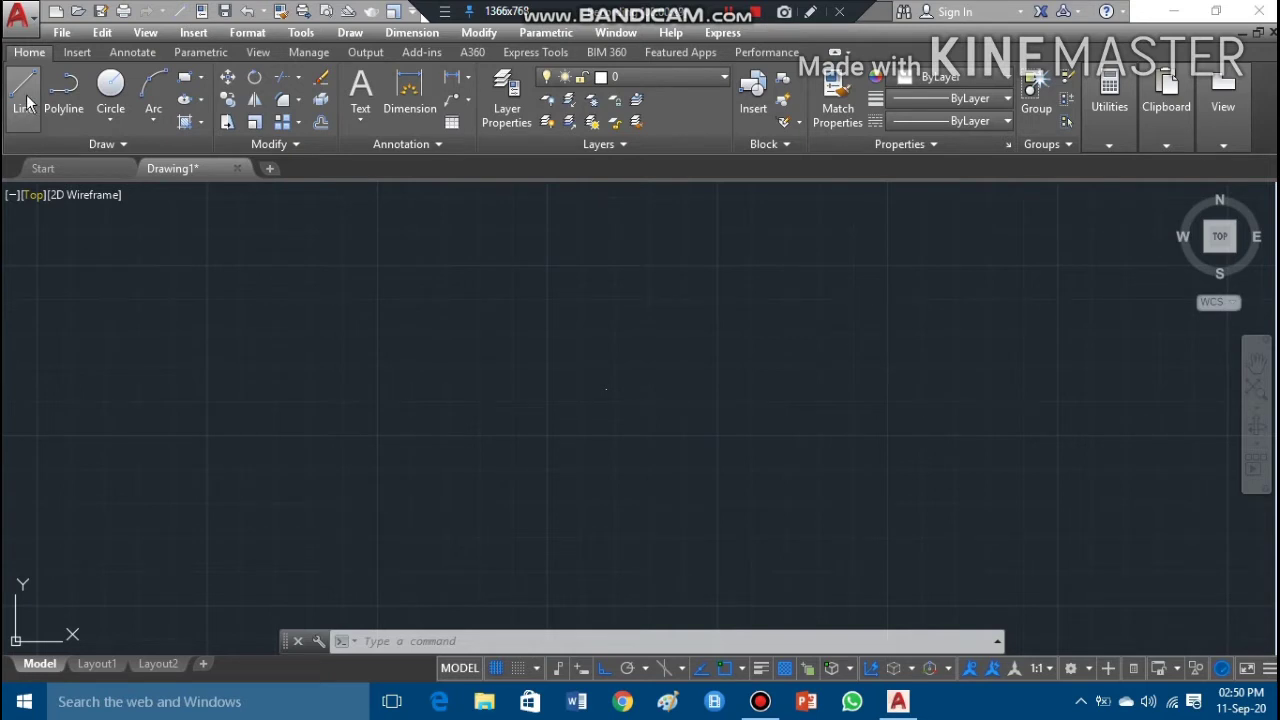
Step: Draw a 200-unit horizontal line to the right across the upper drawing area
click(25, 100)
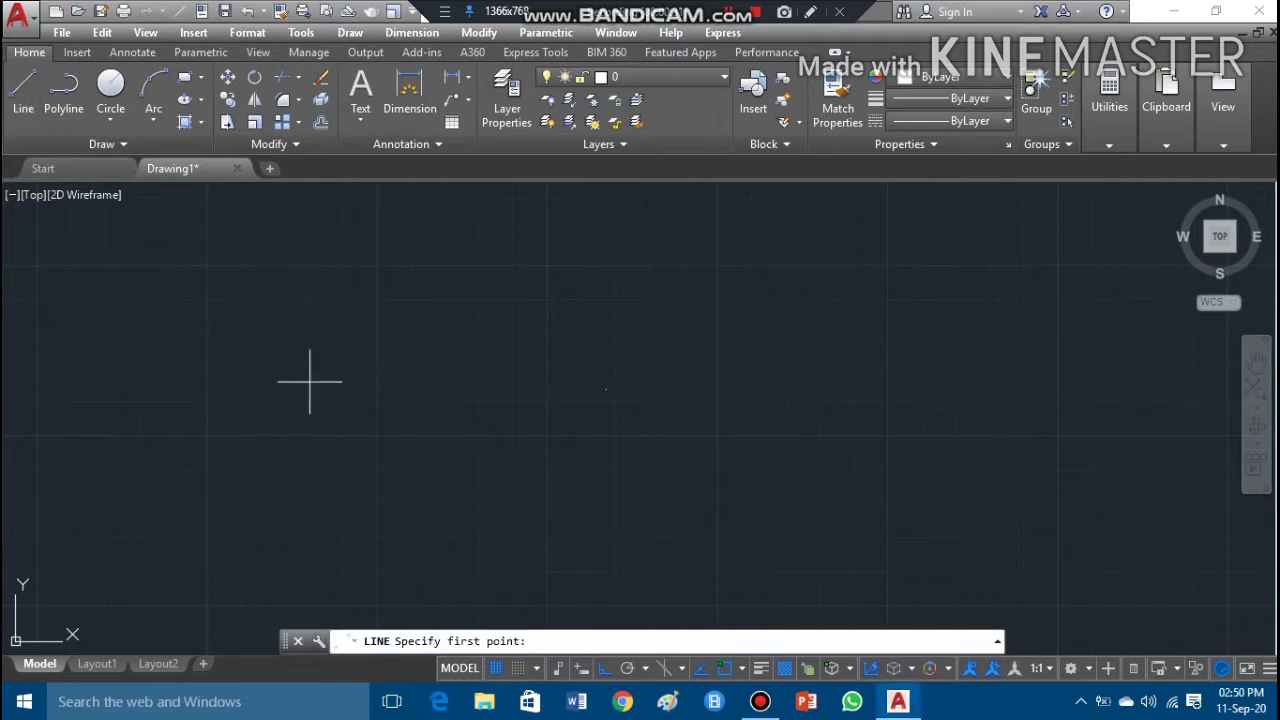
click(204, 334)
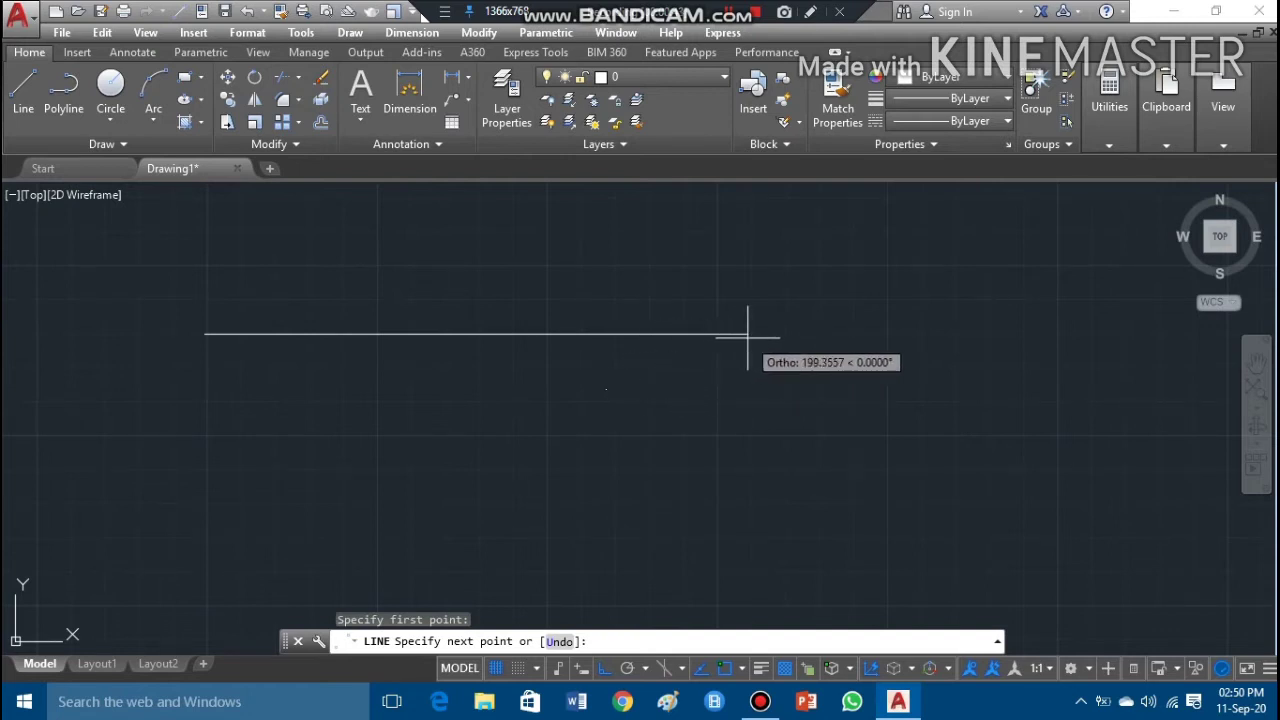
text(200)
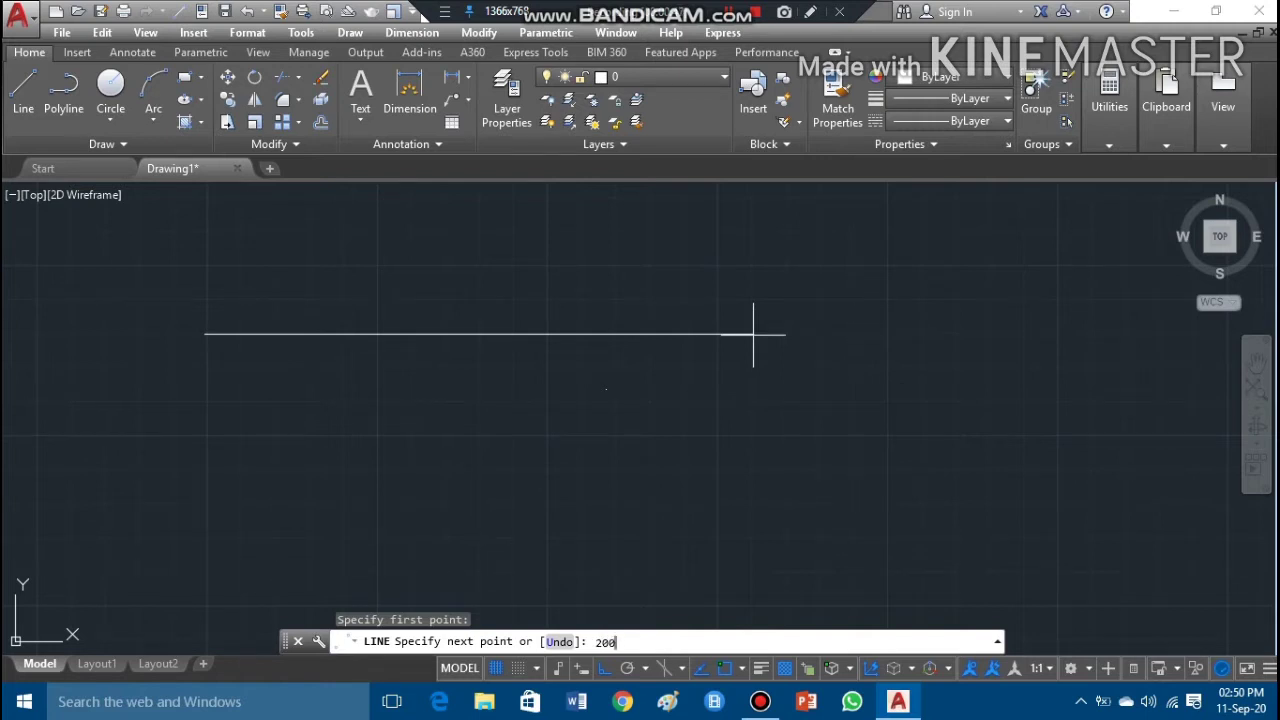
key(Return)
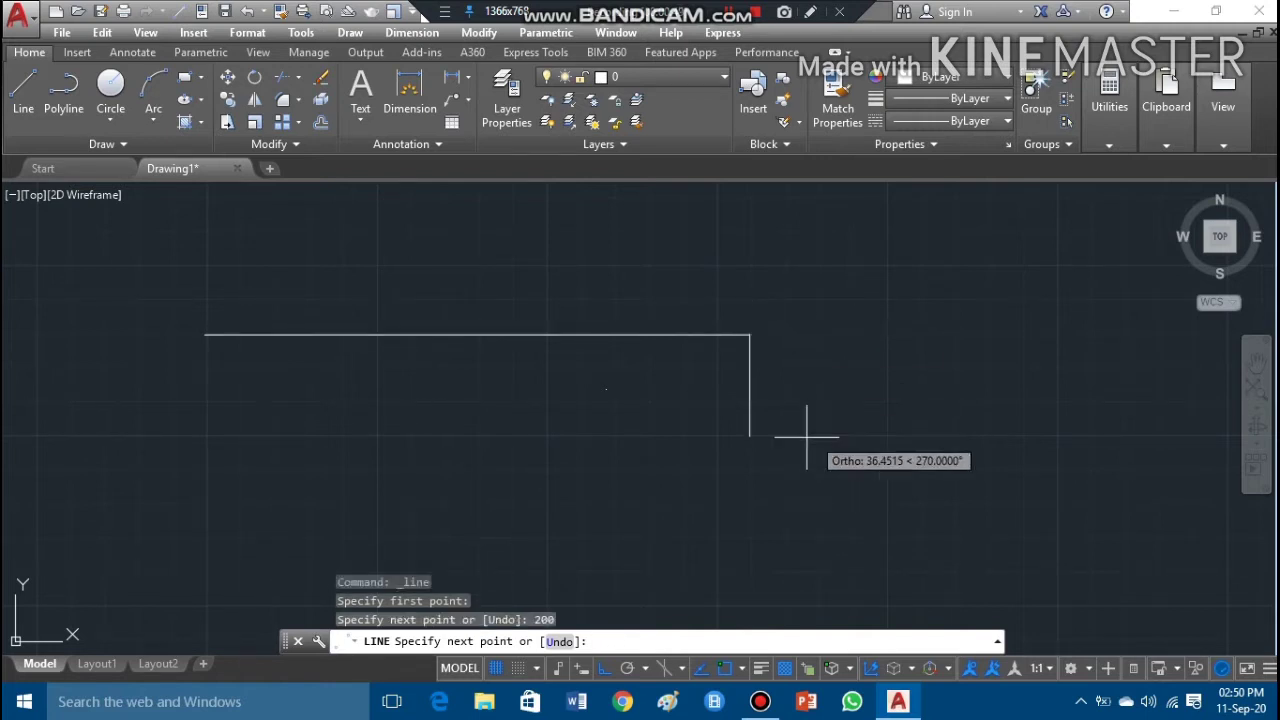
key(Escape)
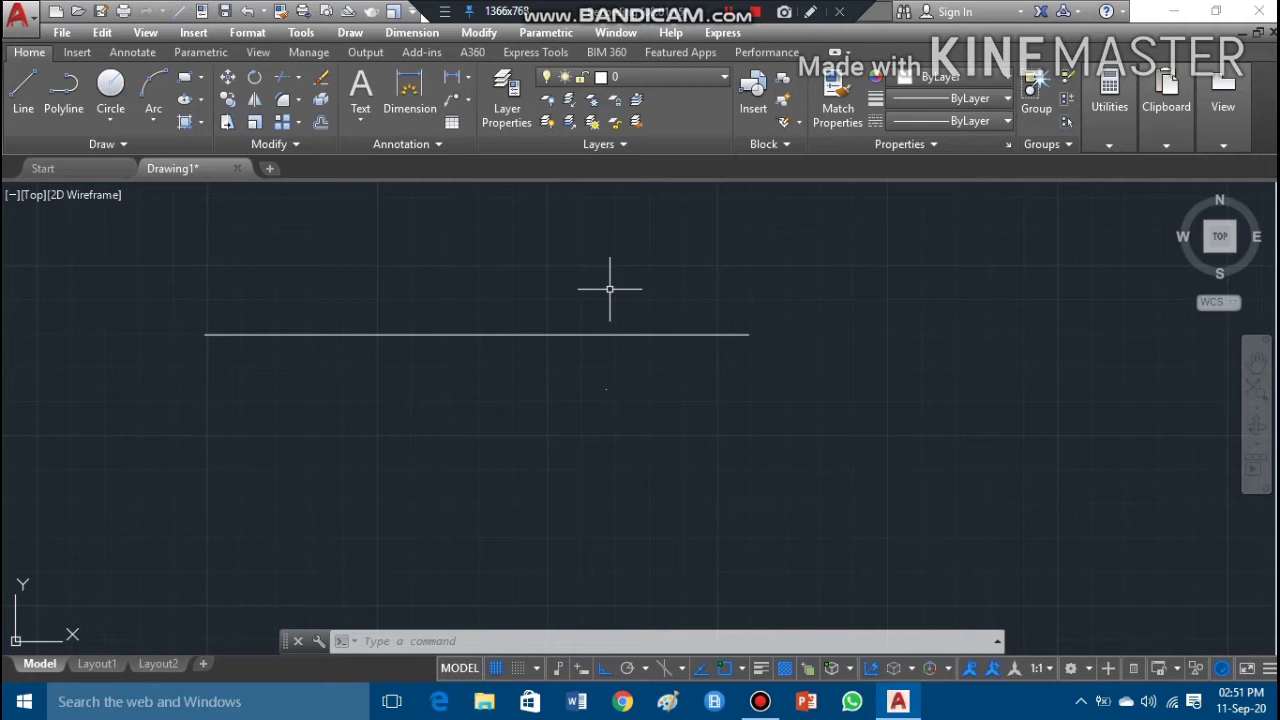
Step: Offset the horizontal line 34.4 units downward to create a parallel copy
click(322, 122)
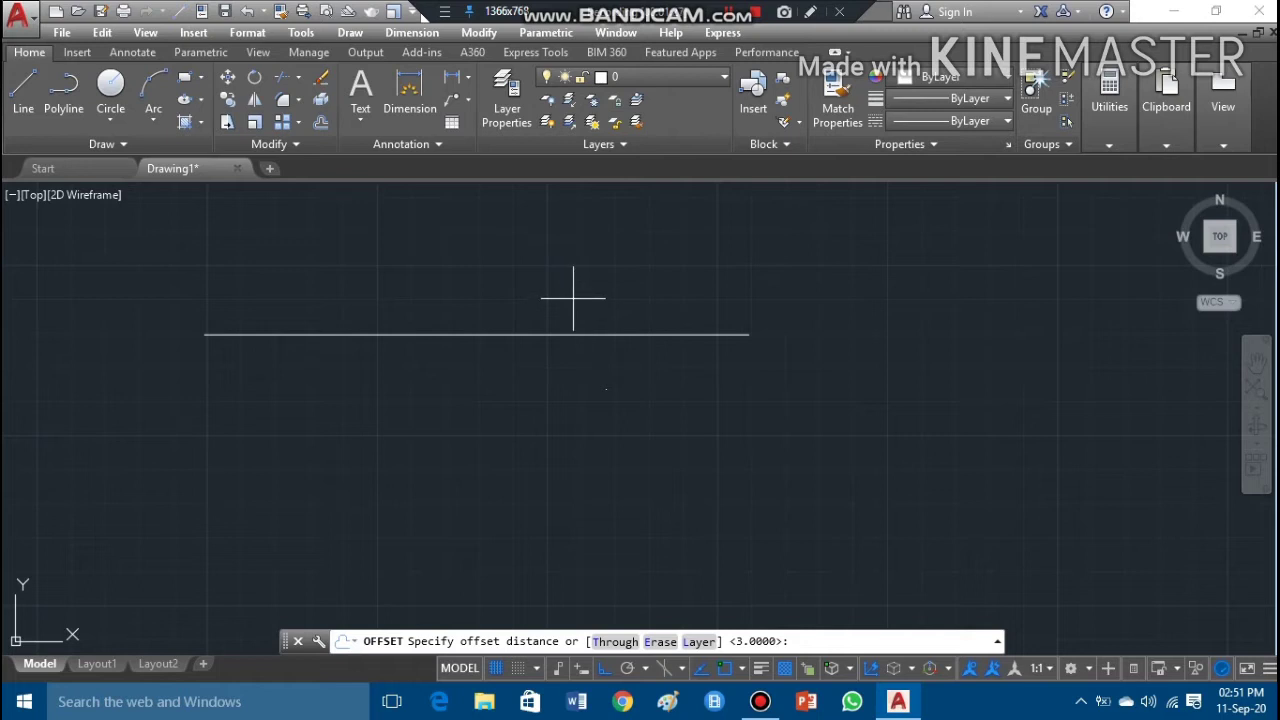
text(34.4)
key(Return)
click(531, 334)
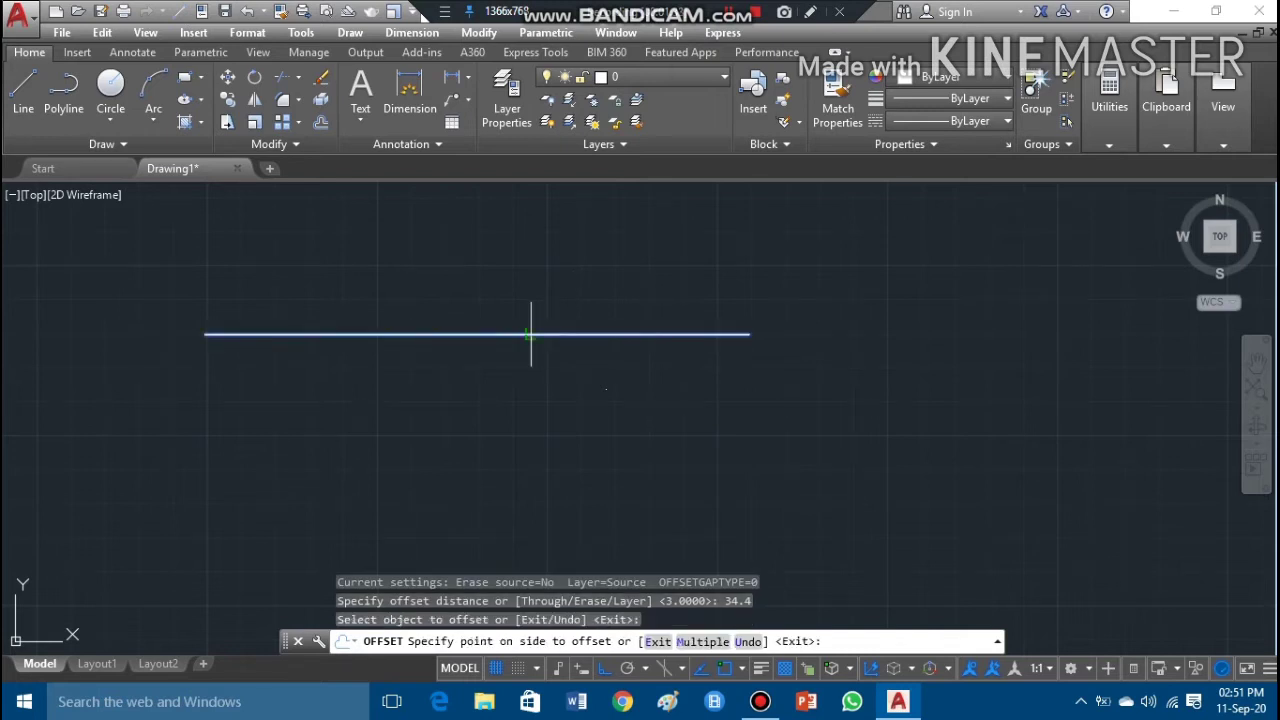
click(553, 429)
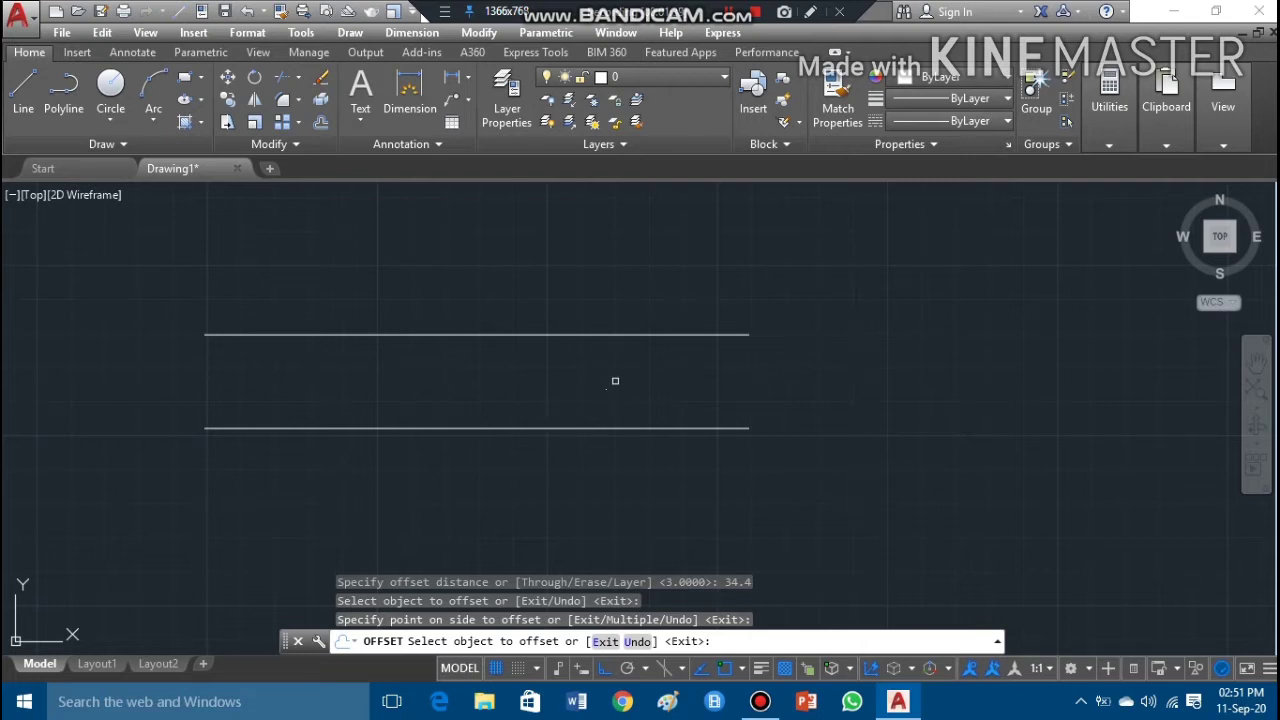
key(Escape)
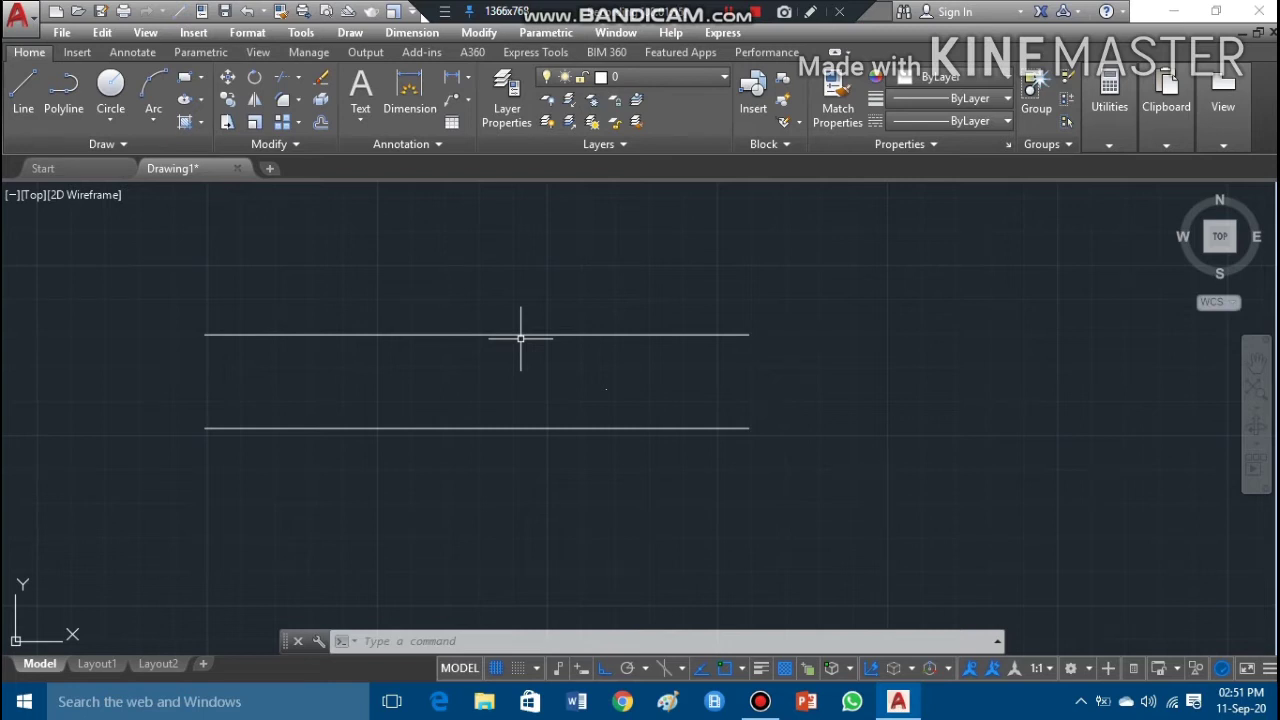
Step: Offset the upper line down and the lower line up by 4.3 units each
click(321, 123)
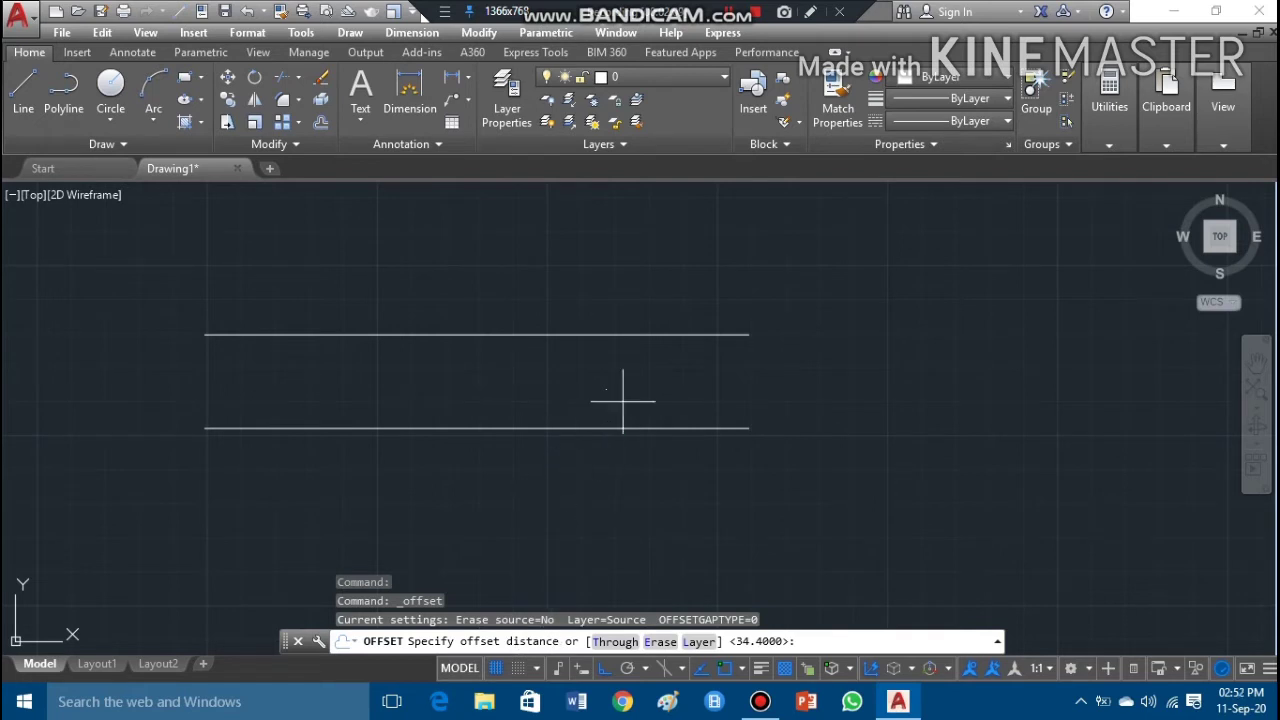
text(4)
key(Return)
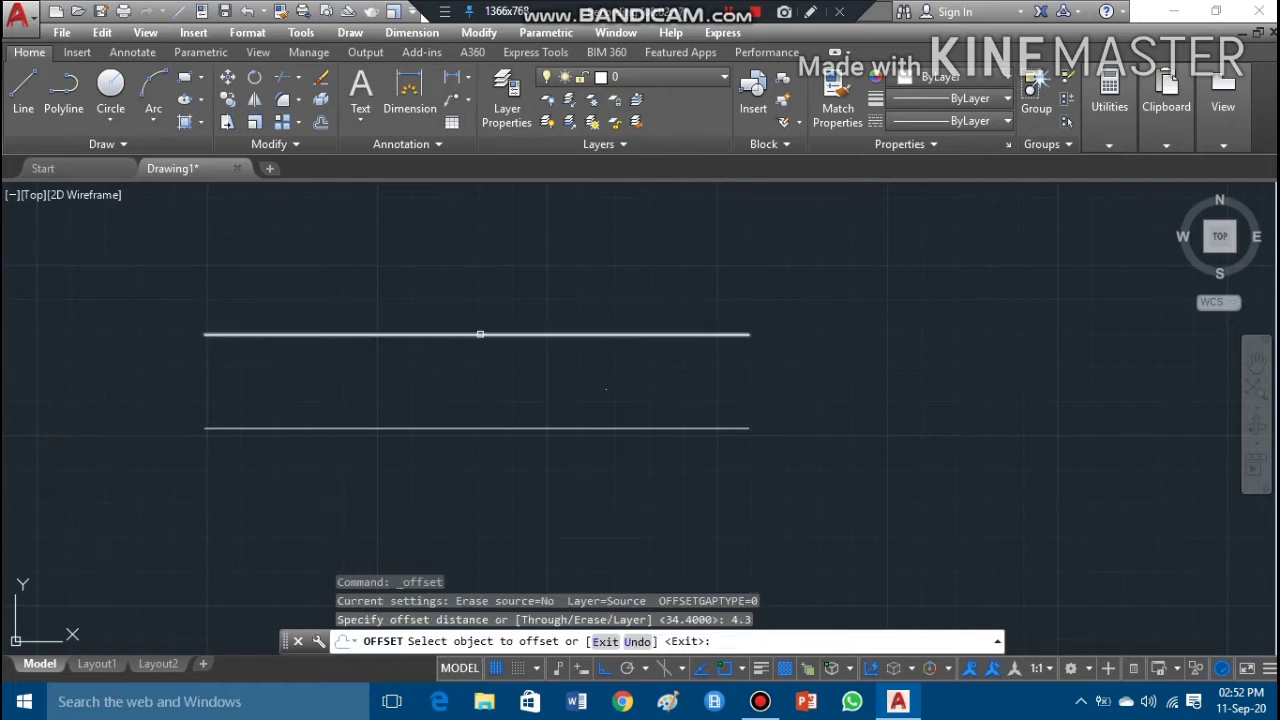
click(480, 334)
click(489, 355)
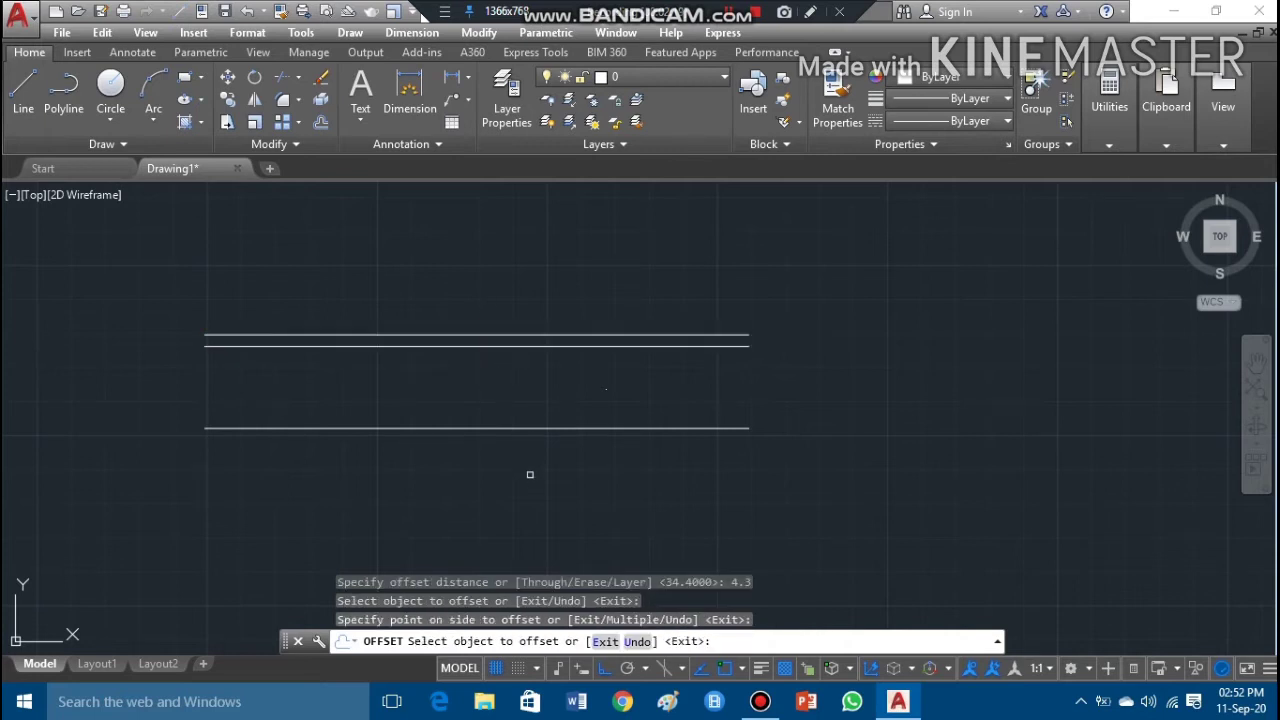
click(514, 429)
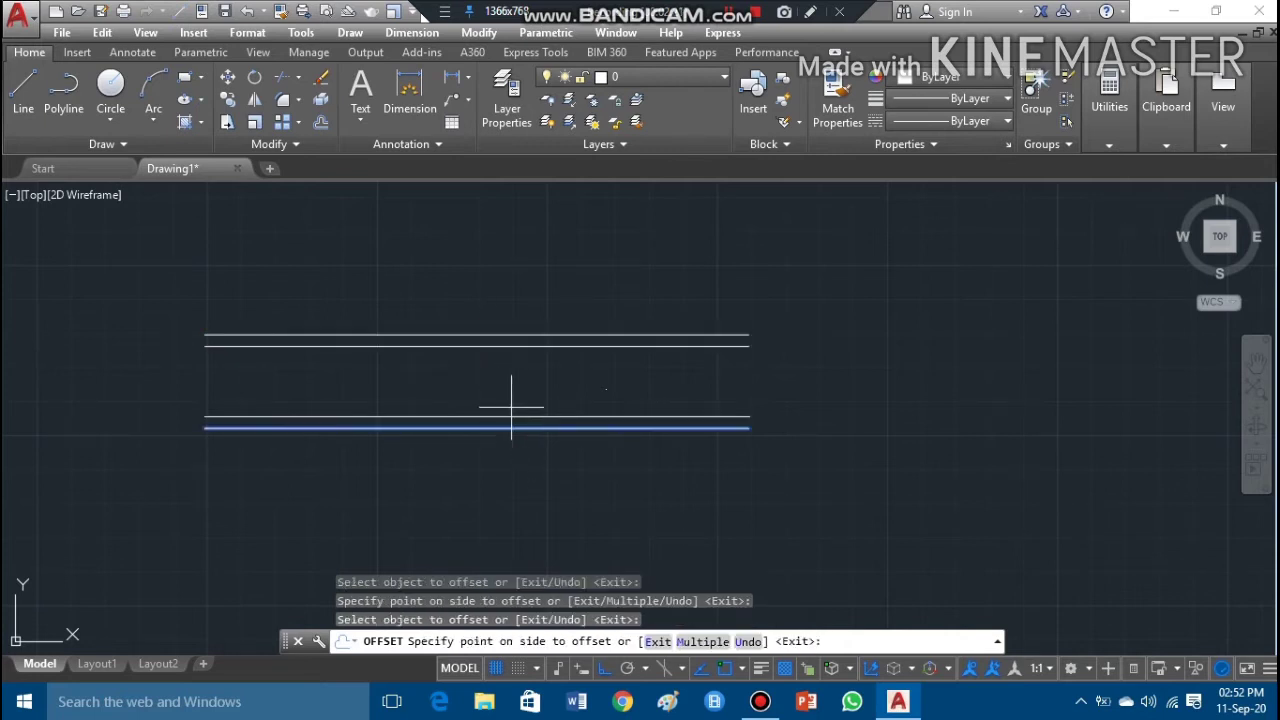
click(512, 407)
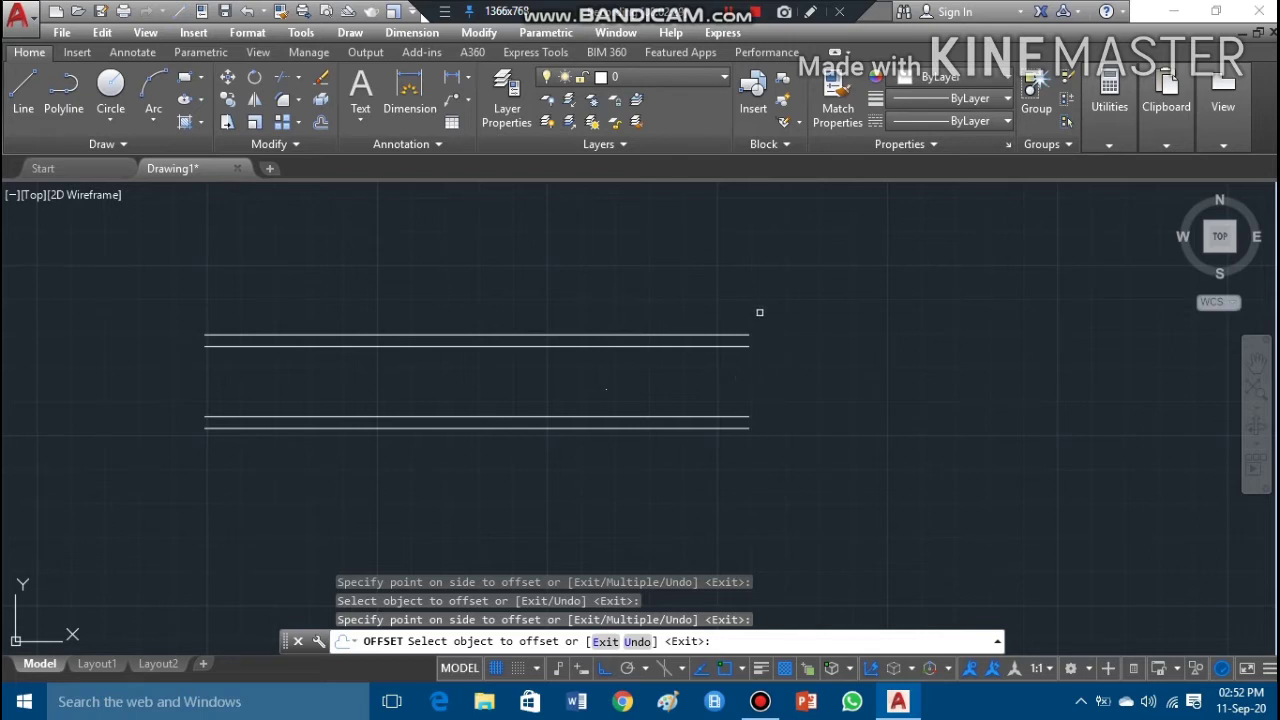
key(Escape)
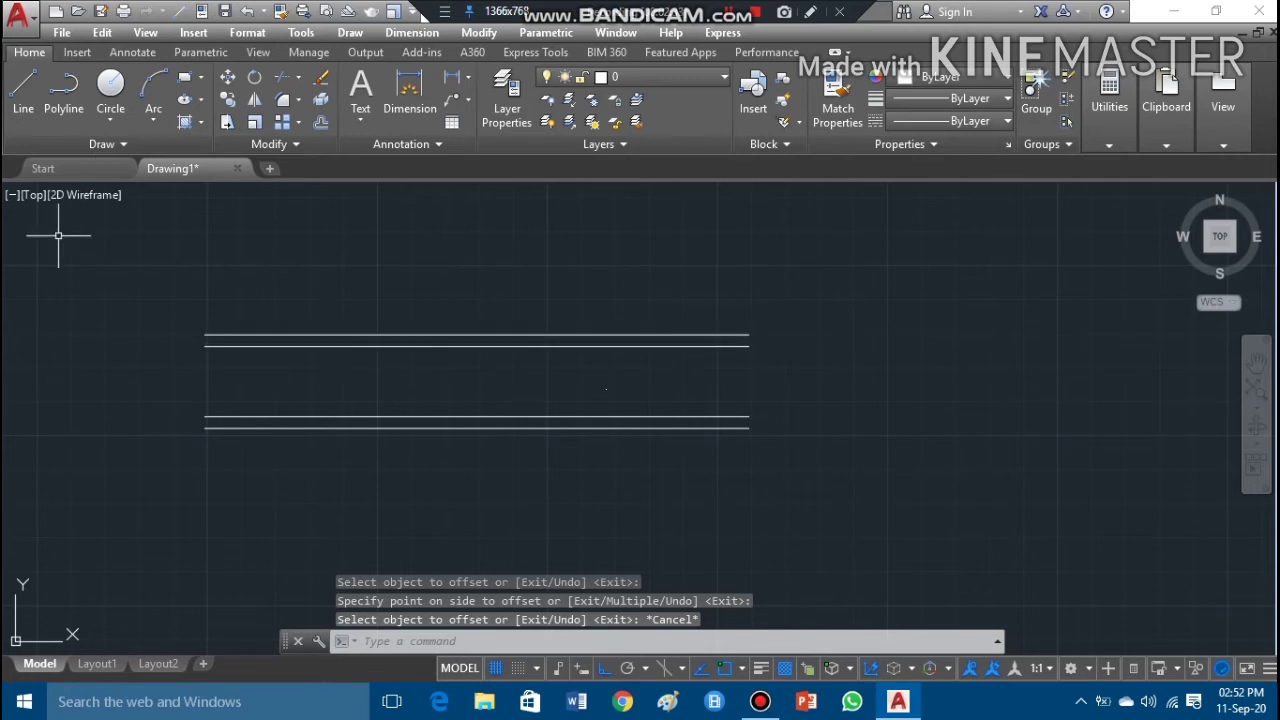
Step: Draw a vertical line from the top line's left endpoint to the bottom line's left endpoint
click(23, 100)
click(23, 100)
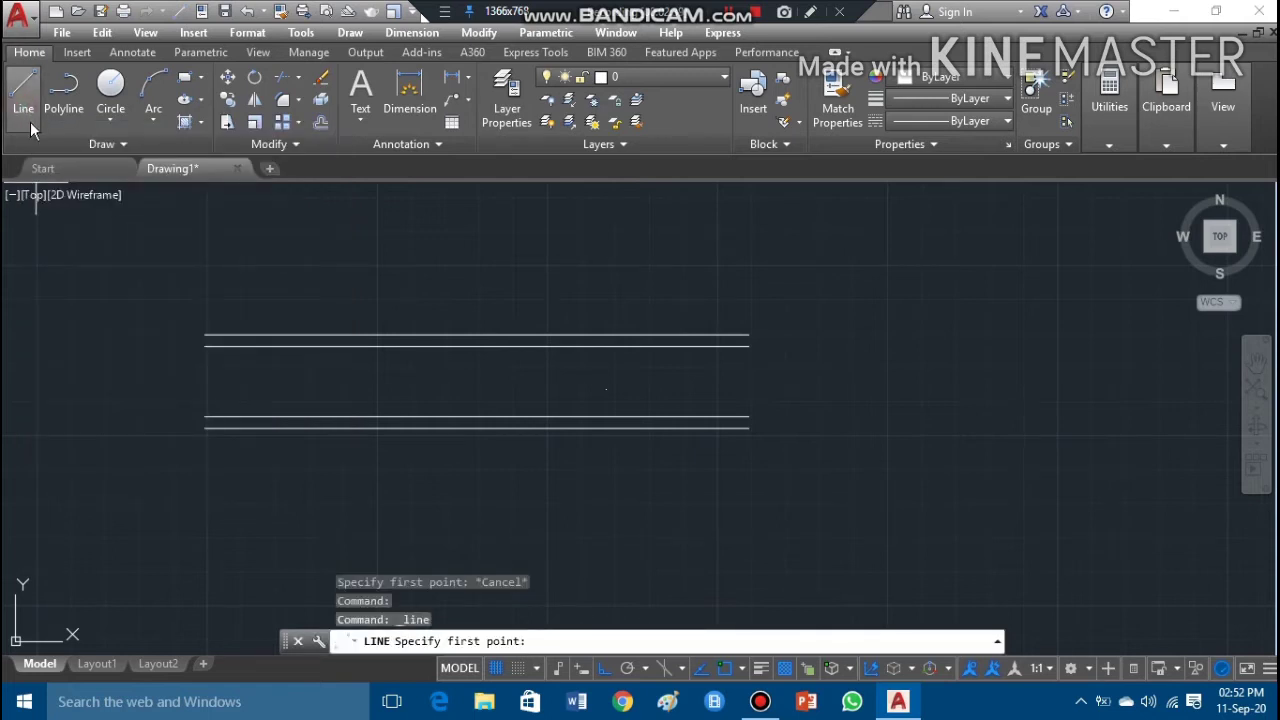
click(204, 334)
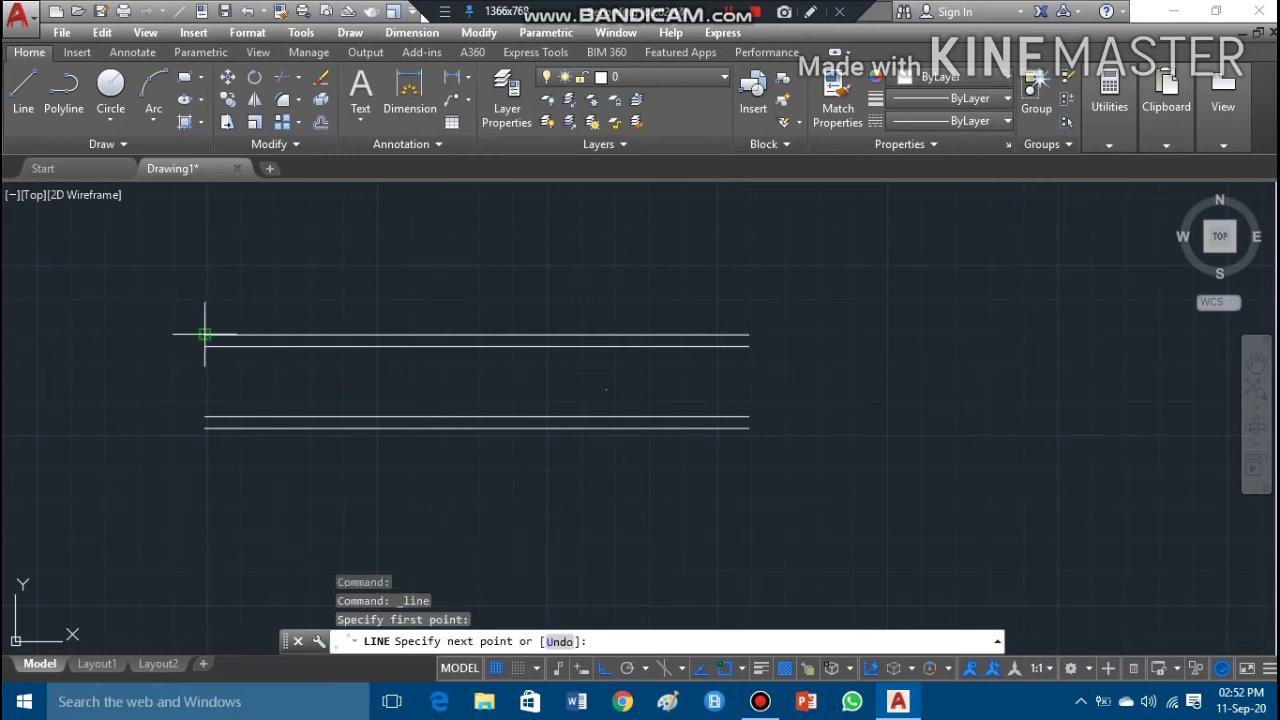
click(204, 428)
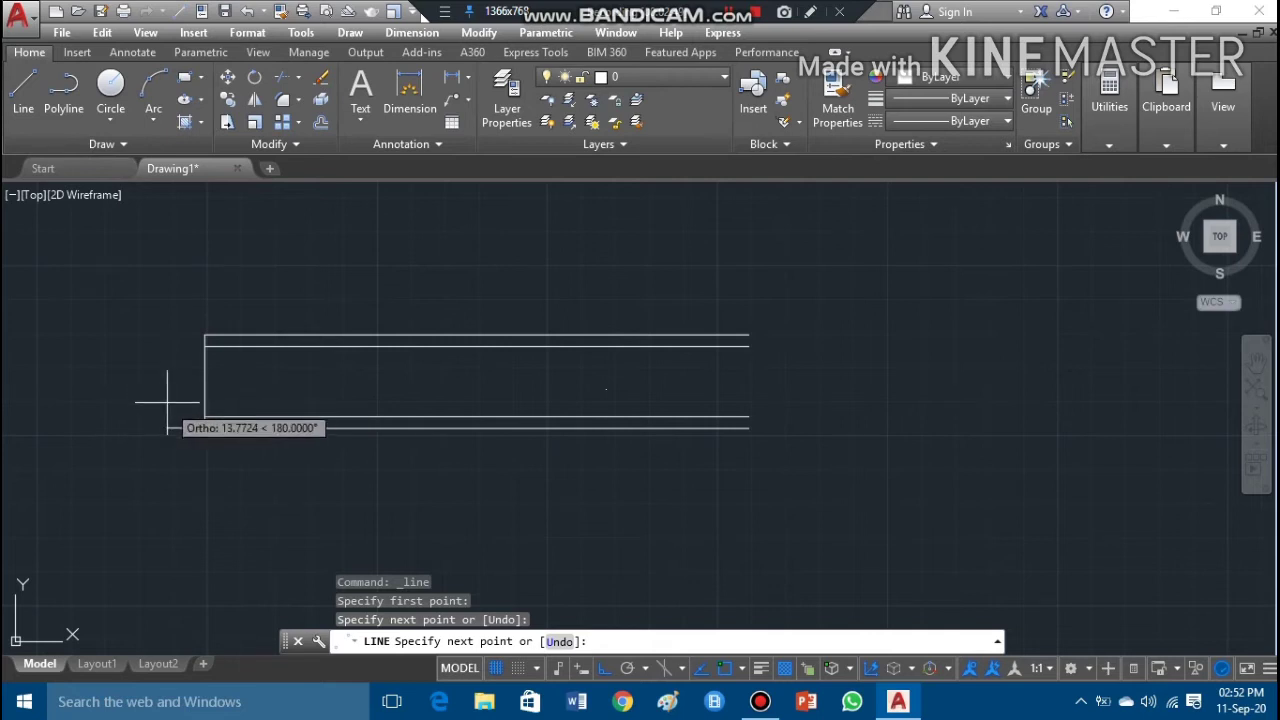
key(Escape)
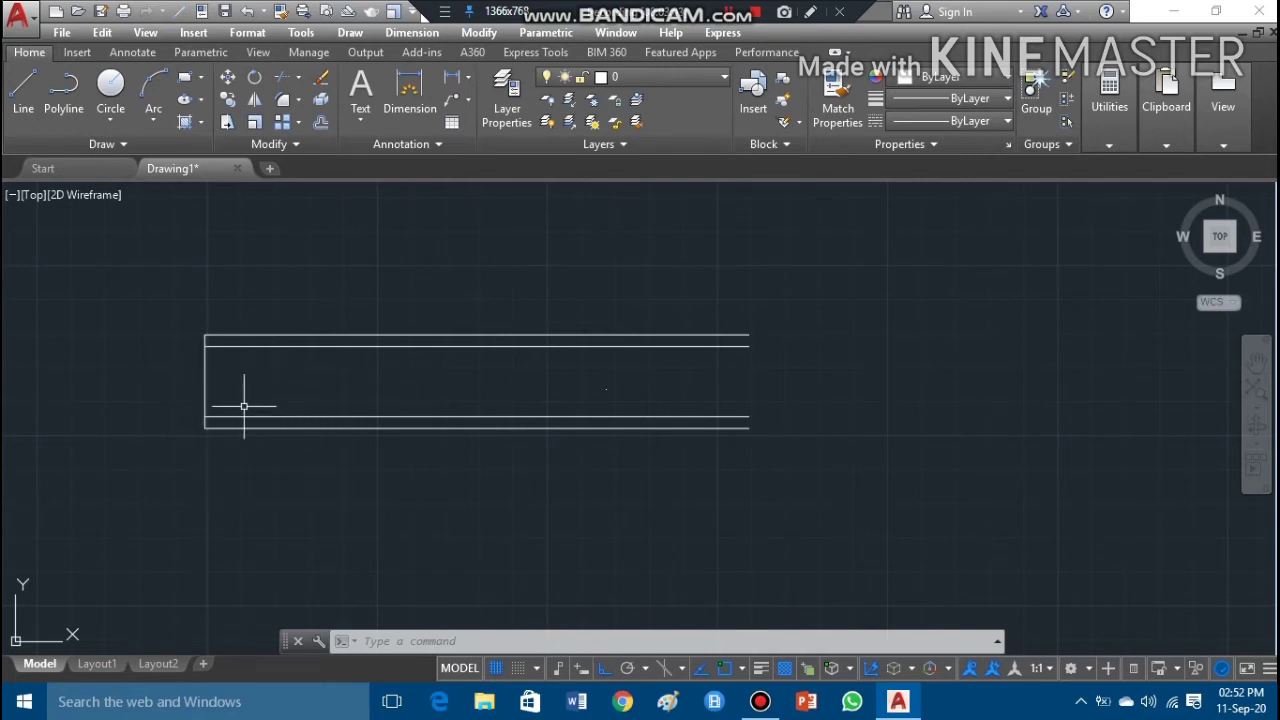
Step: Offset the left vertical edge repeatedly at 20 units, creating nine evenly spaced panel lines
click(321, 121)
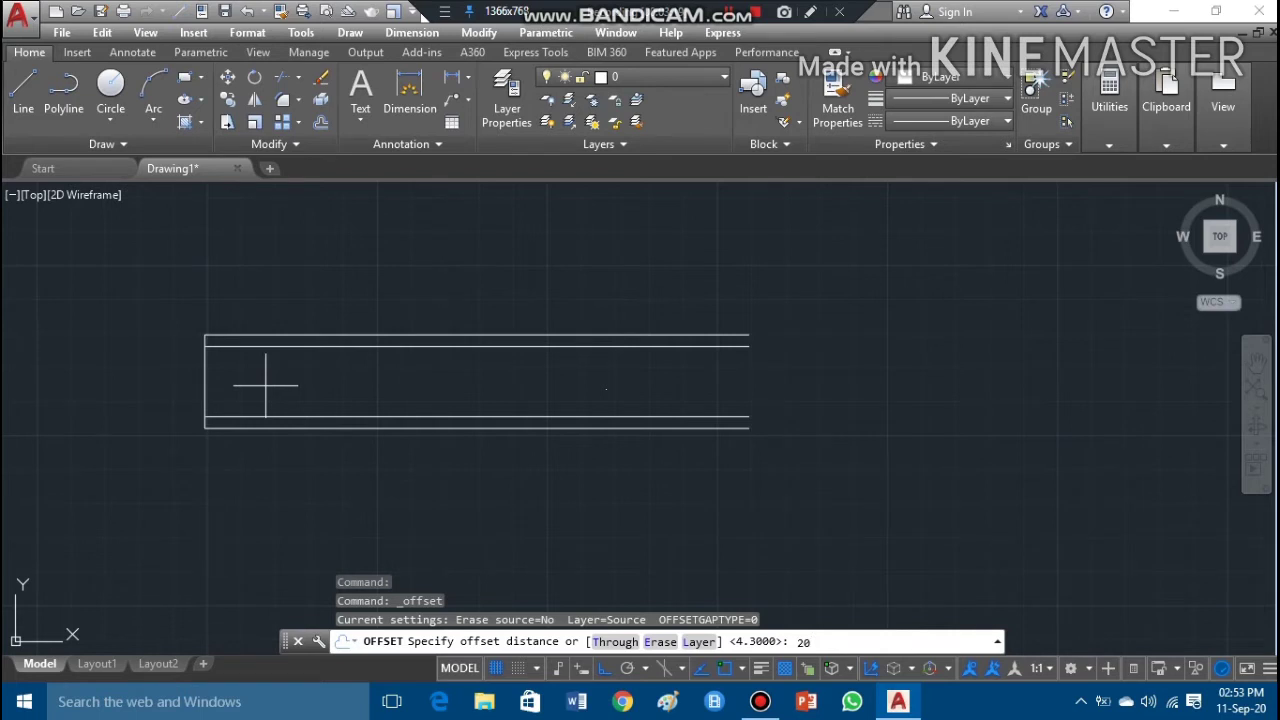
key(Return)
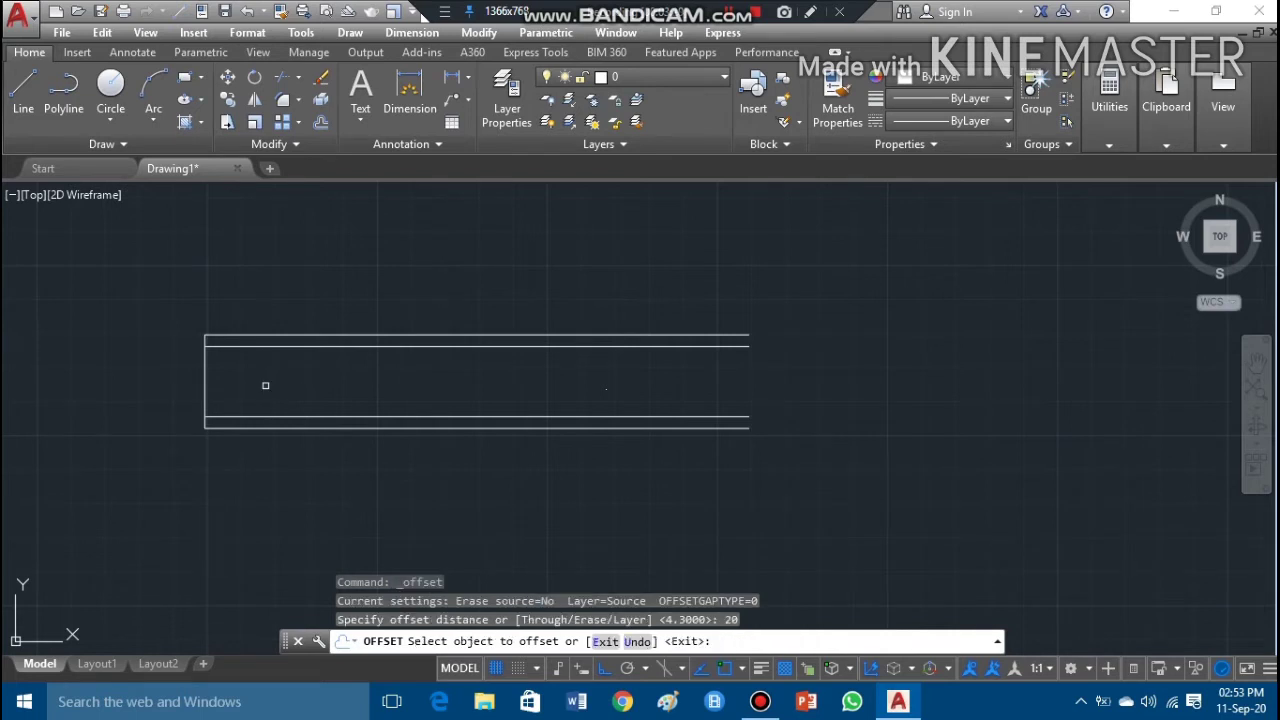
click(204, 380)
click(258, 394)
click(260, 399)
click(314, 402)
click(314, 398)
click(366, 390)
click(369, 392)
click(424, 392)
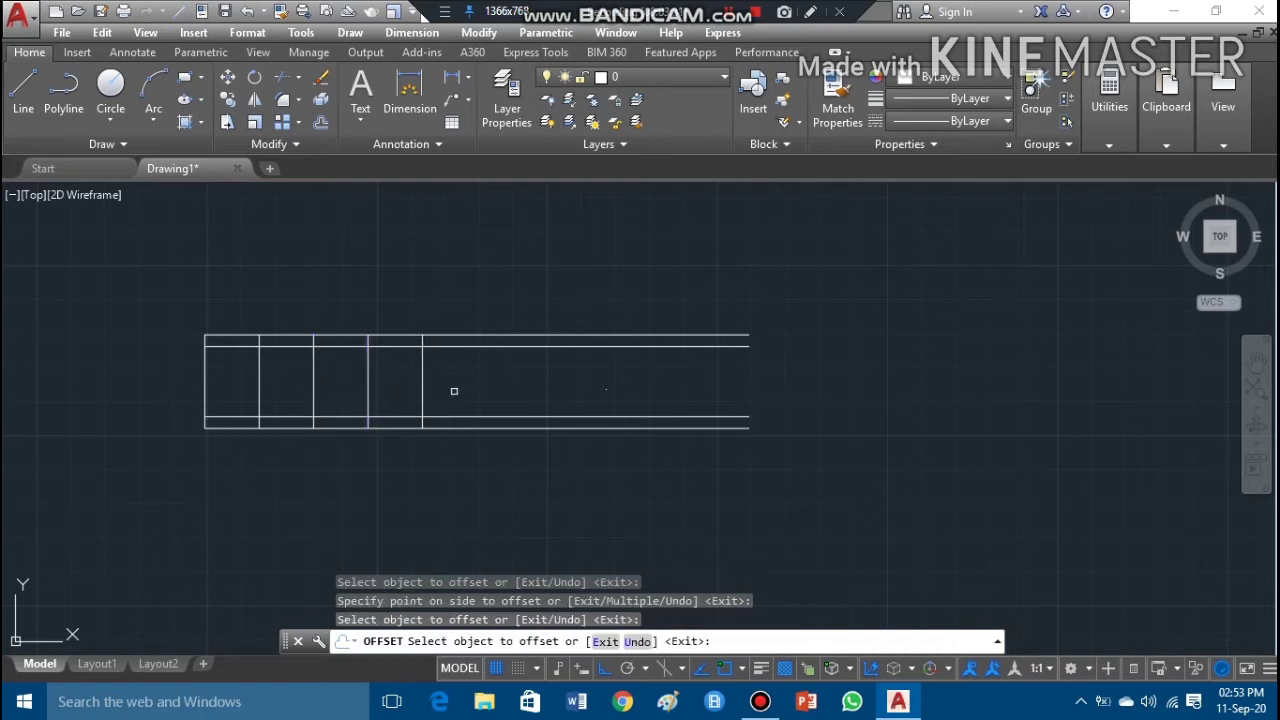
click(424, 389)
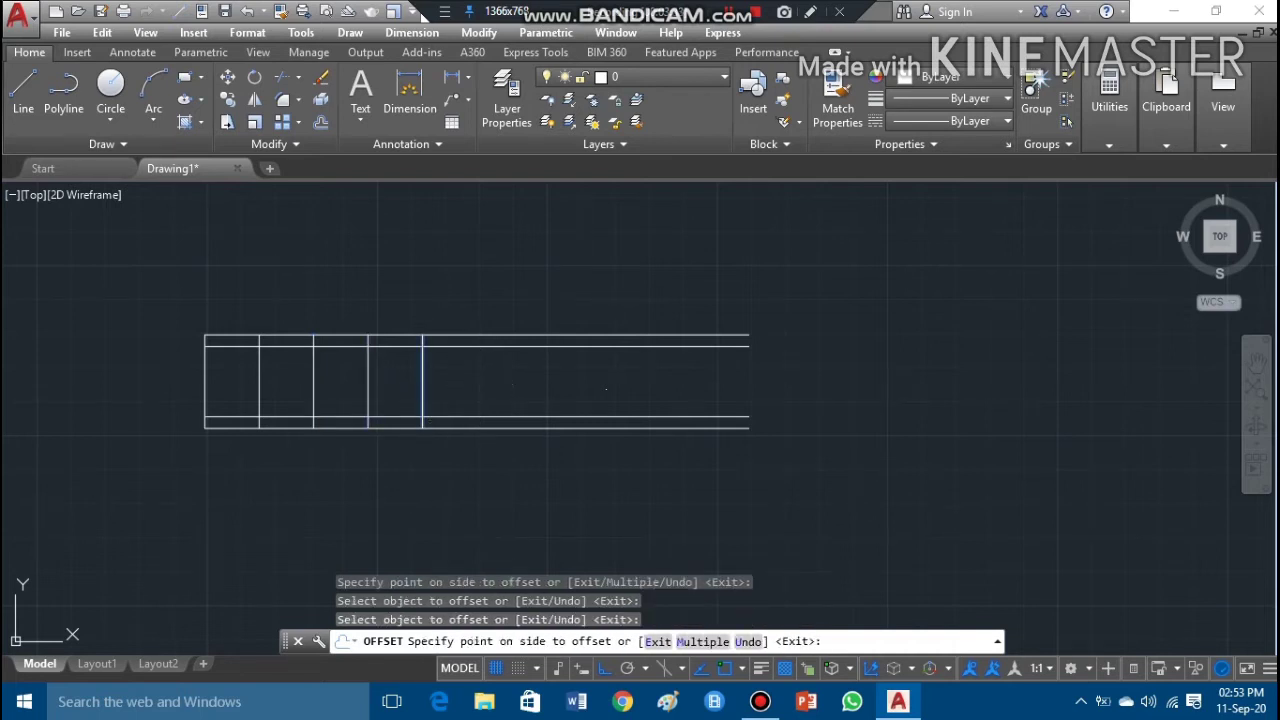
click(483, 381)
click(477, 386)
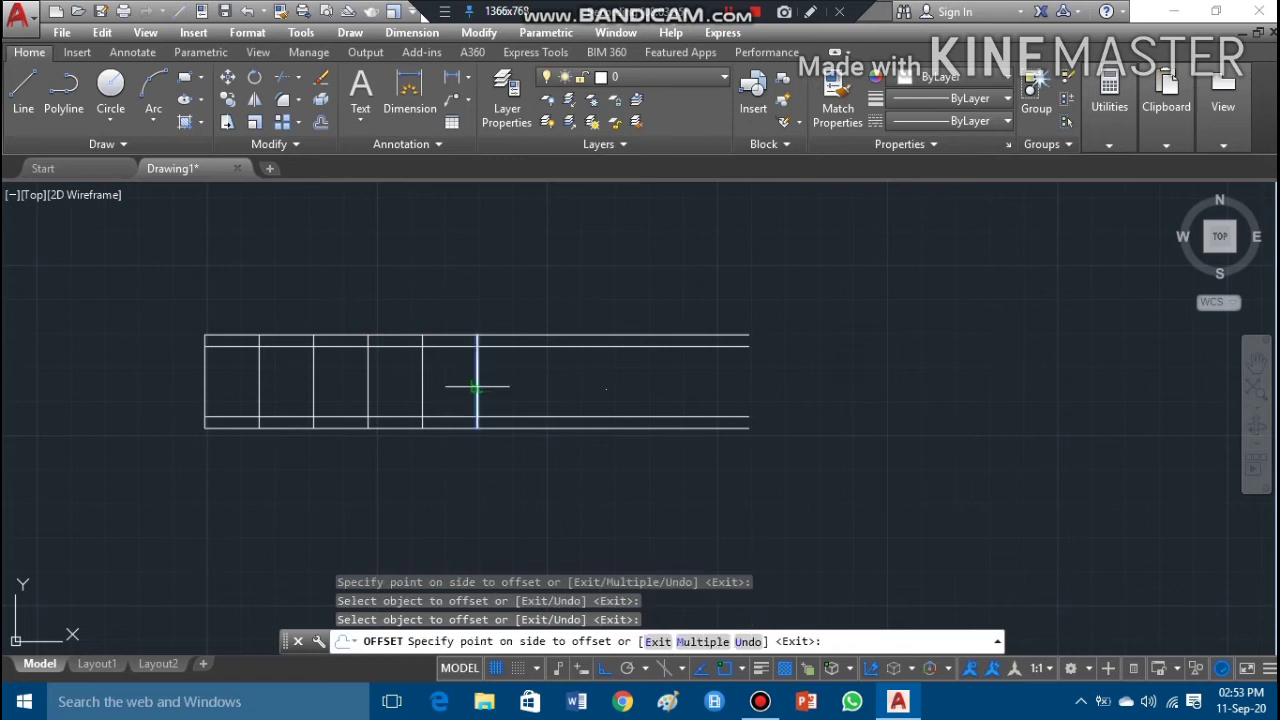
click(530, 383)
click(532, 380)
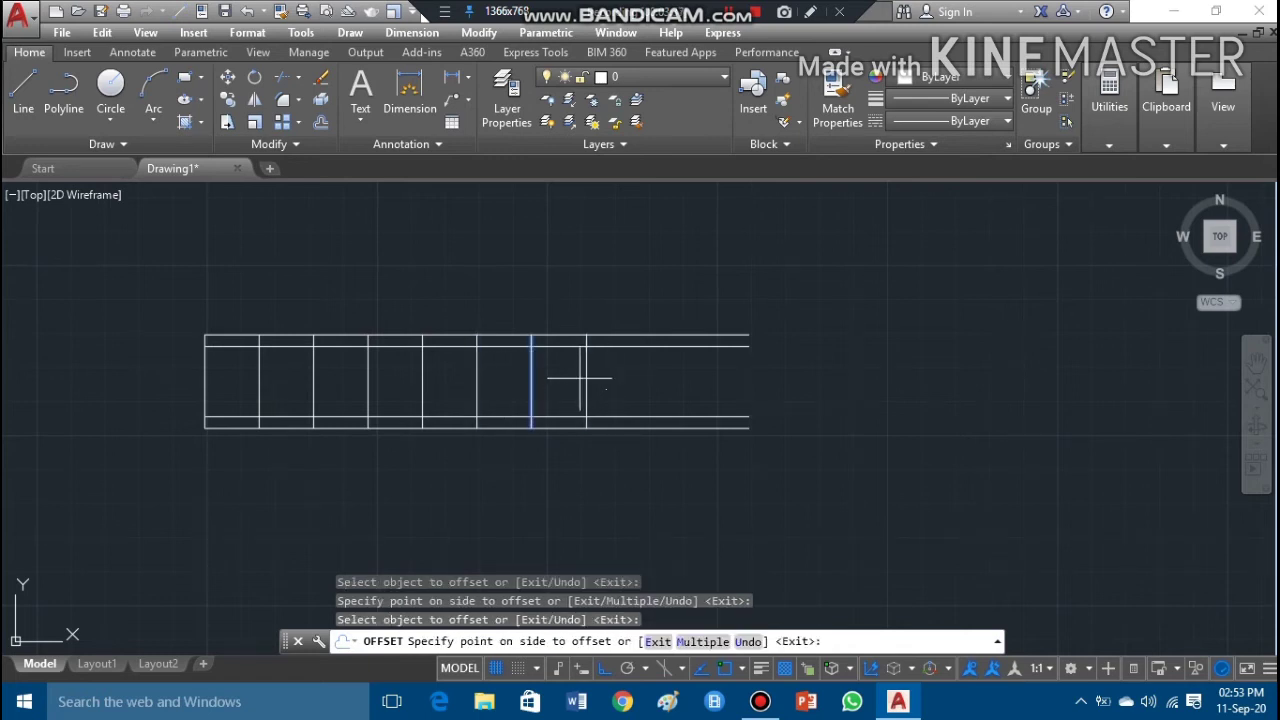
click(584, 377)
click(587, 378)
click(640, 376)
click(641, 370)
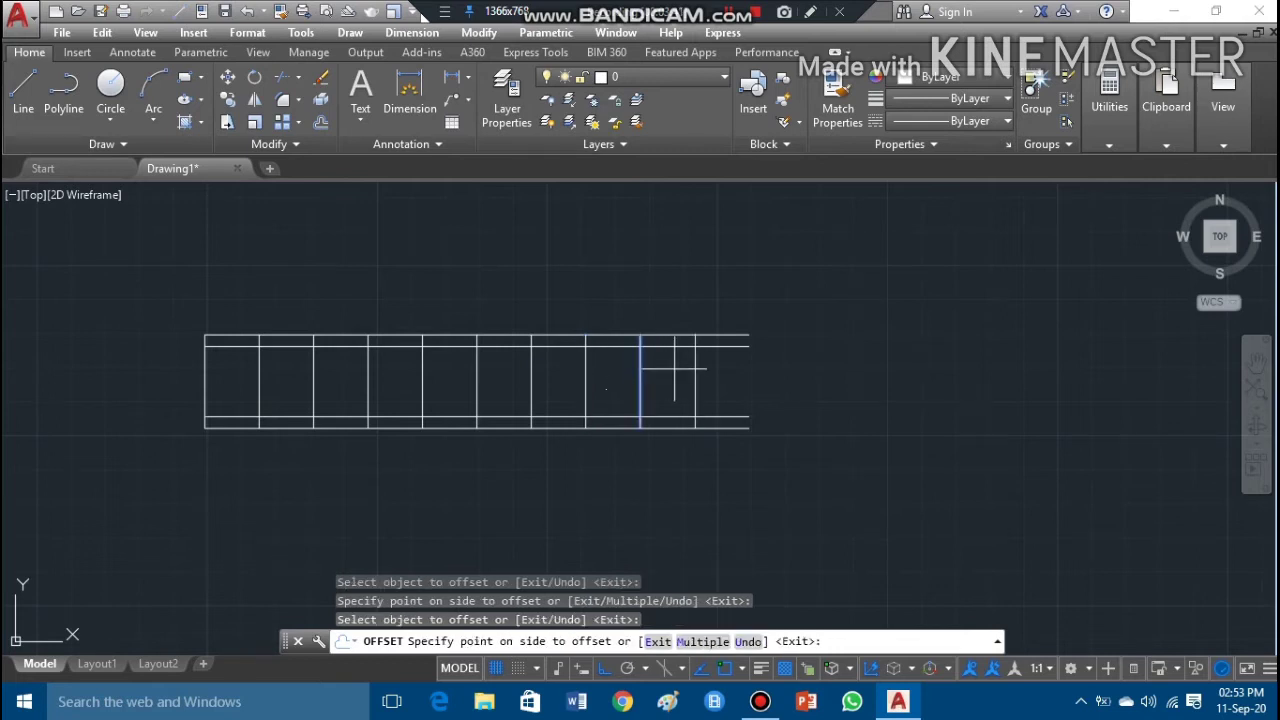
click(697, 380)
click(695, 377)
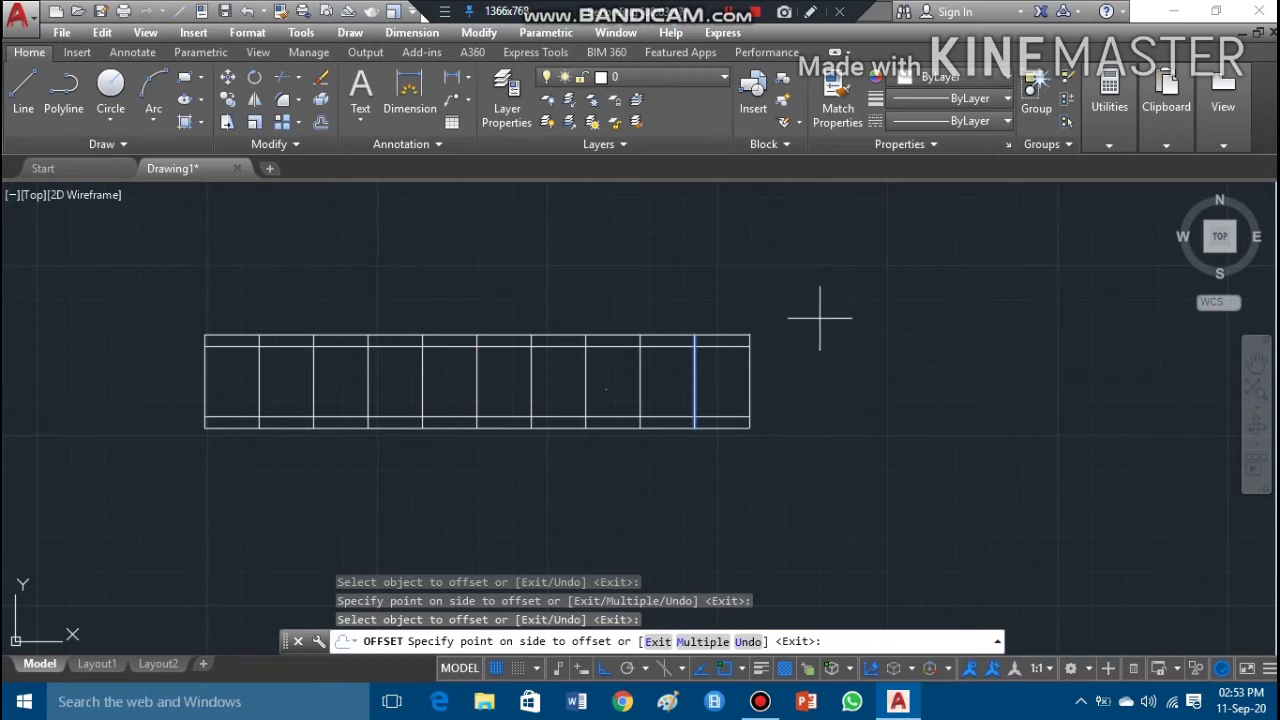
key(Escape)
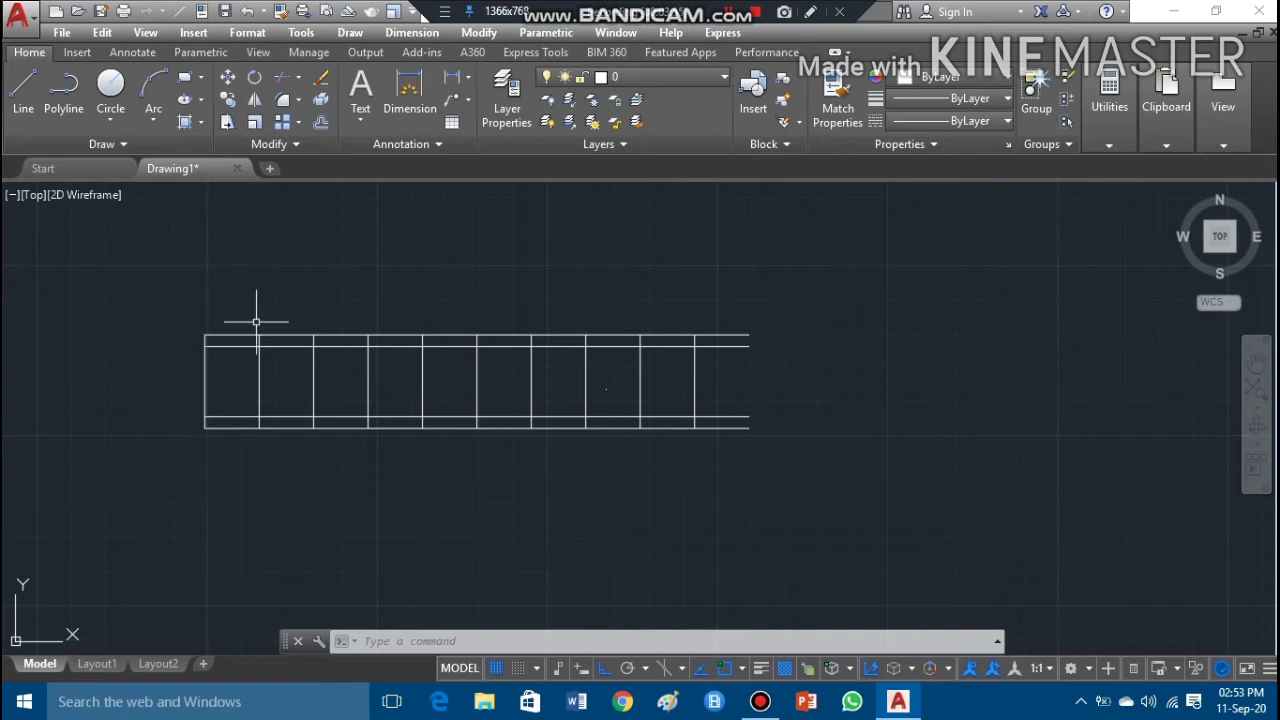
Step: Draw a diagonal from the frame's lower-left corner to the first panel line's top, leaving a stray stub
click(22, 108)
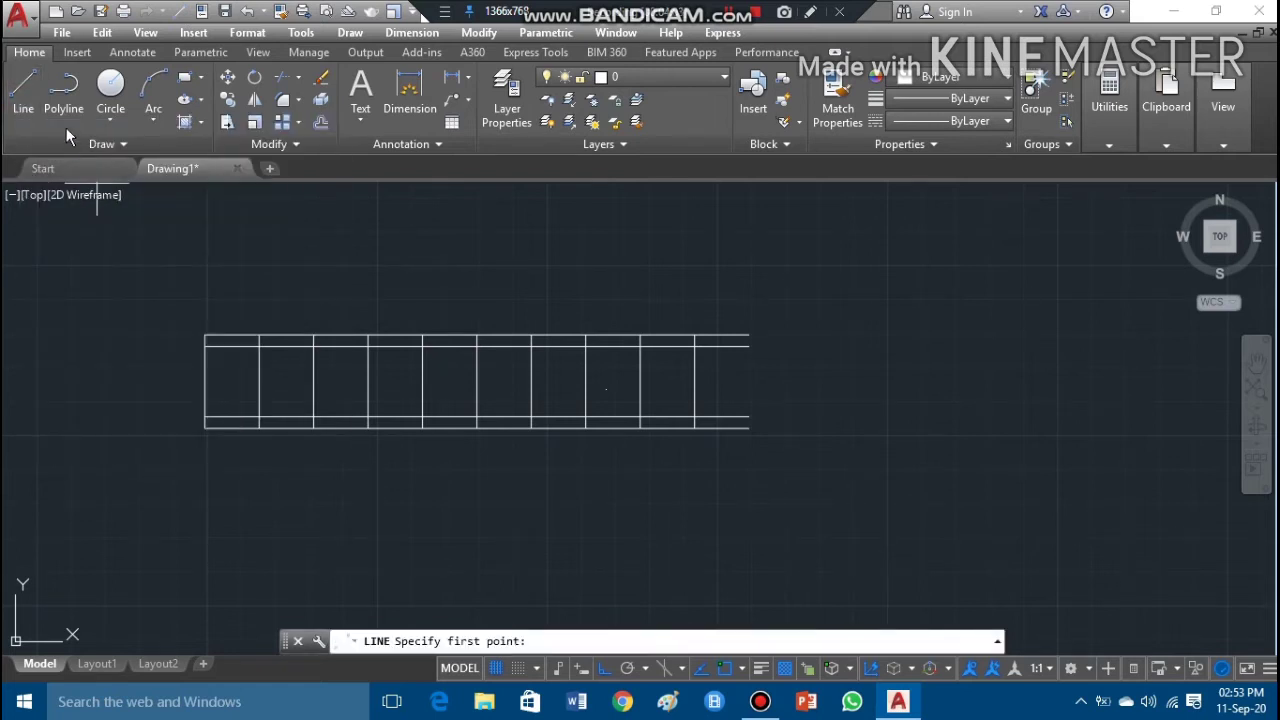
click(20, 95)
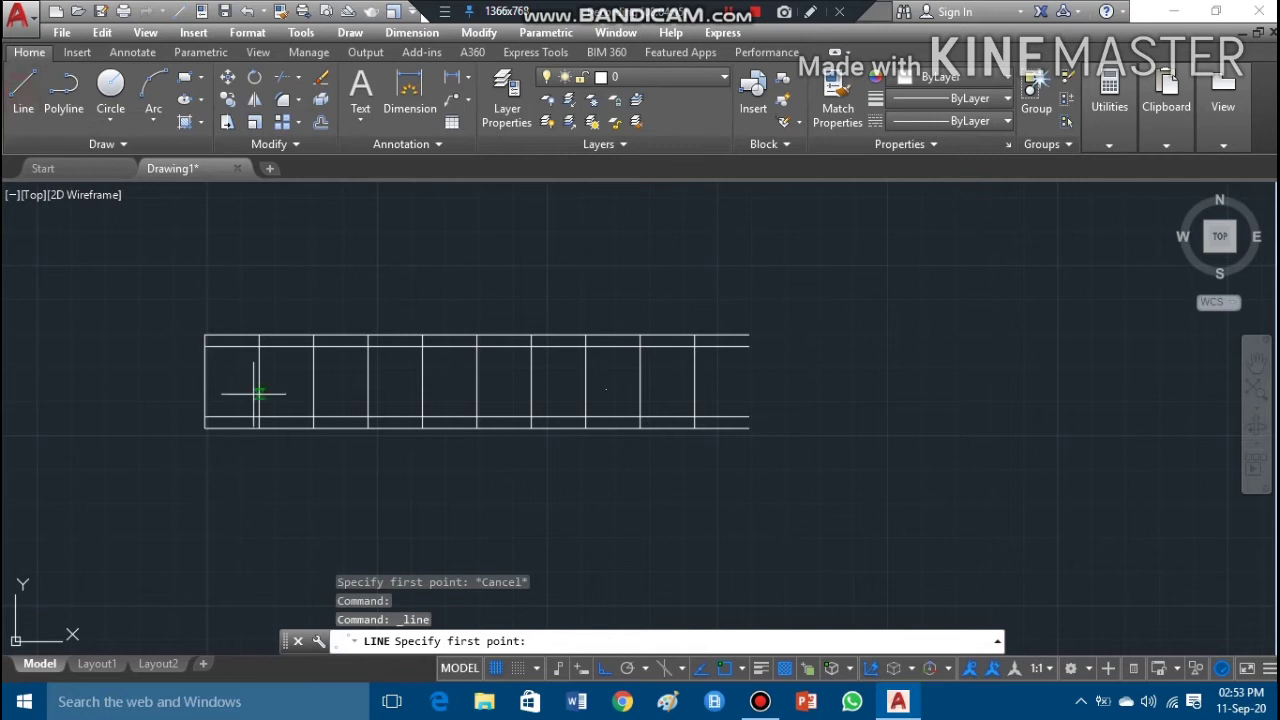
click(204, 428)
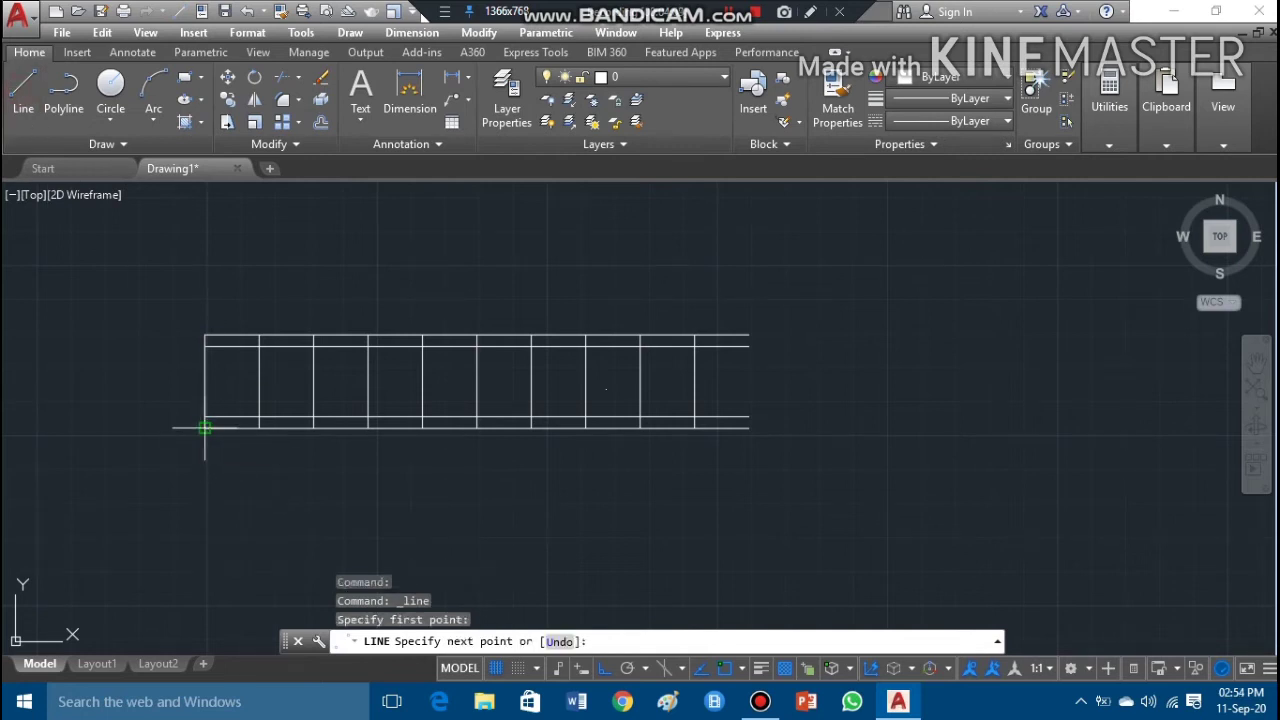
click(259, 336)
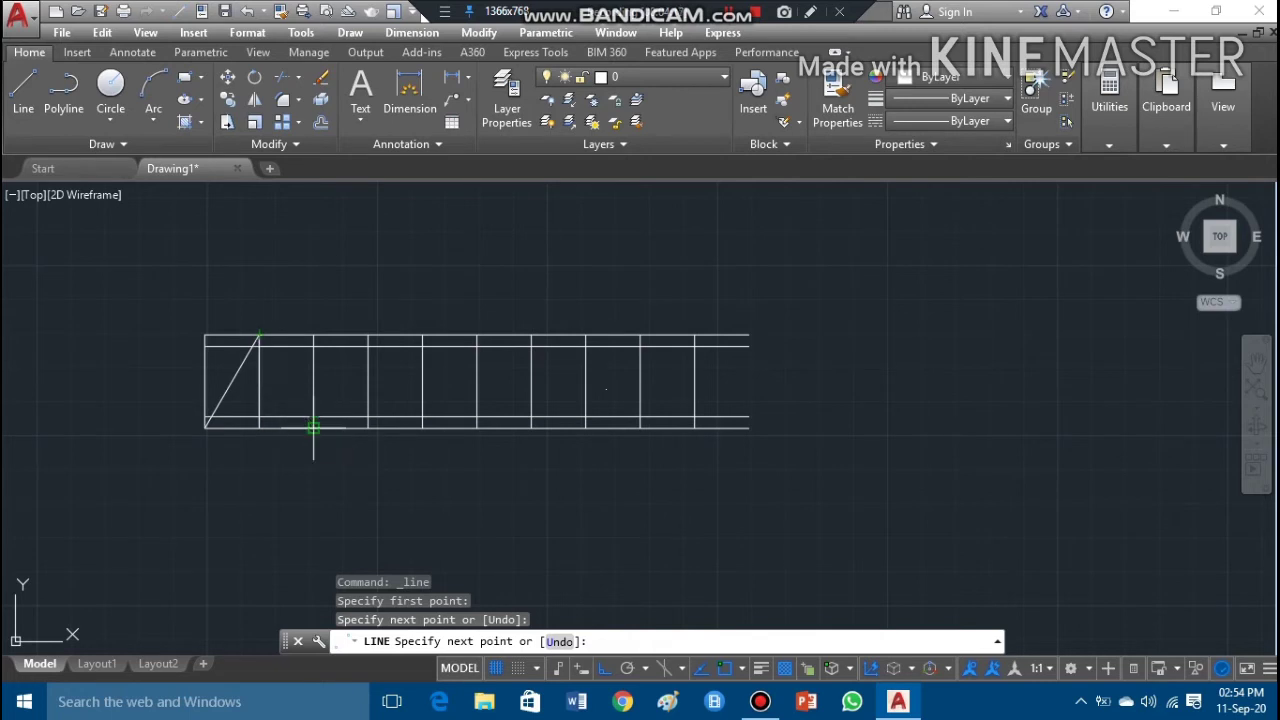
click(258, 305)
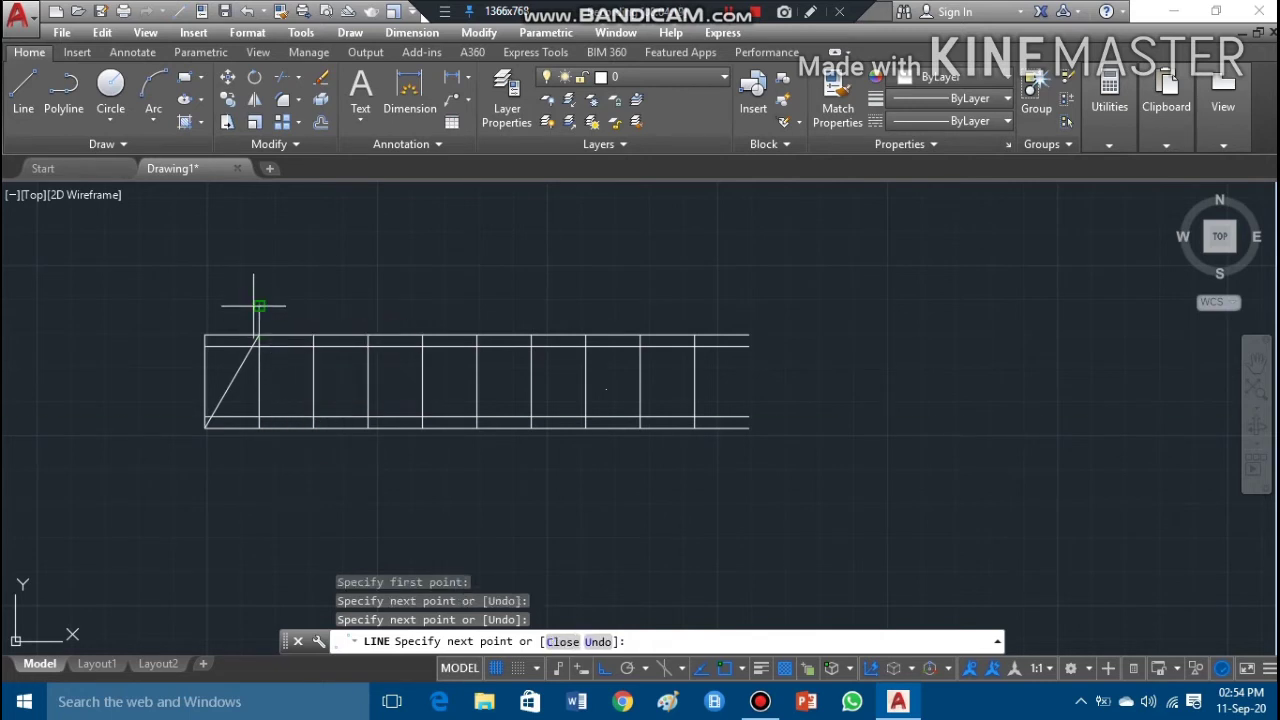
key(Escape)
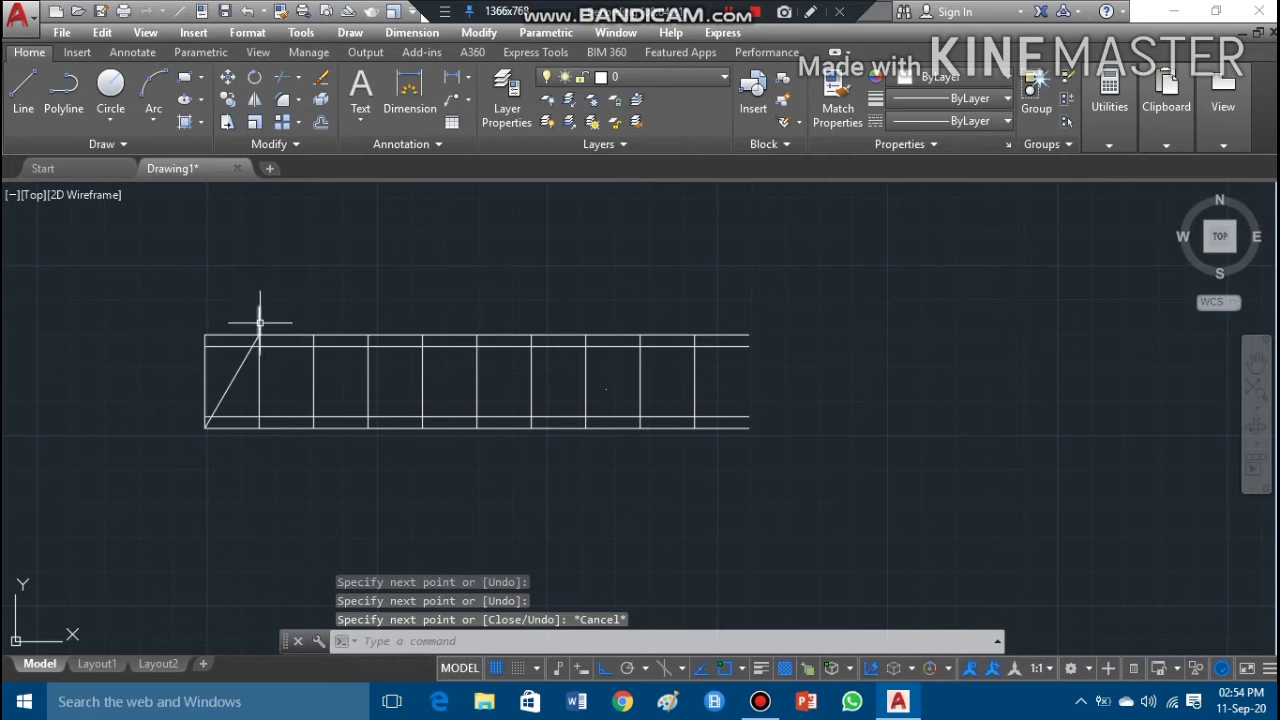
click(258, 321)
Step: Erase the diagonal and the stray stub, then turn on polar tracking
click(232, 381)
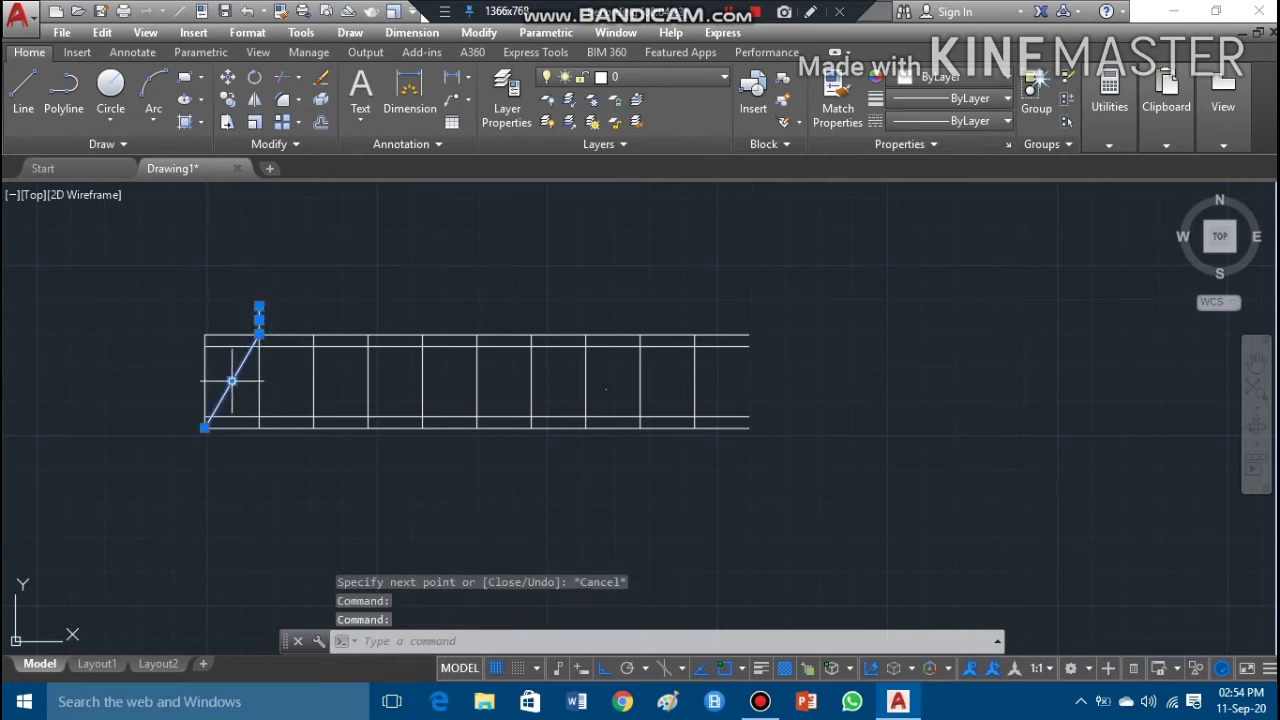
right_click(259, 302)
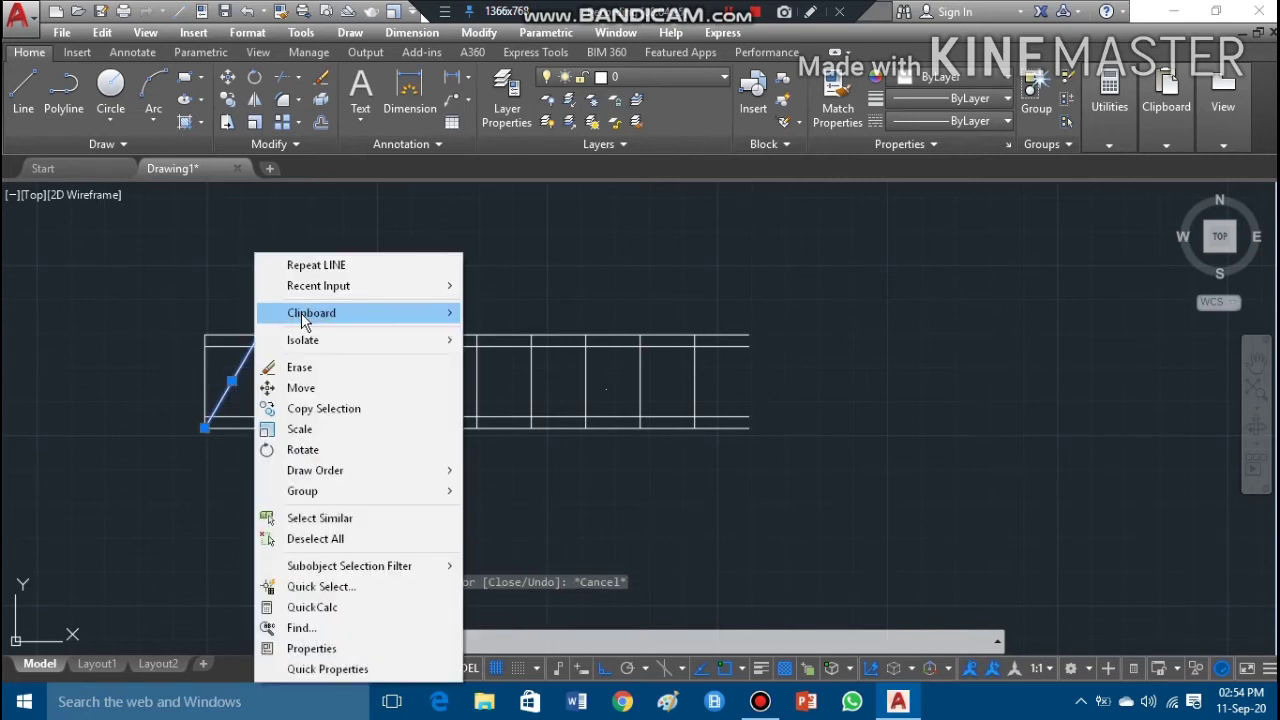
click(314, 368)
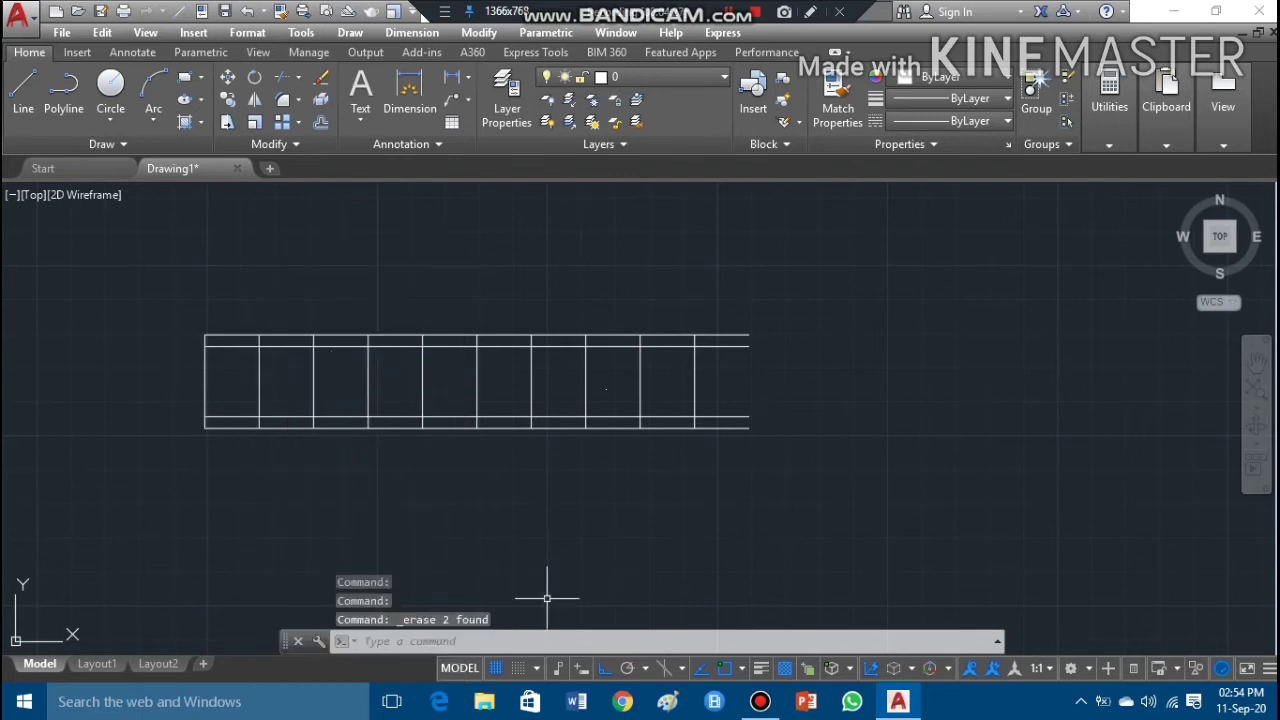
click(628, 672)
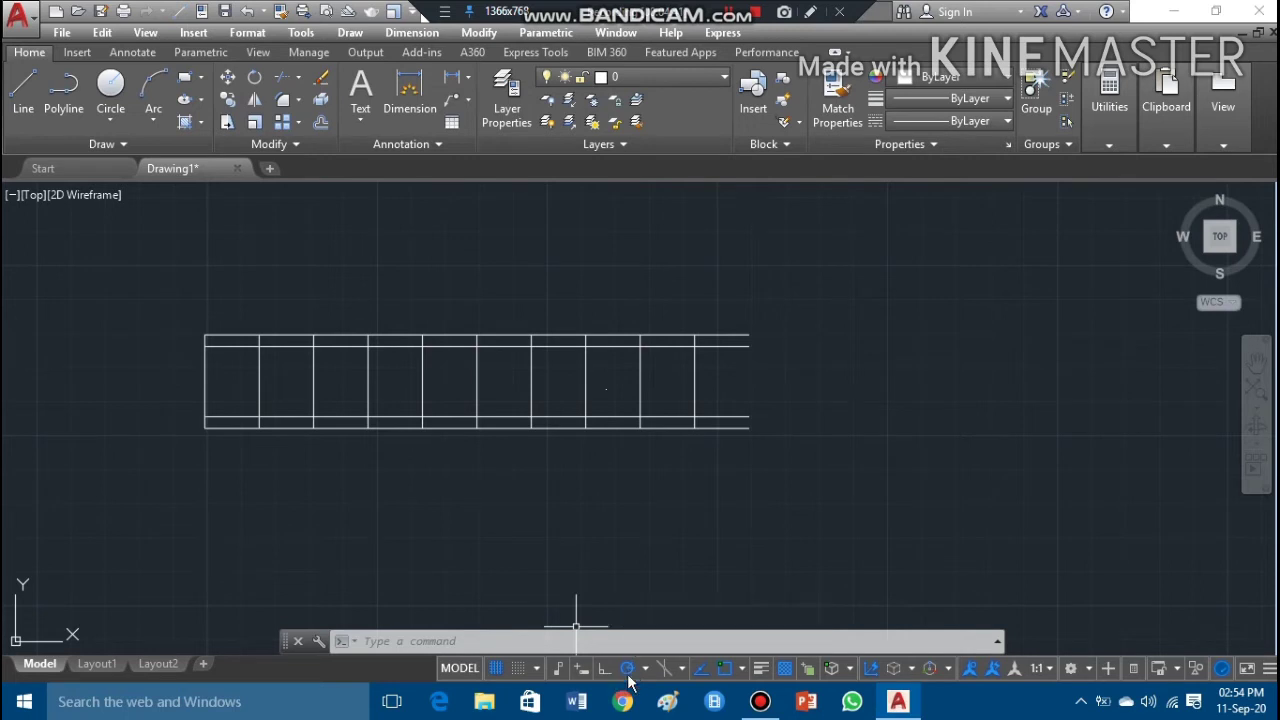
Step: Draw diagonals from the lower-left corner up to the first panel top and down to the second panel's base
click(20, 100)
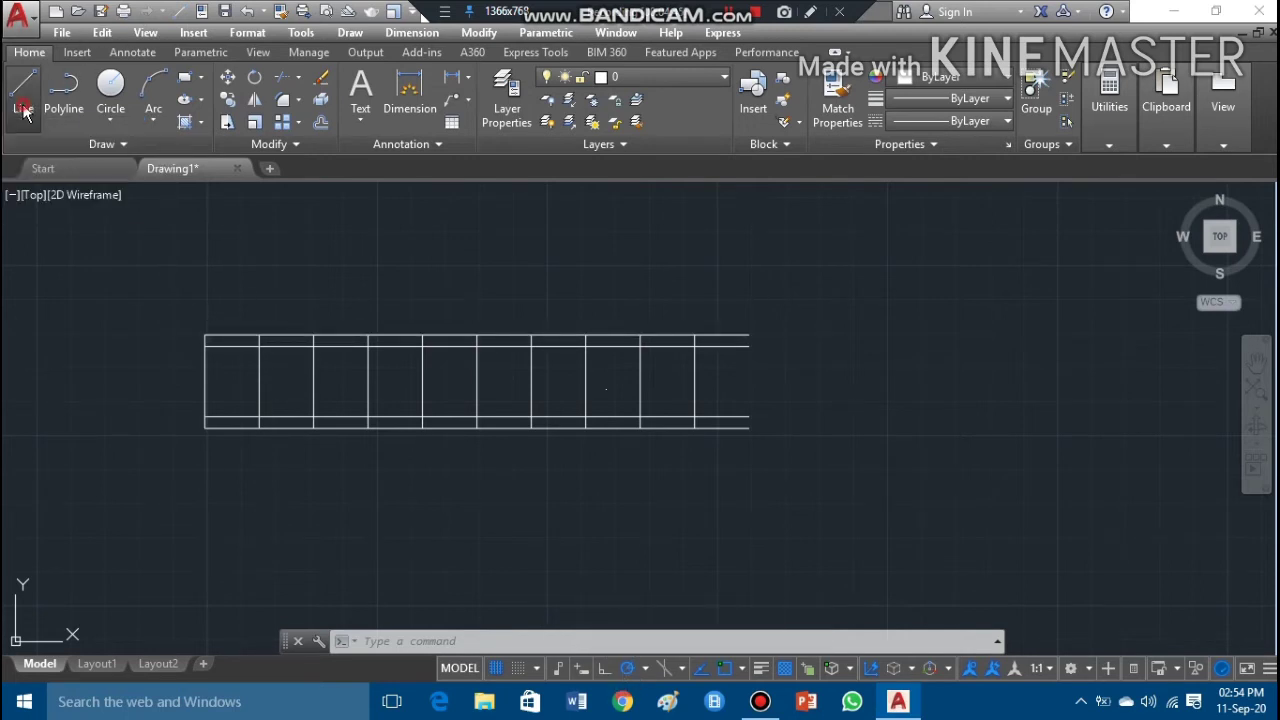
click(205, 428)
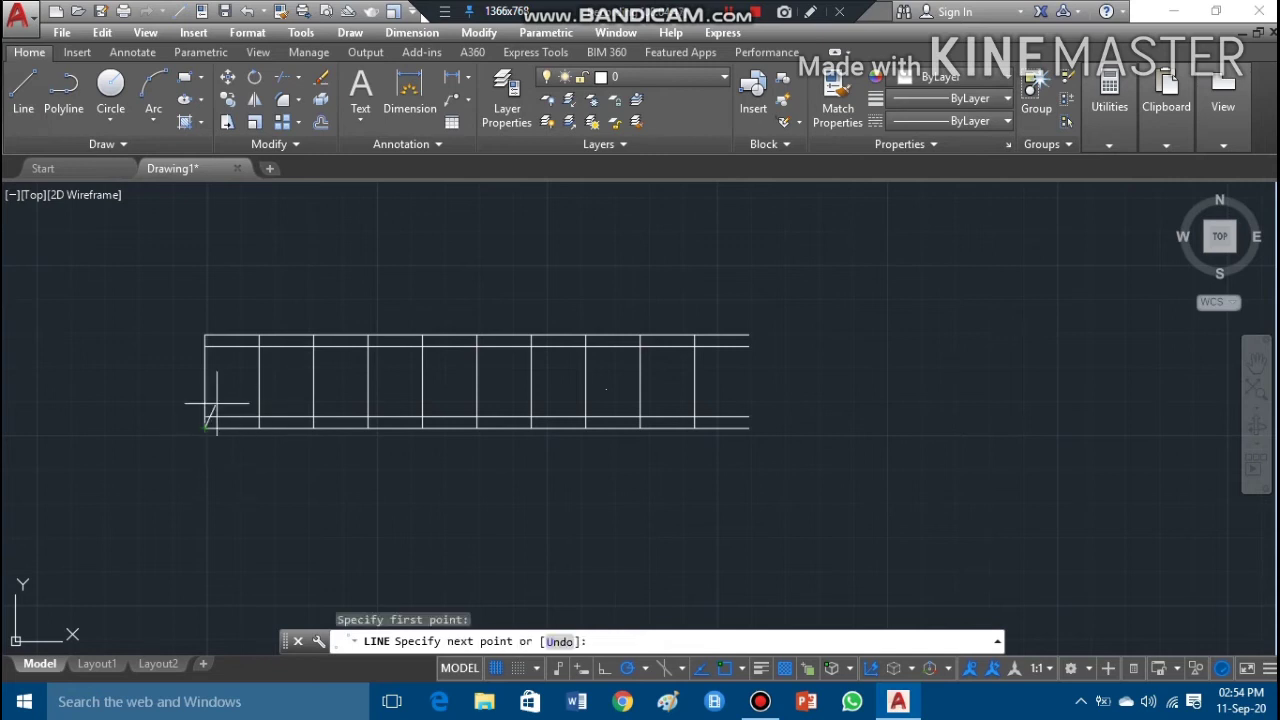
click(259, 335)
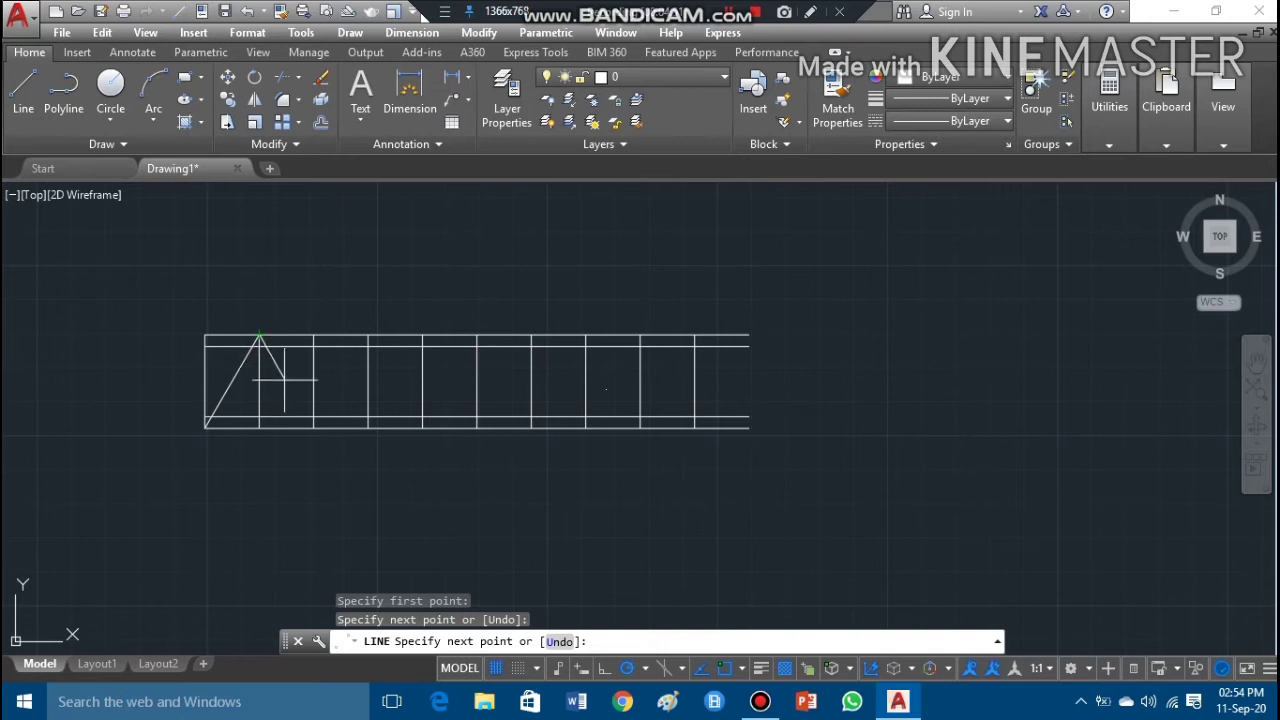
click(313, 428)
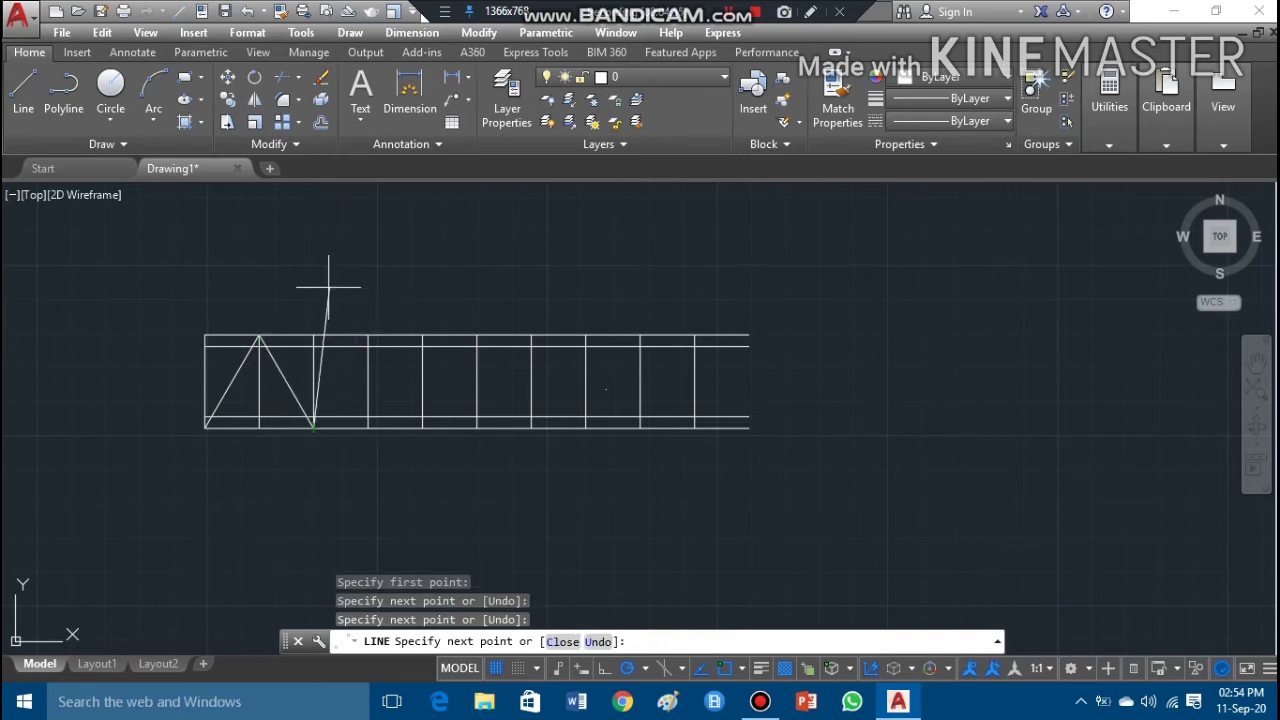
key(Escape)
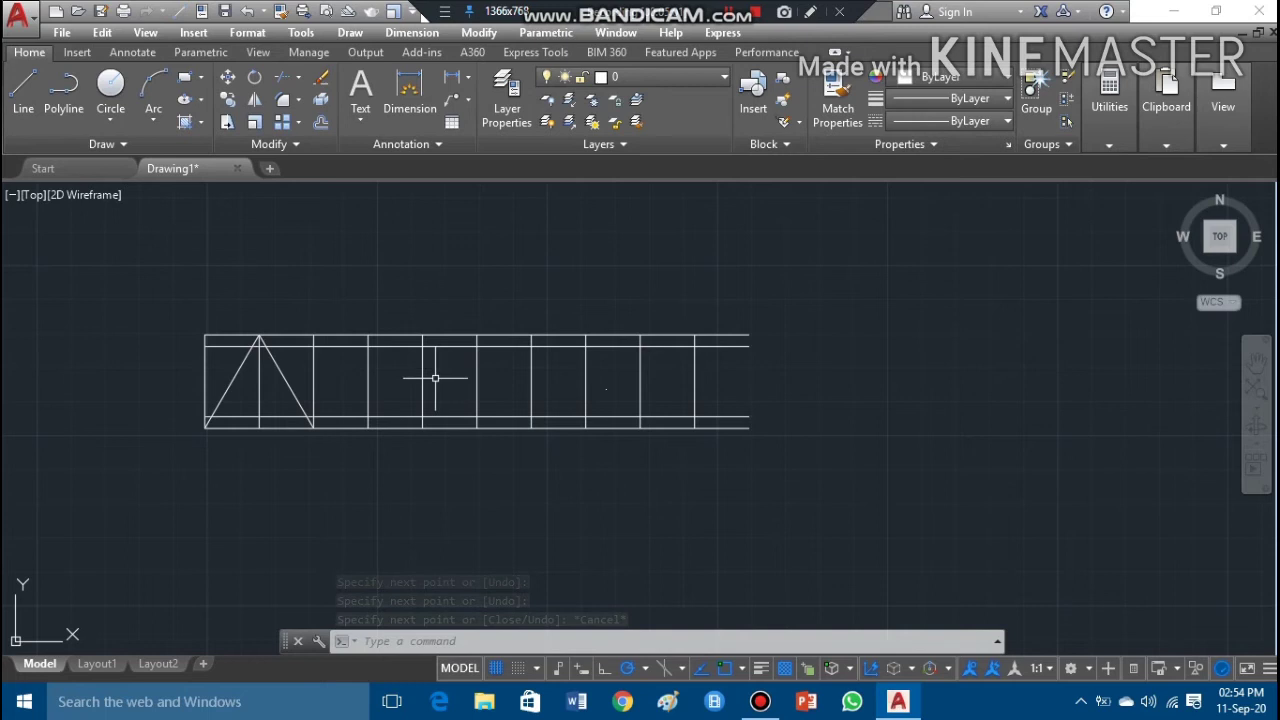
Step: Copy the diagonal pair from its apex to the four remaining alternate panel tops
click(228, 102)
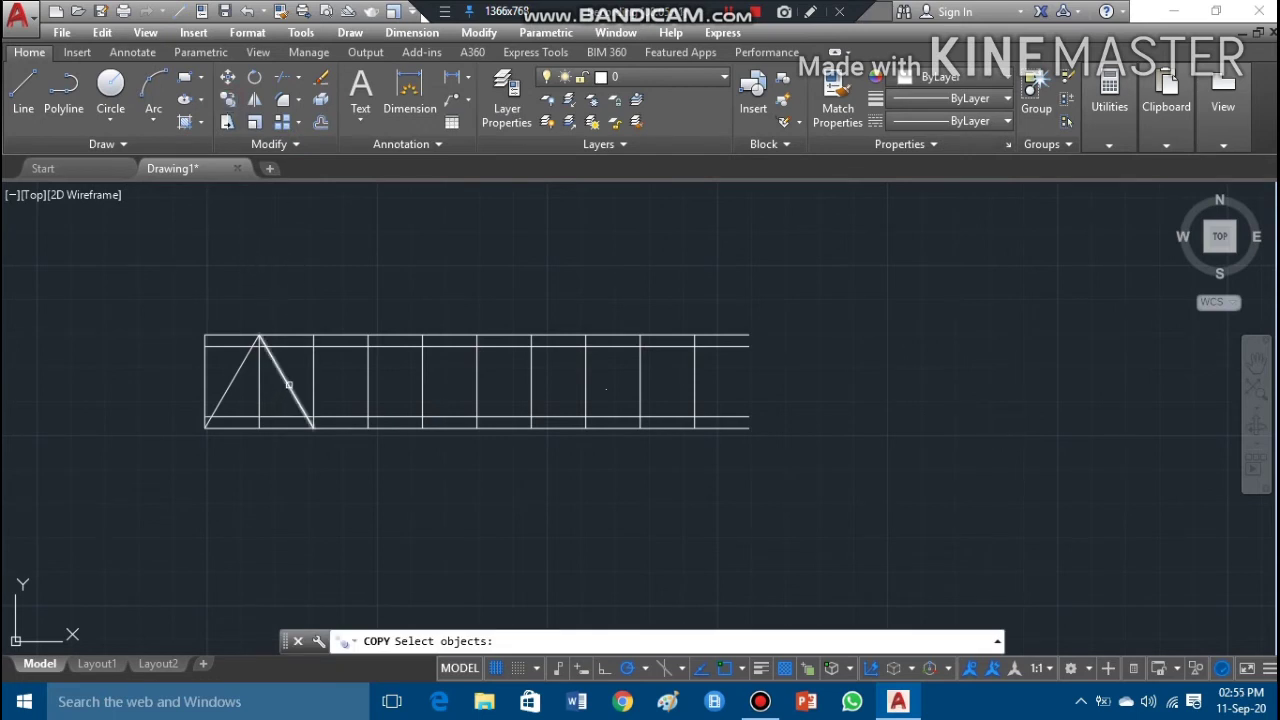
click(288, 384)
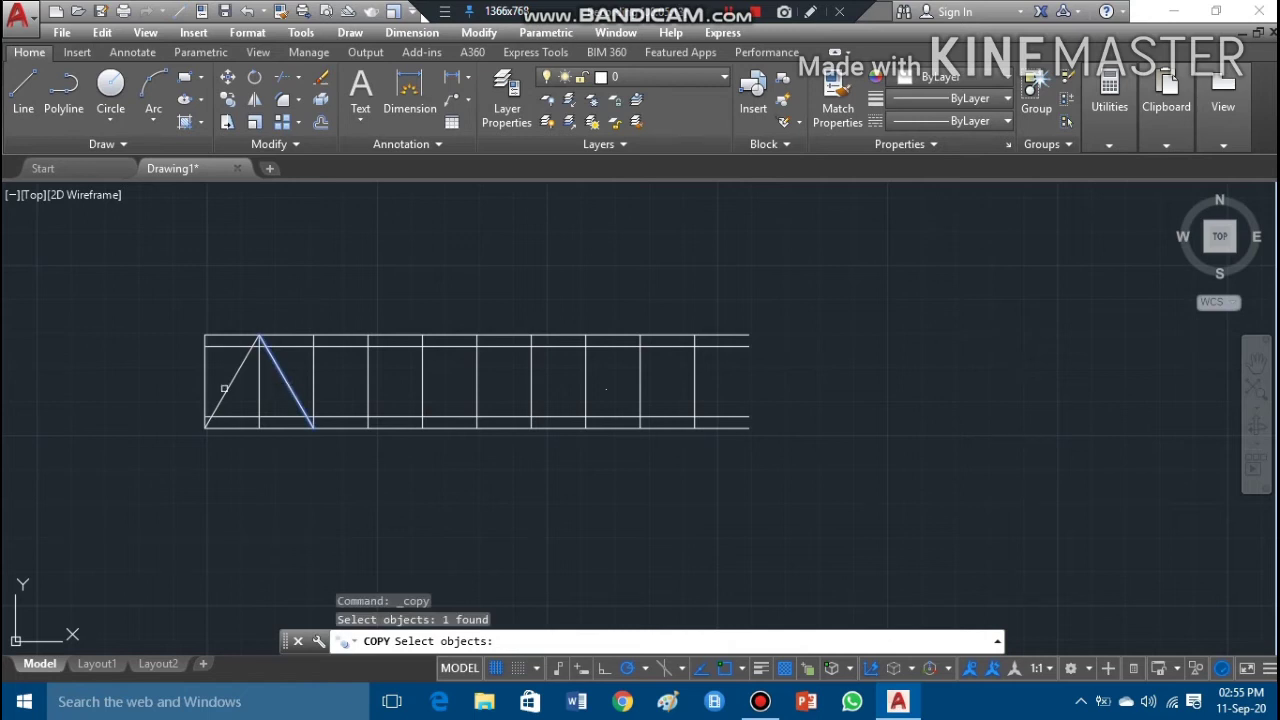
click(228, 384)
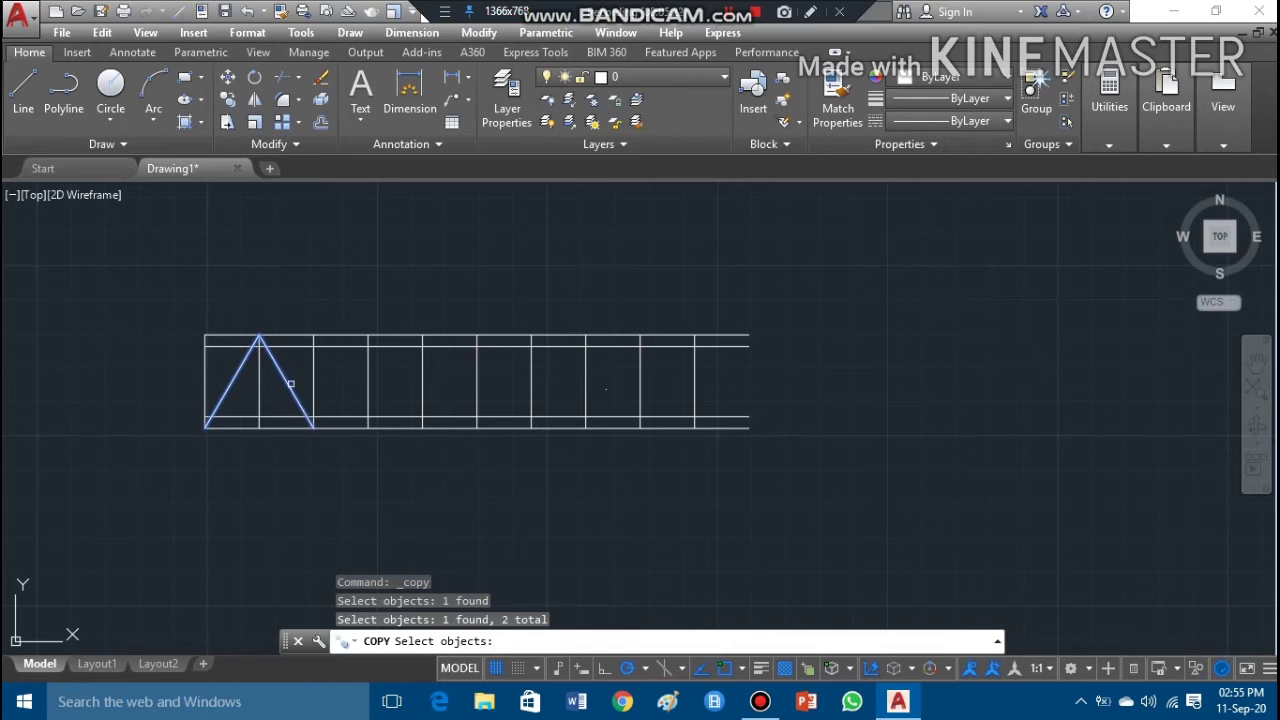
key(Return)
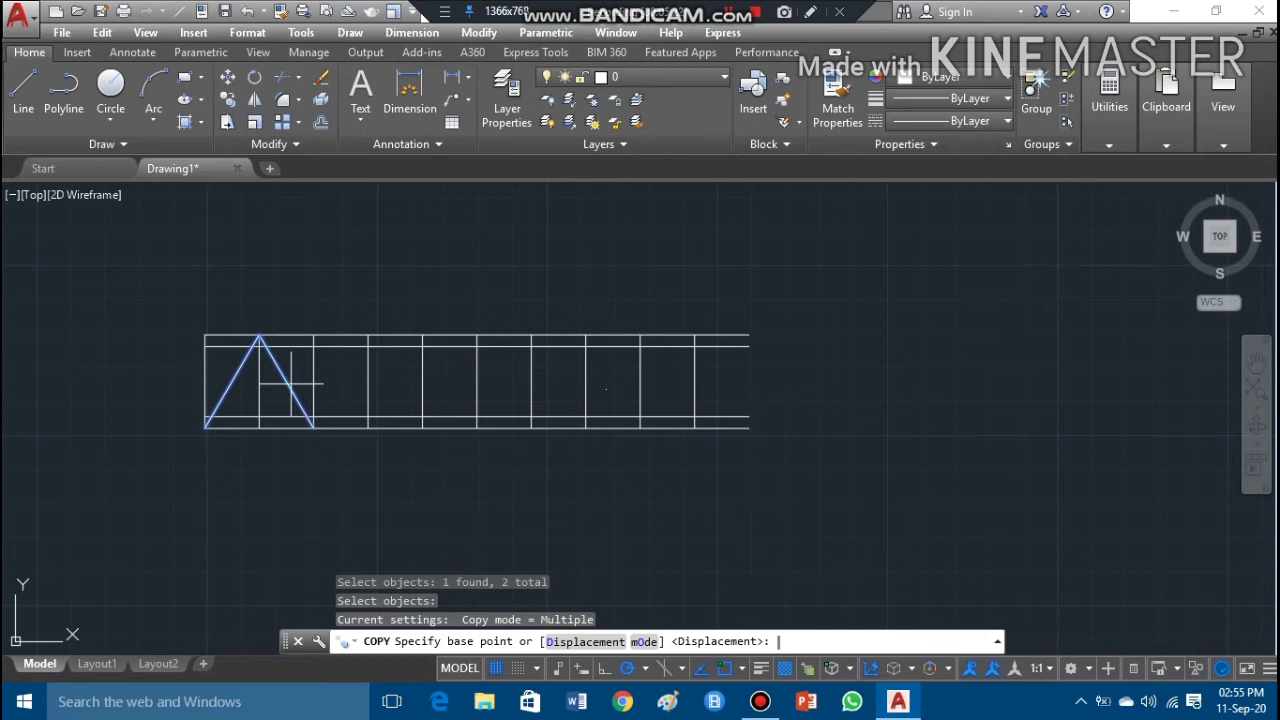
click(259, 336)
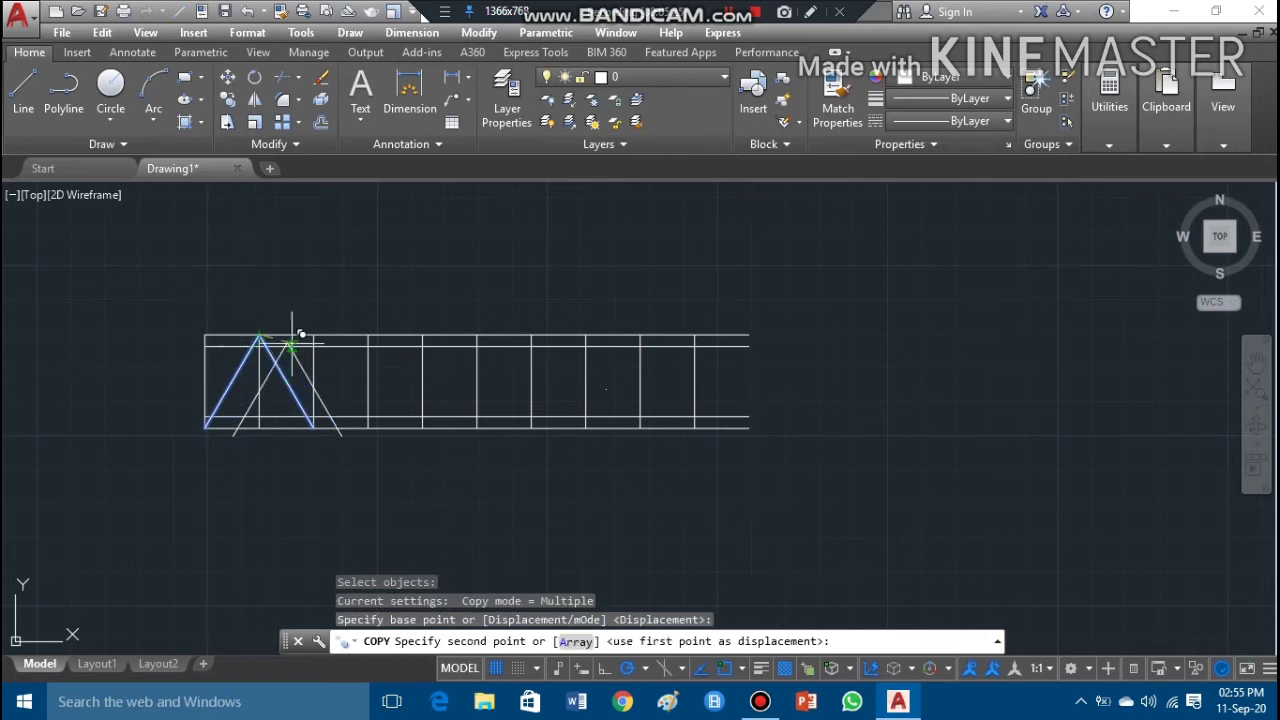
click(368, 336)
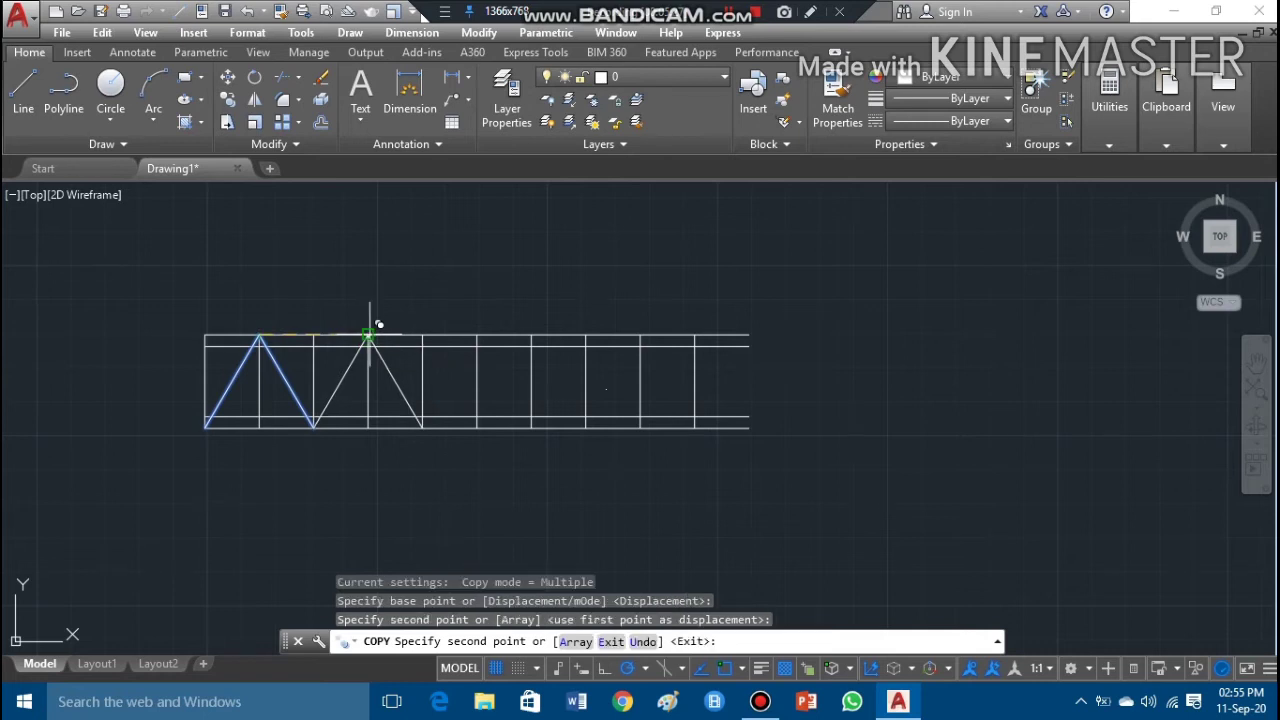
click(477, 336)
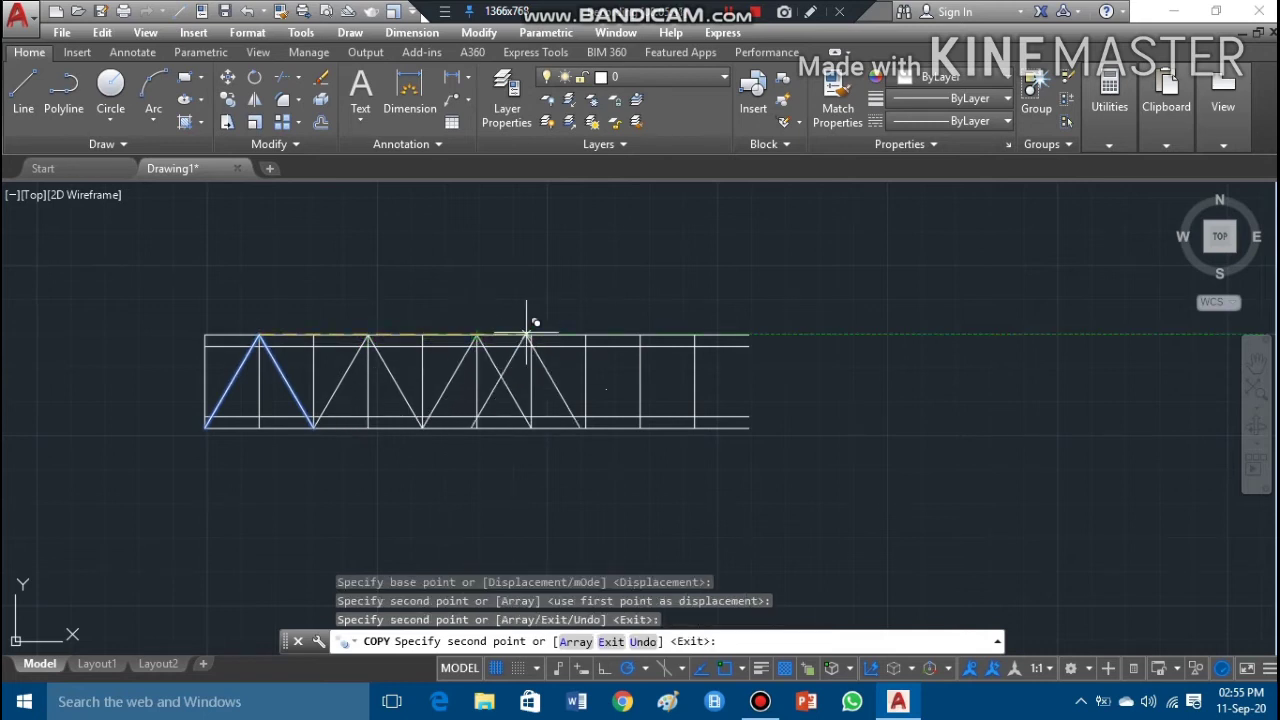
click(586, 336)
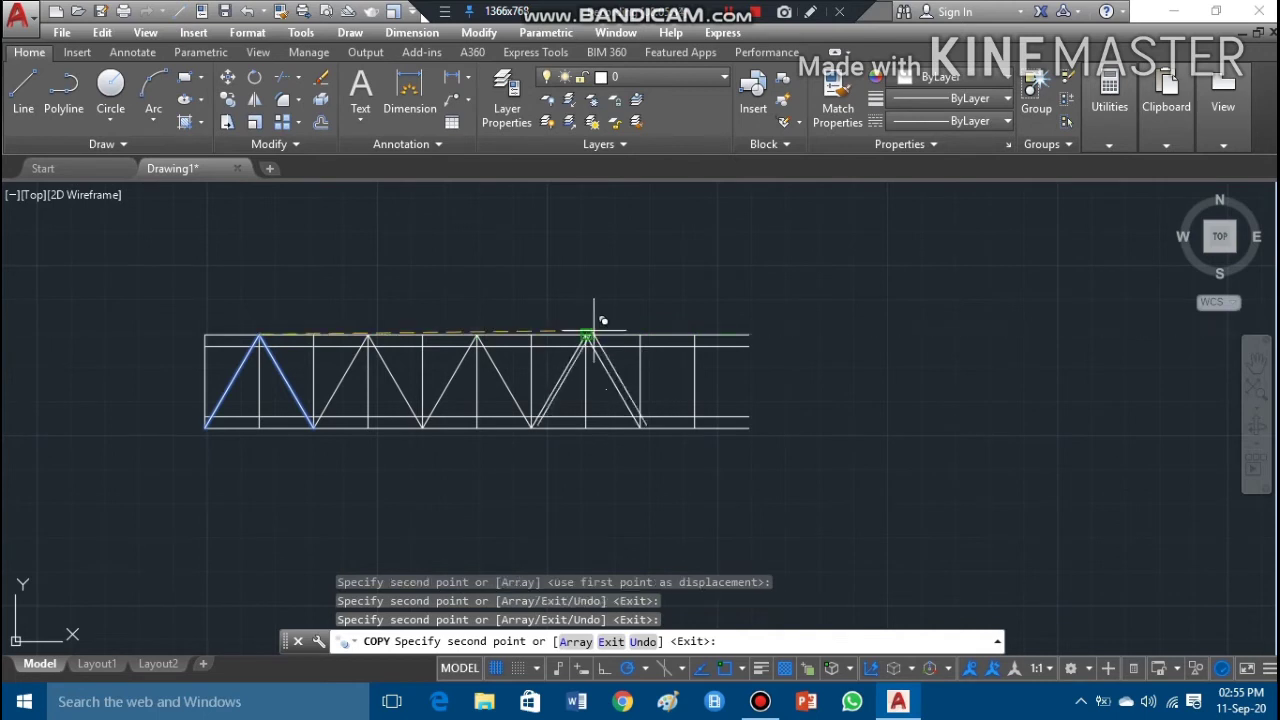
click(695, 335)
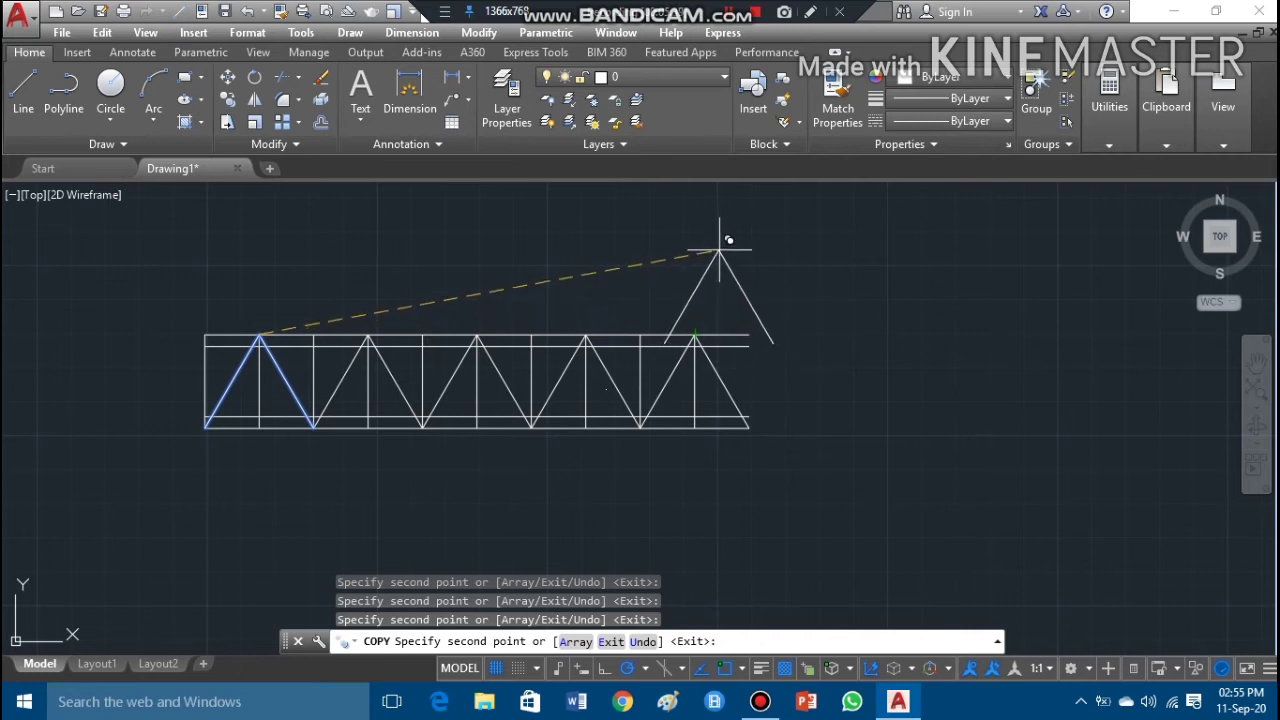
key(Escape)
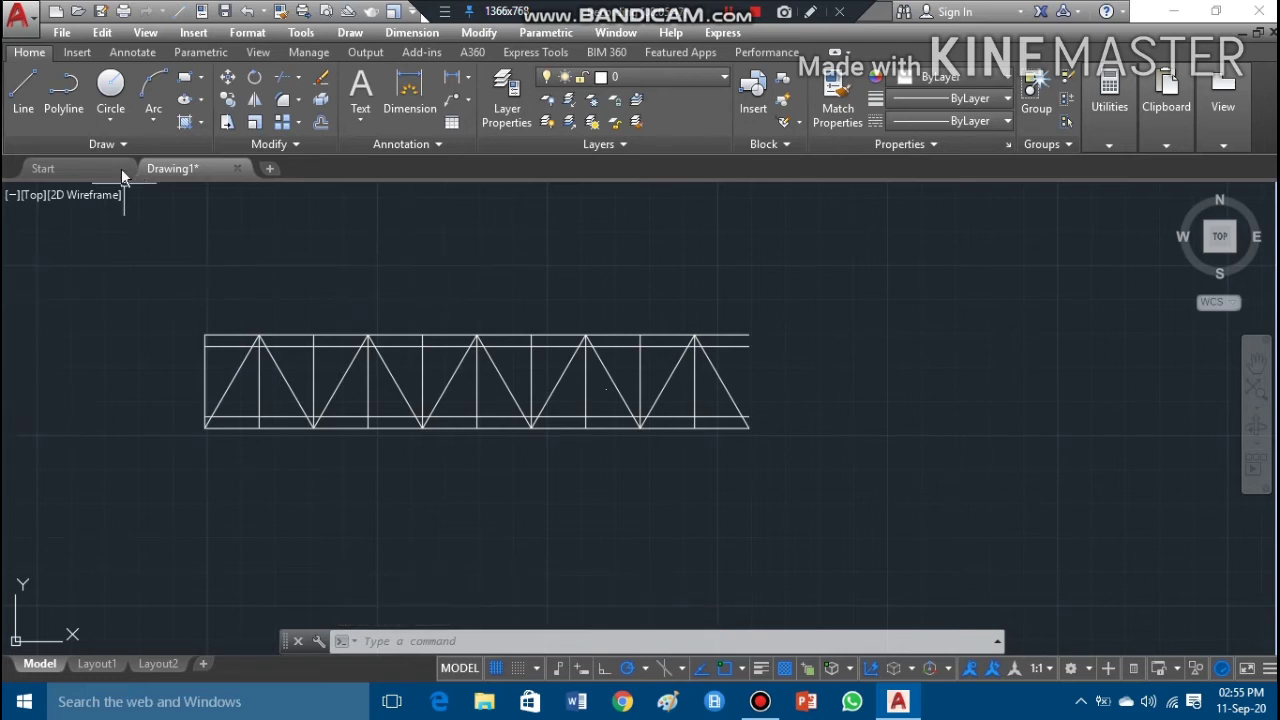
Step: Draw the base's left edge downward from the truss's bottom-left corner
click(22, 110)
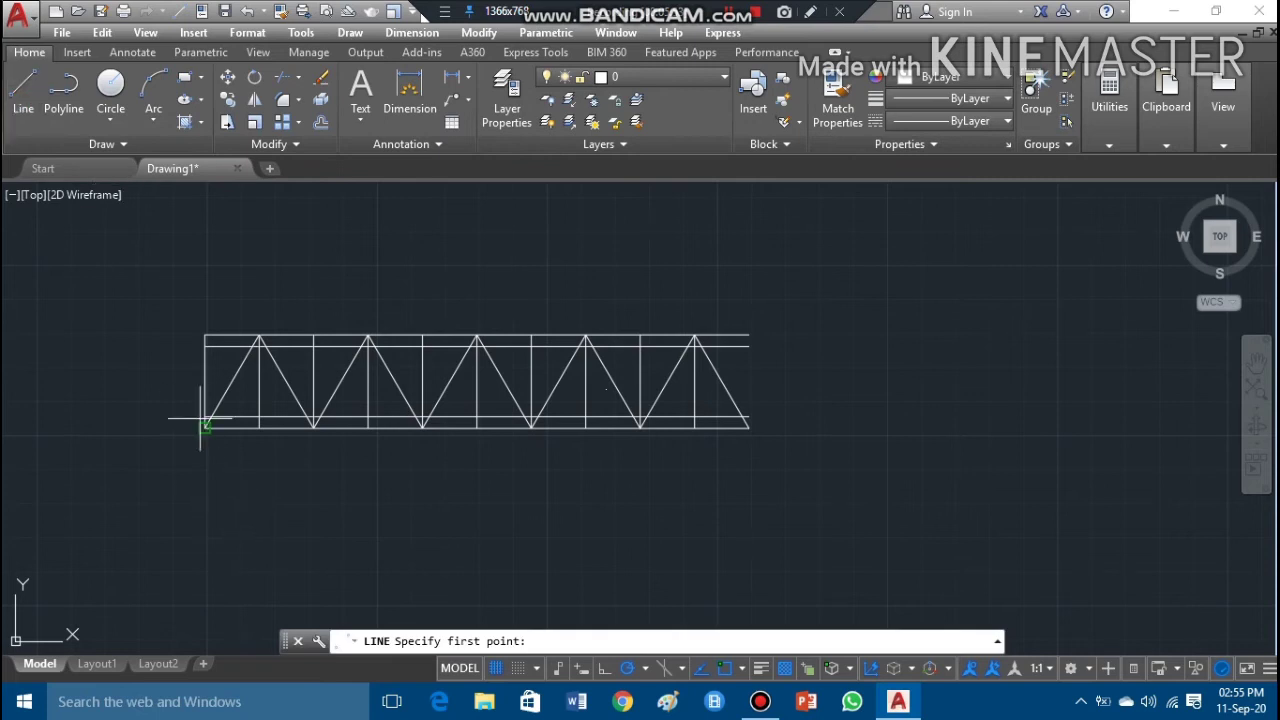
click(22, 95)
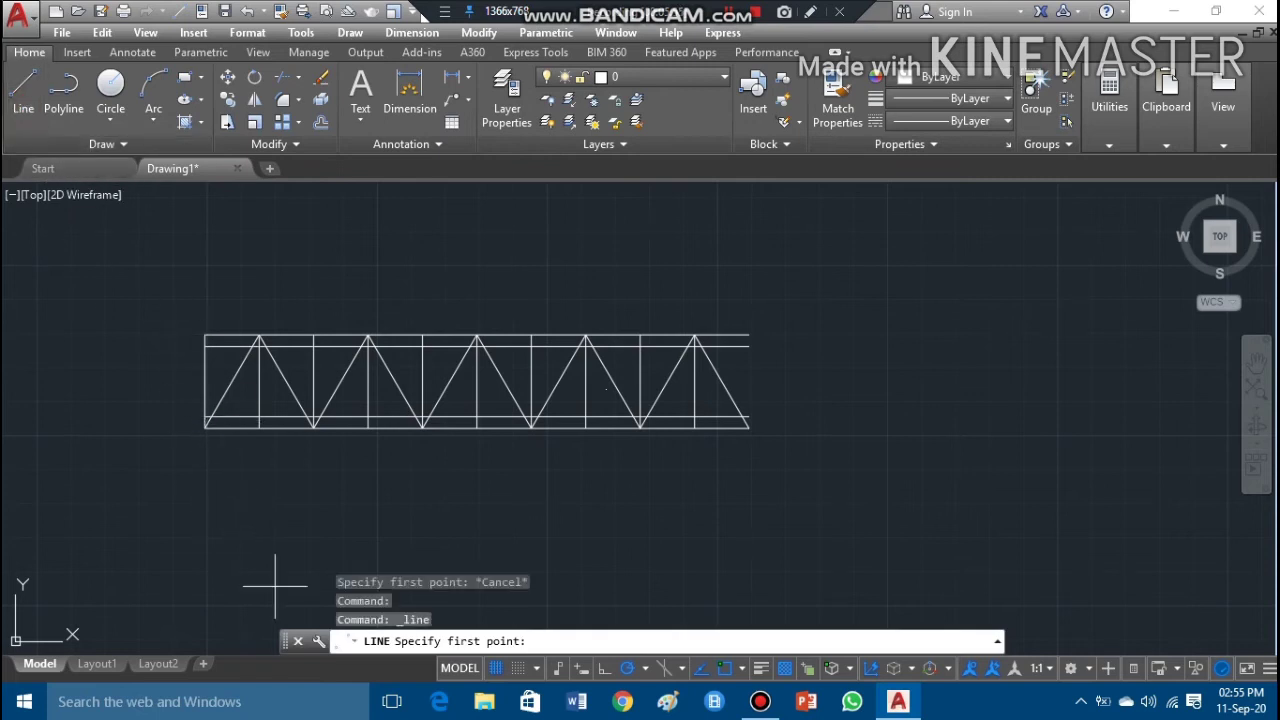
click(204, 428)
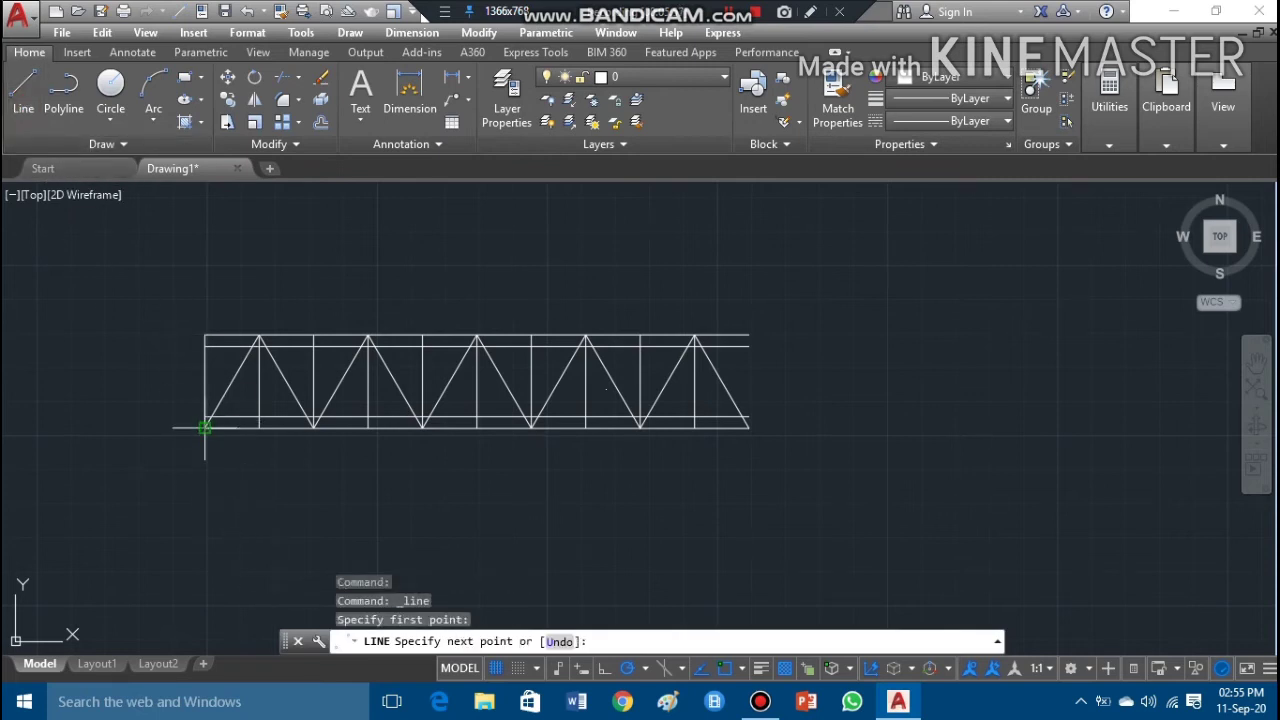
click(204, 538)
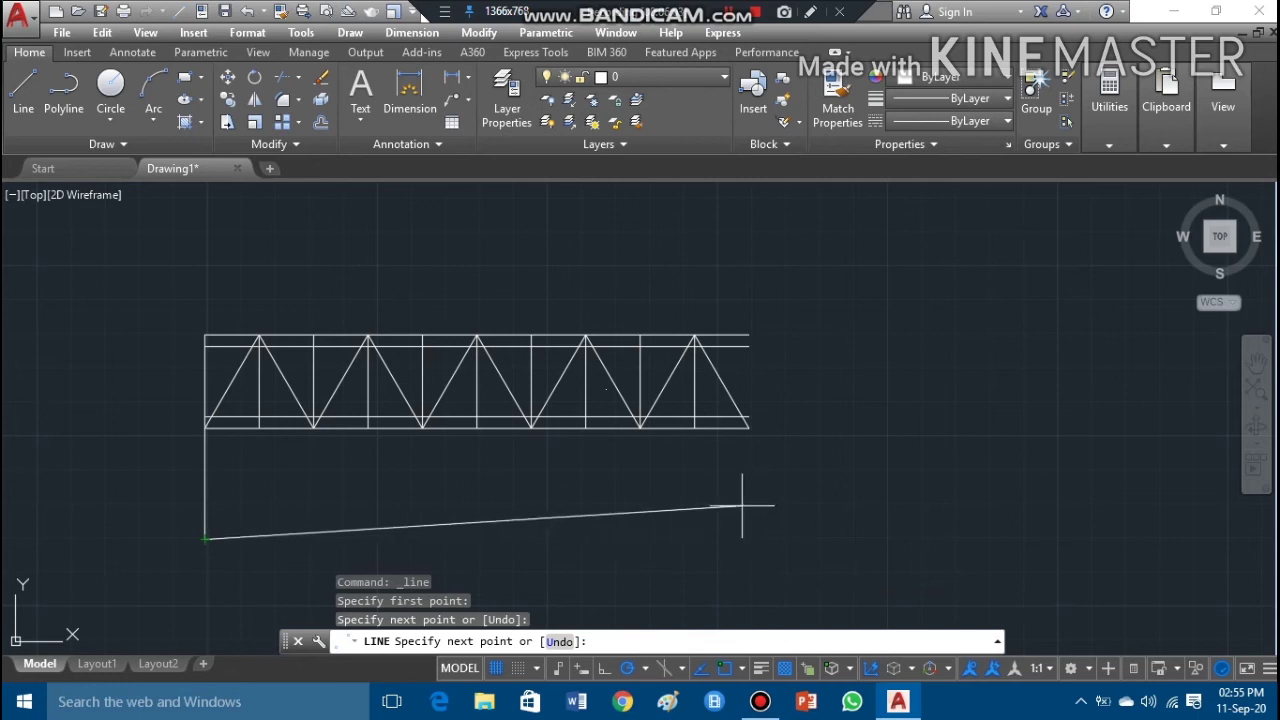
key(Escape)
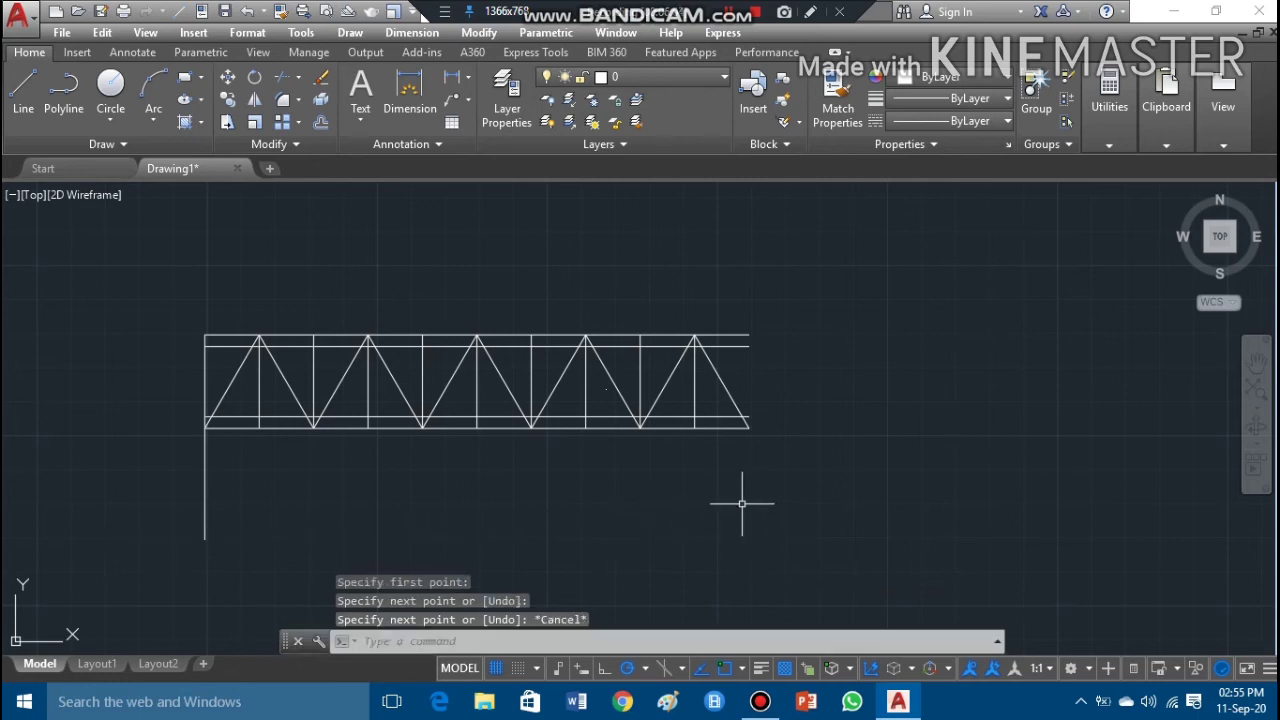
Step: With Ortho on, draw the base's bottom edge and right edge up to the truss's corner
click(604, 670)
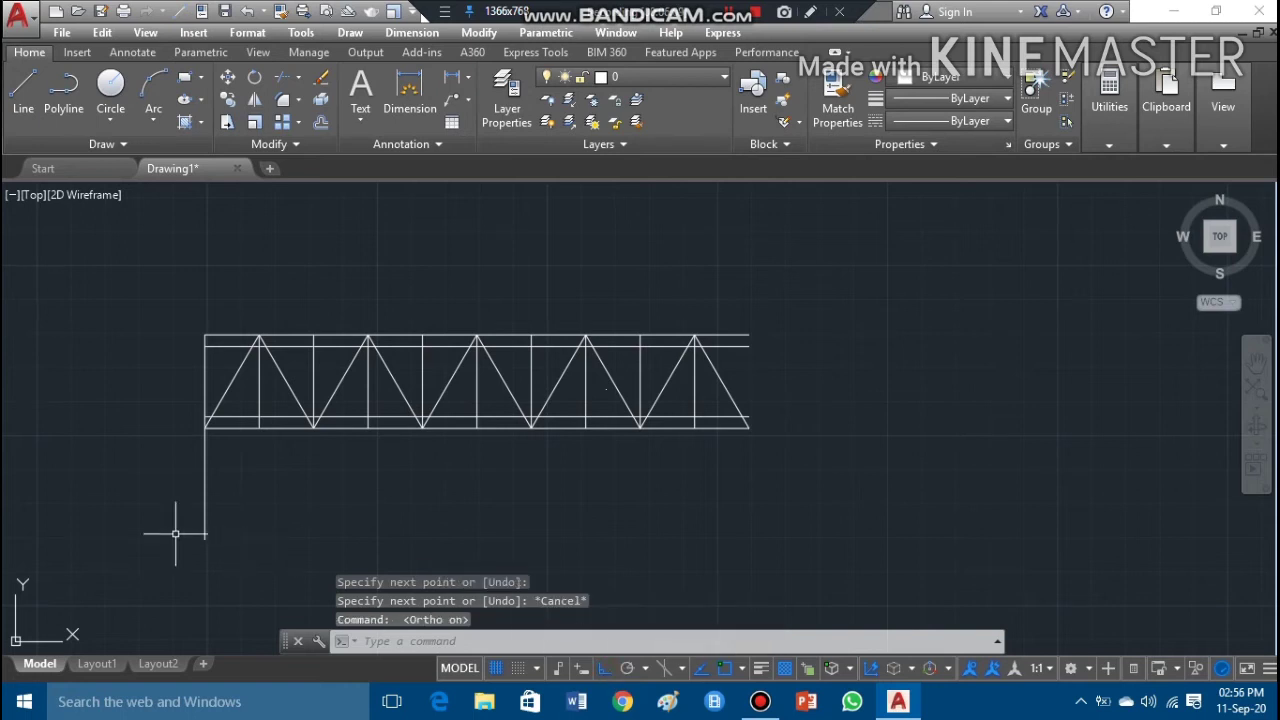
click(23, 88)
click(205, 539)
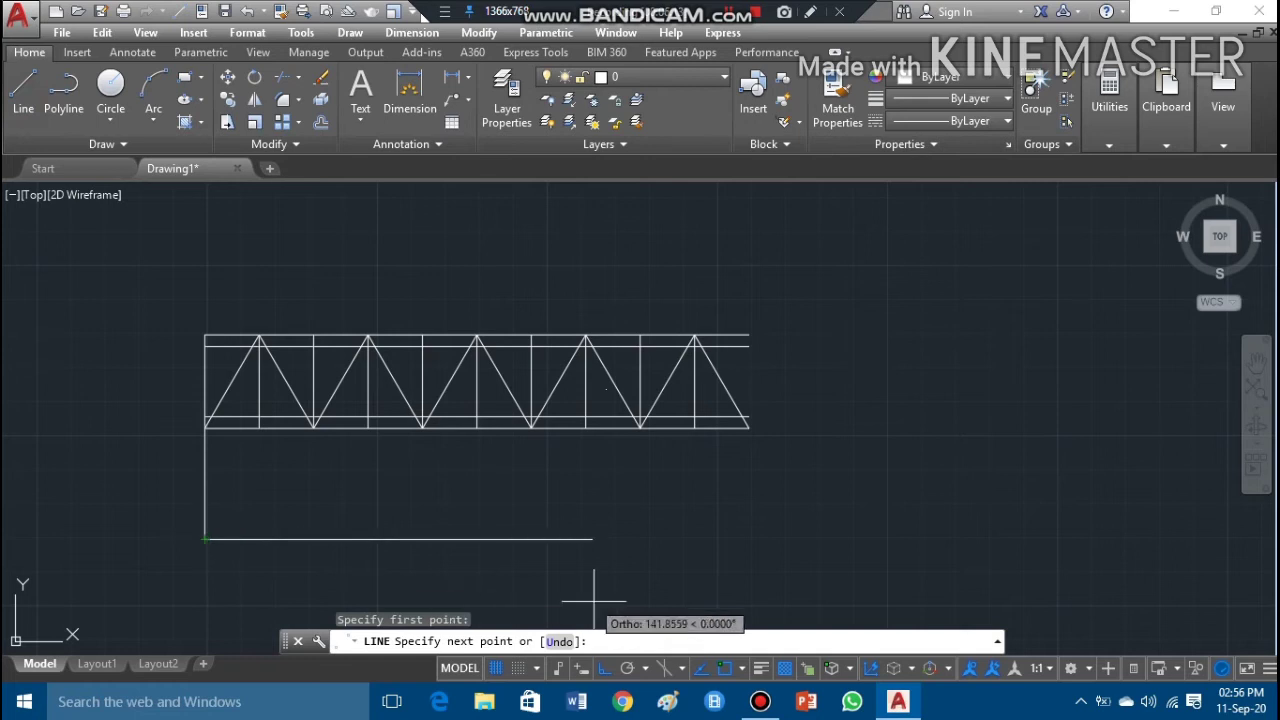
click(750, 536)
click(750, 427)
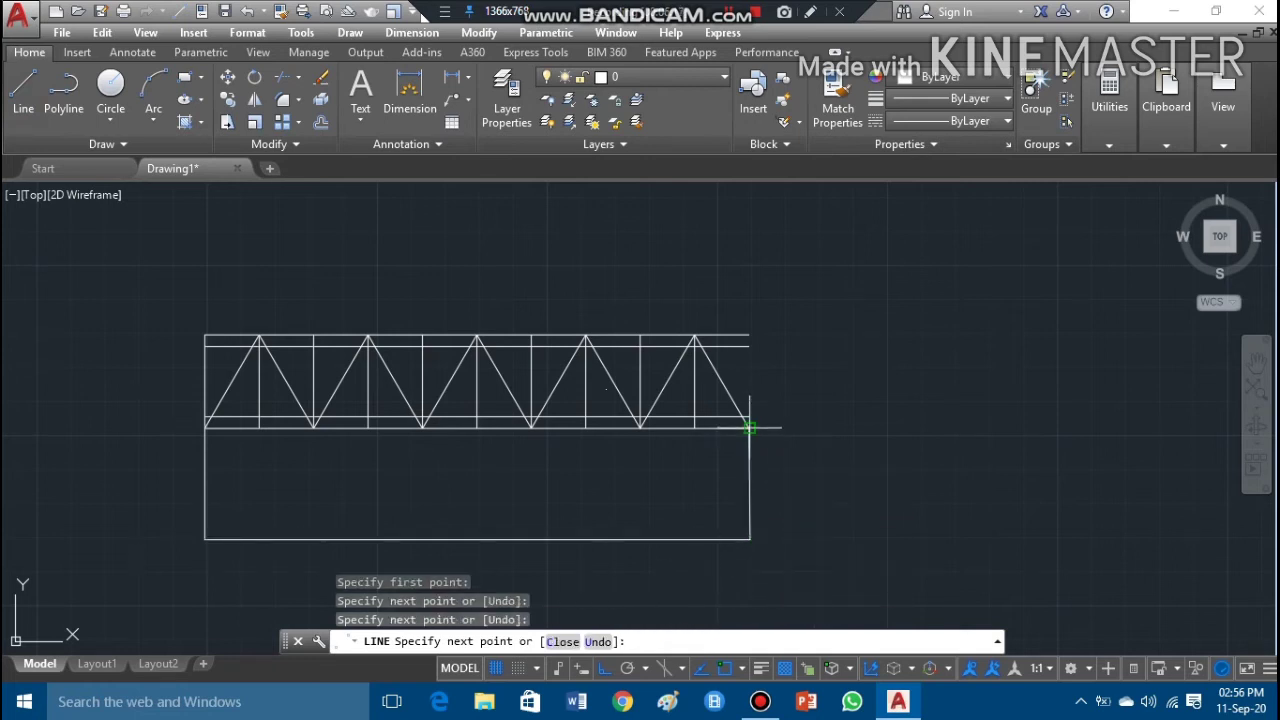
key(Escape)
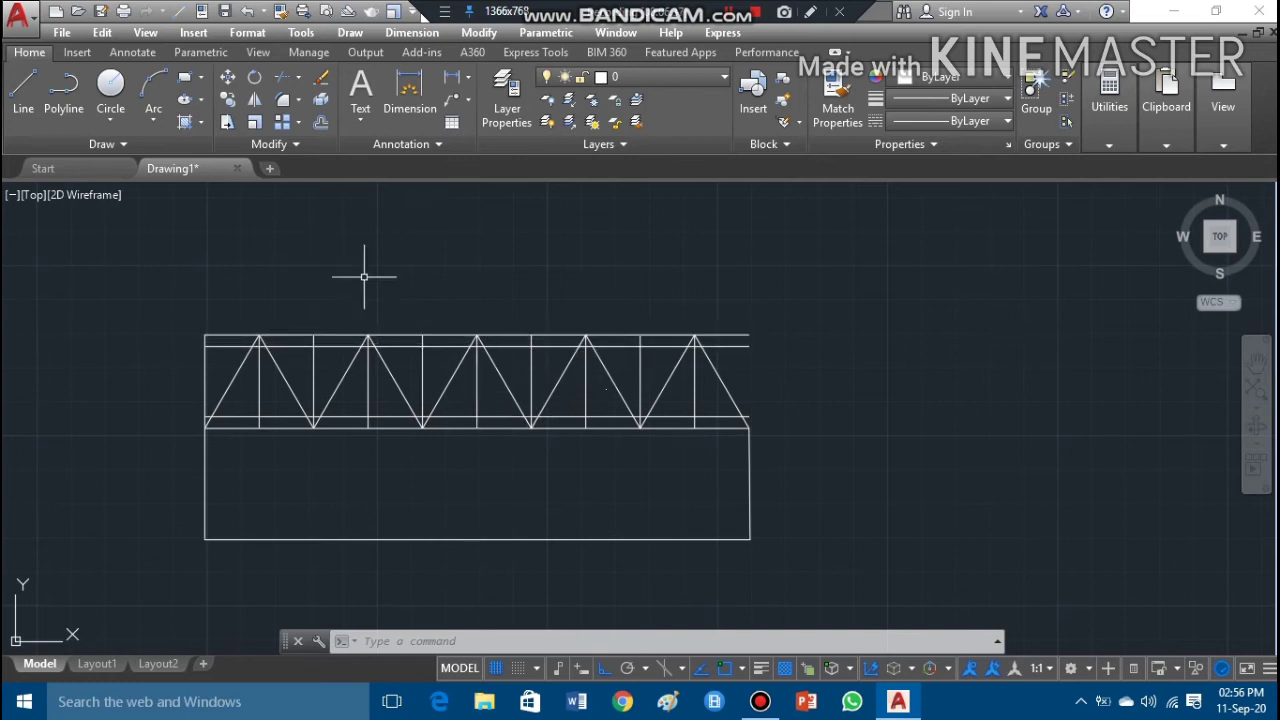
Step: Start Trim and select the inner top chord and every truss diagonal as cutting edges
click(302, 80)
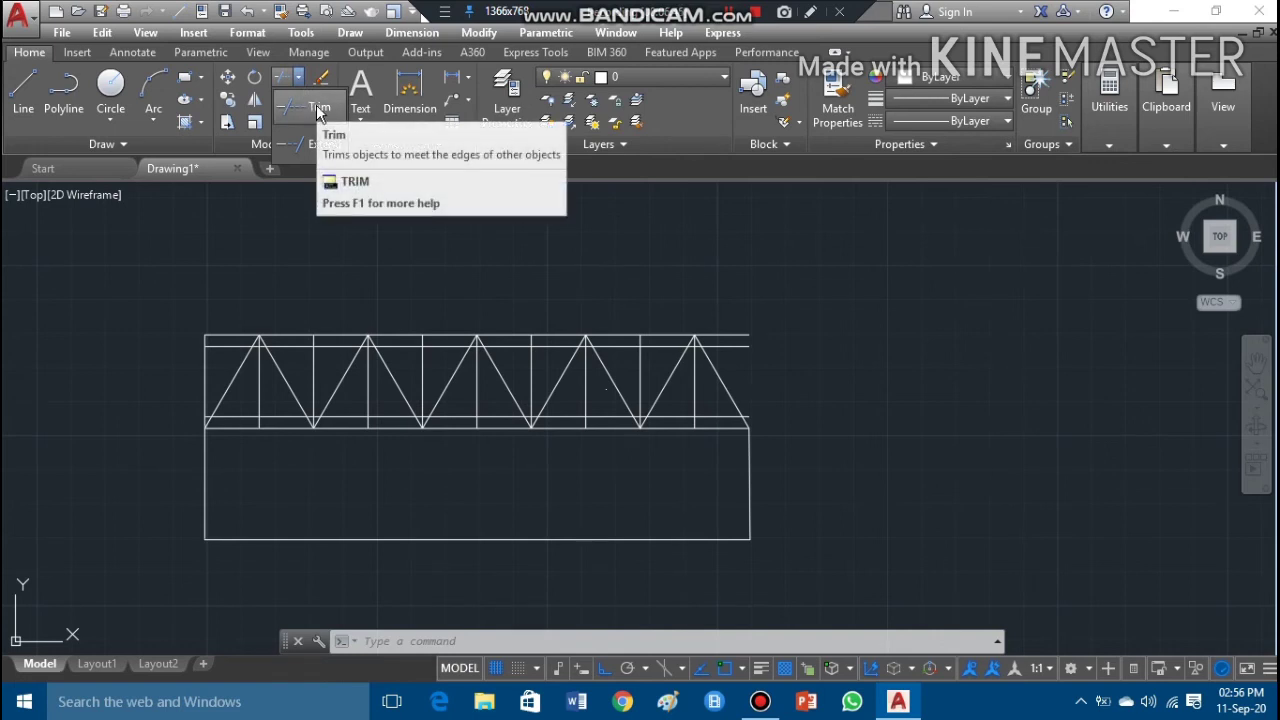
click(318, 110)
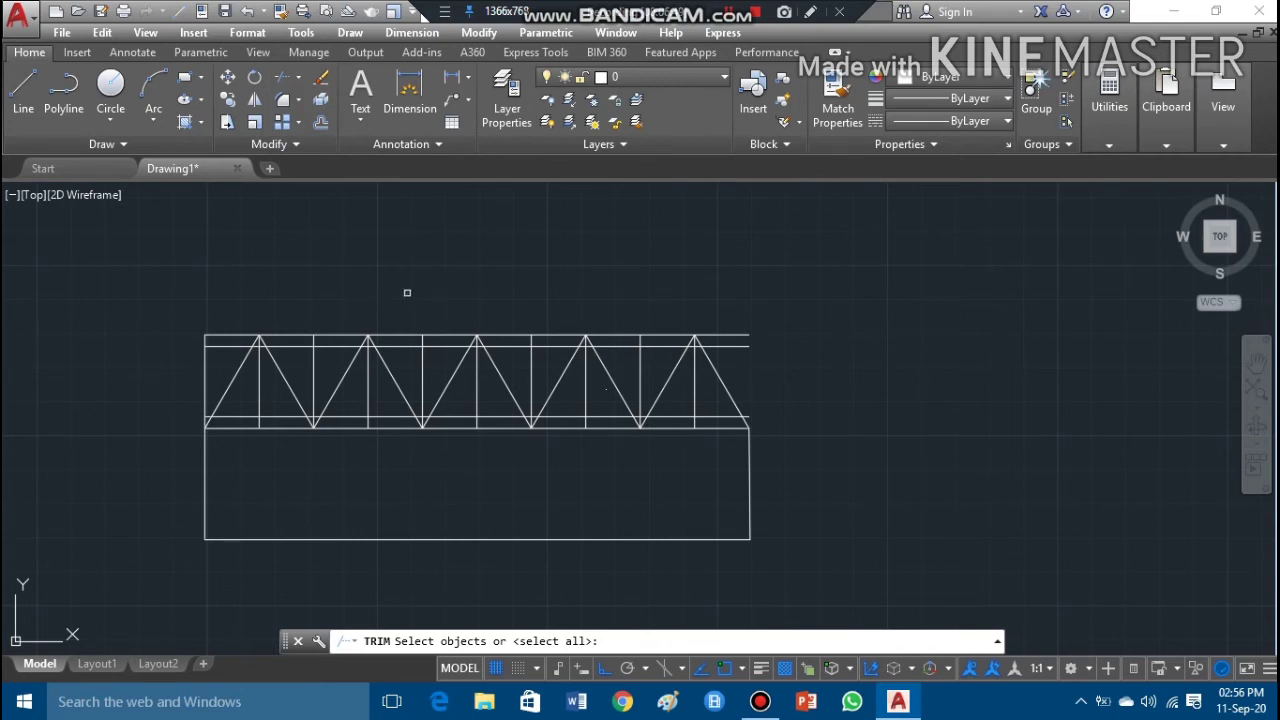
click(279, 367)
click(247, 357)
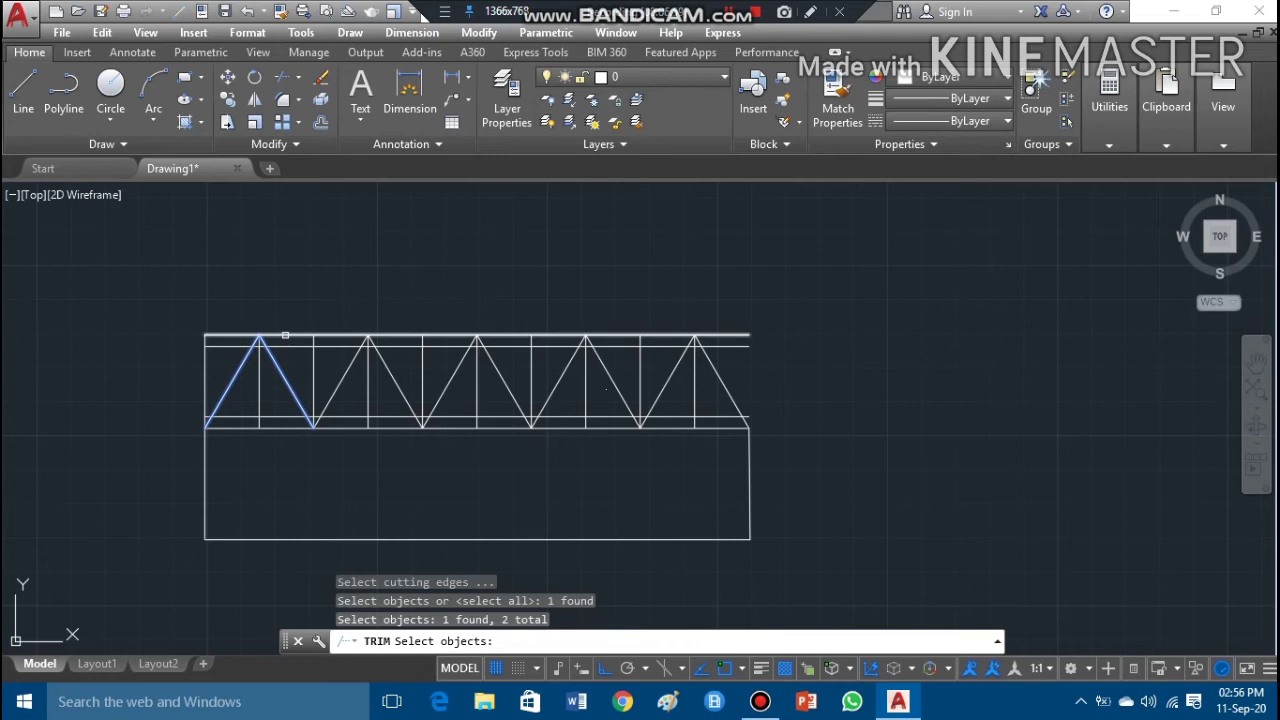
click(289, 347)
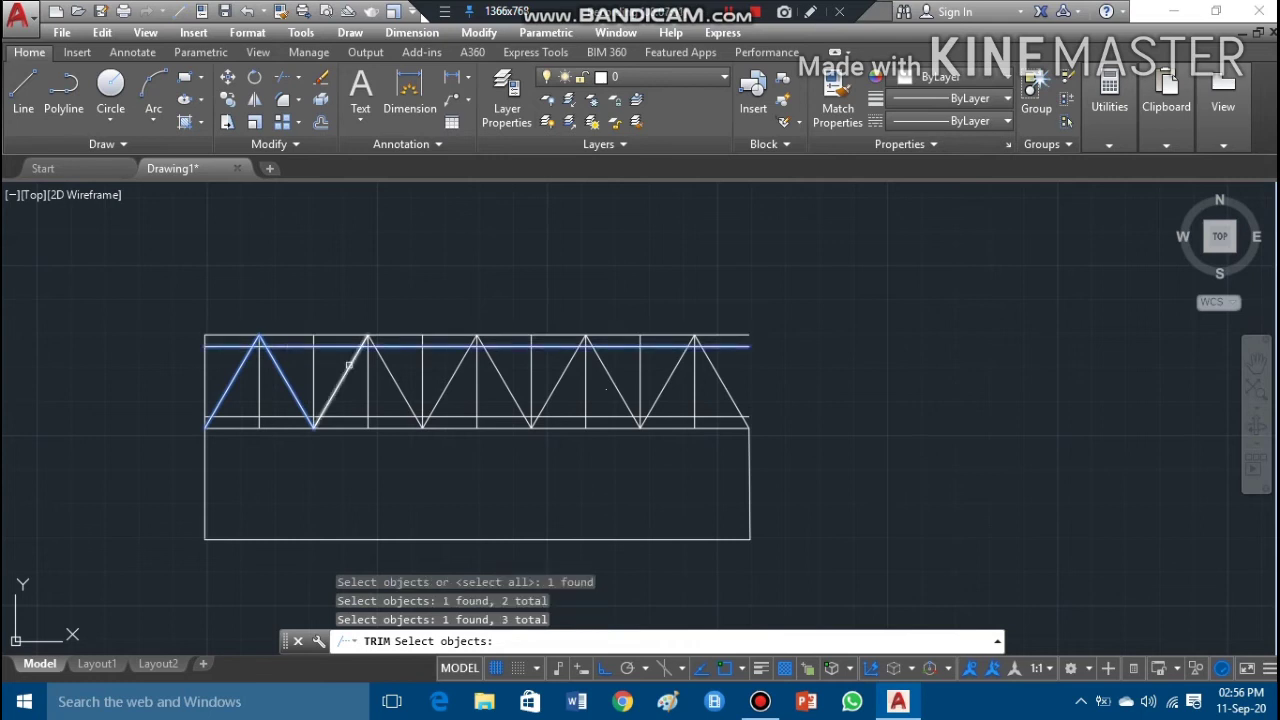
click(358, 370)
click(390, 372)
click(456, 372)
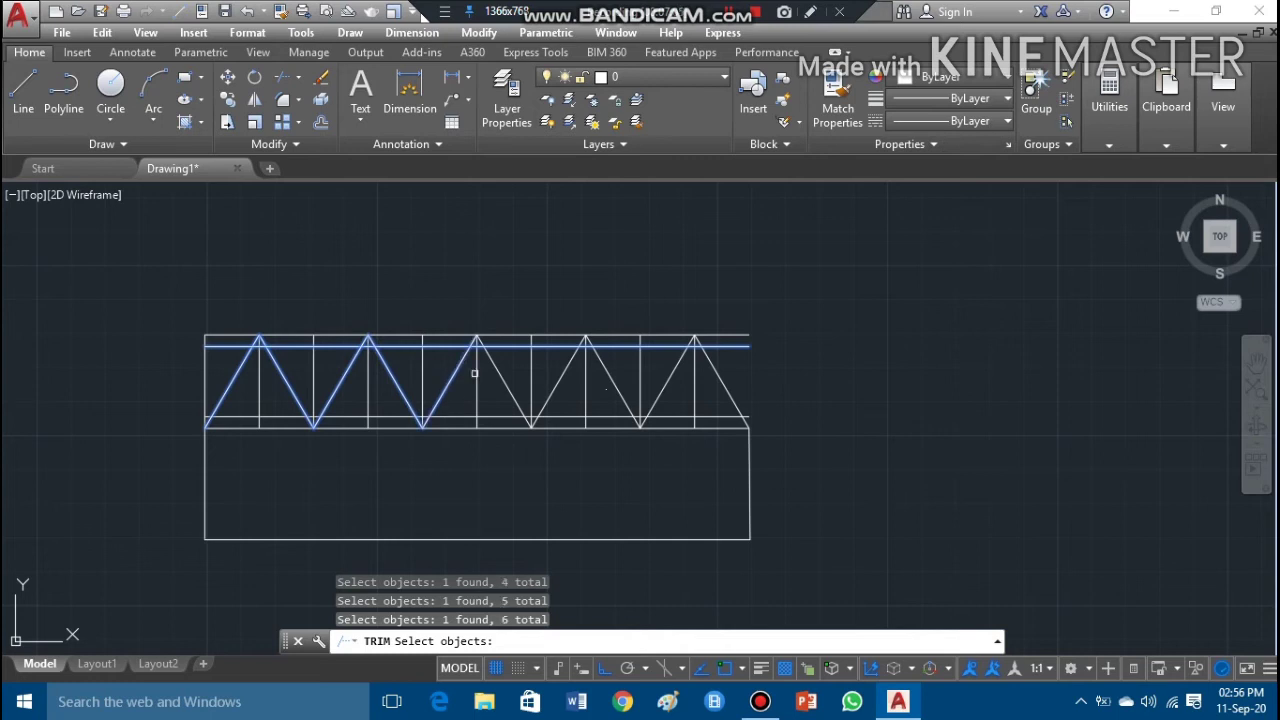
click(503, 377)
click(562, 375)
click(613, 381)
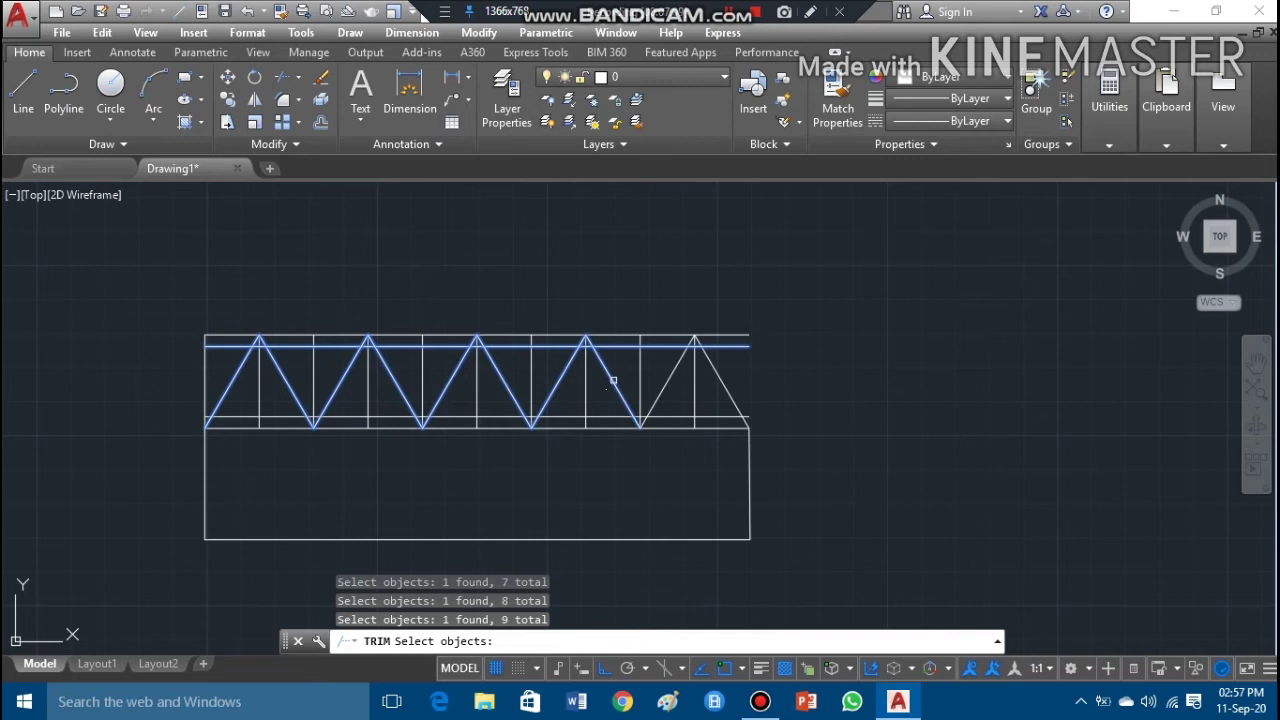
click(666, 385)
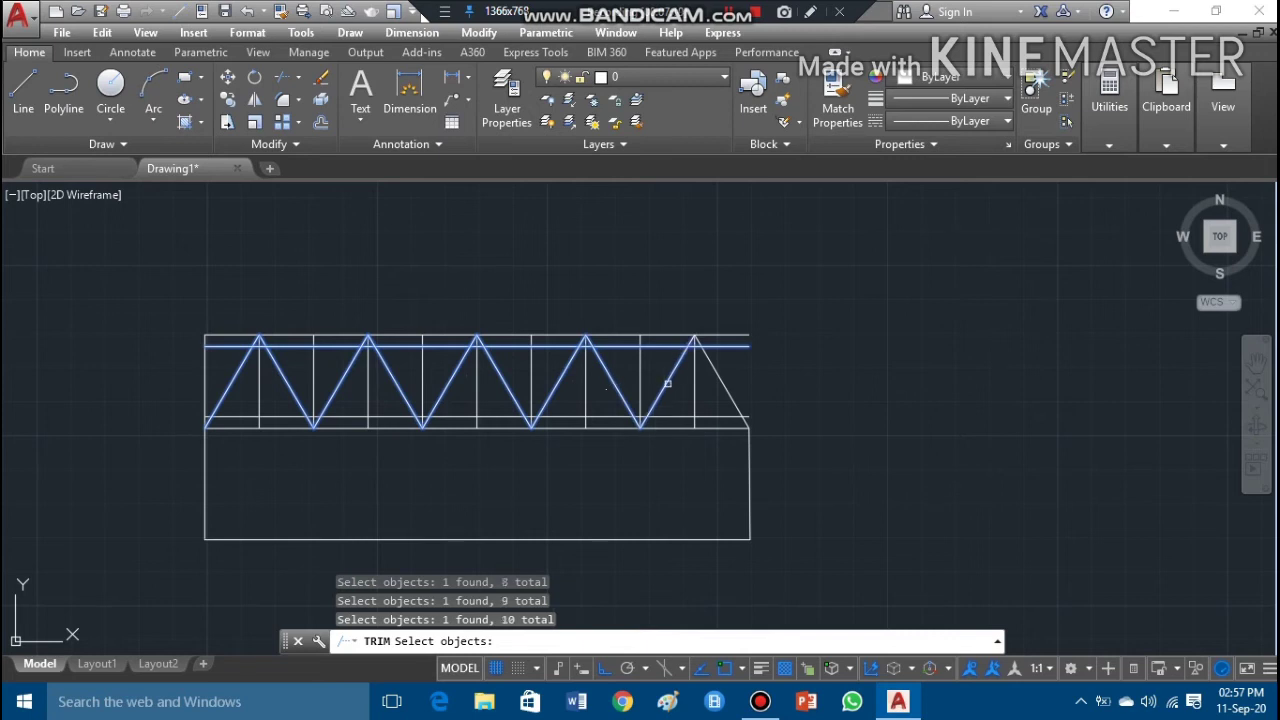
click(722, 375)
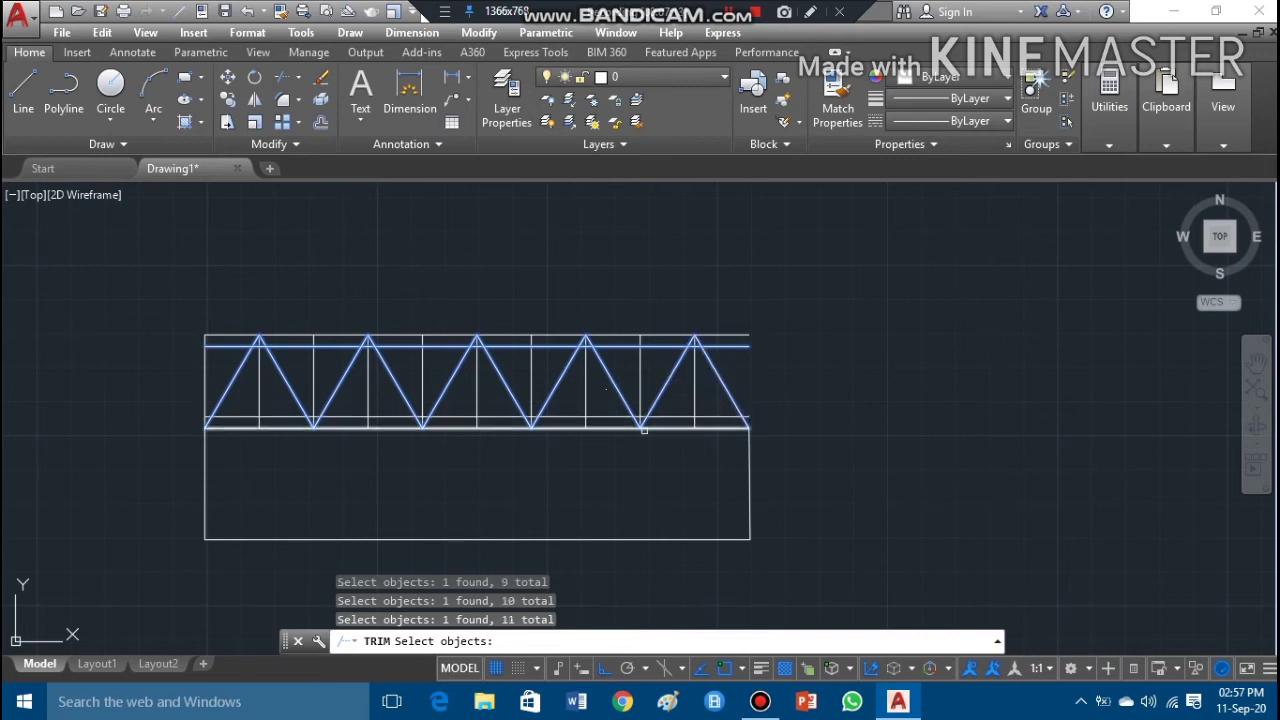
Step: Add the bottom and remaining chord lines as cutting edges, completing the 14-line selection
click(606, 424)
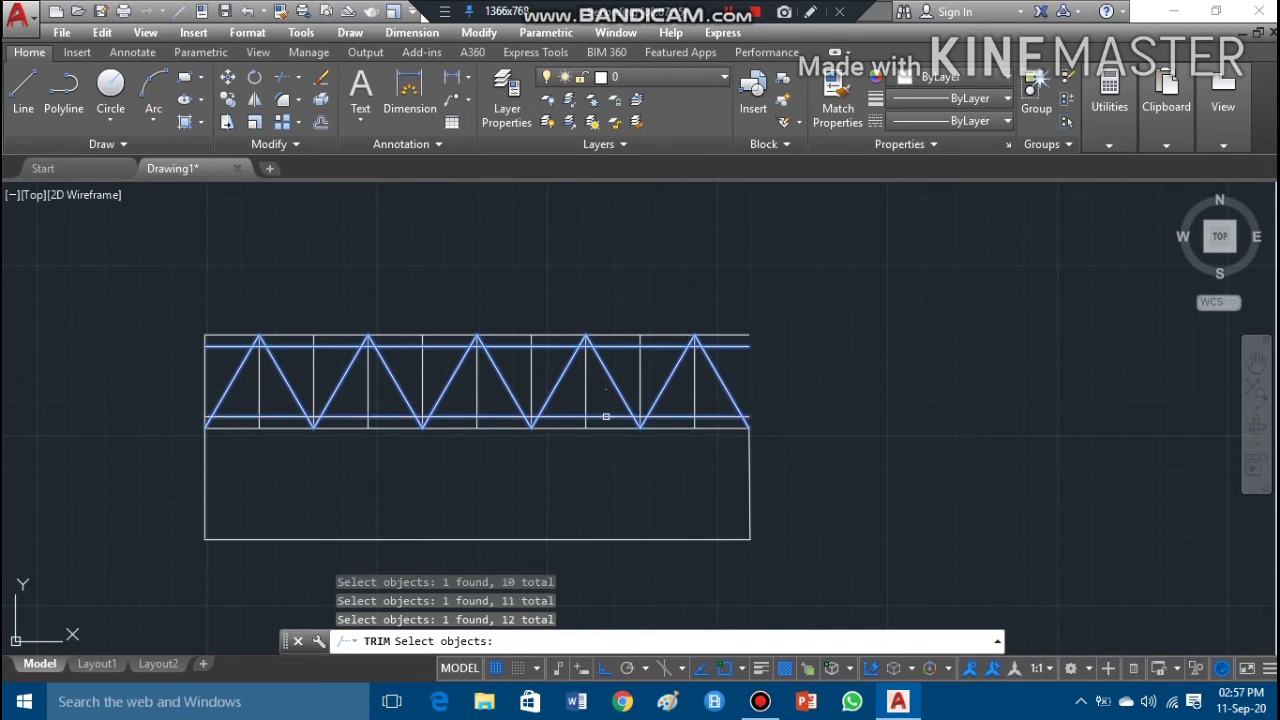
click(606, 428)
click(614, 335)
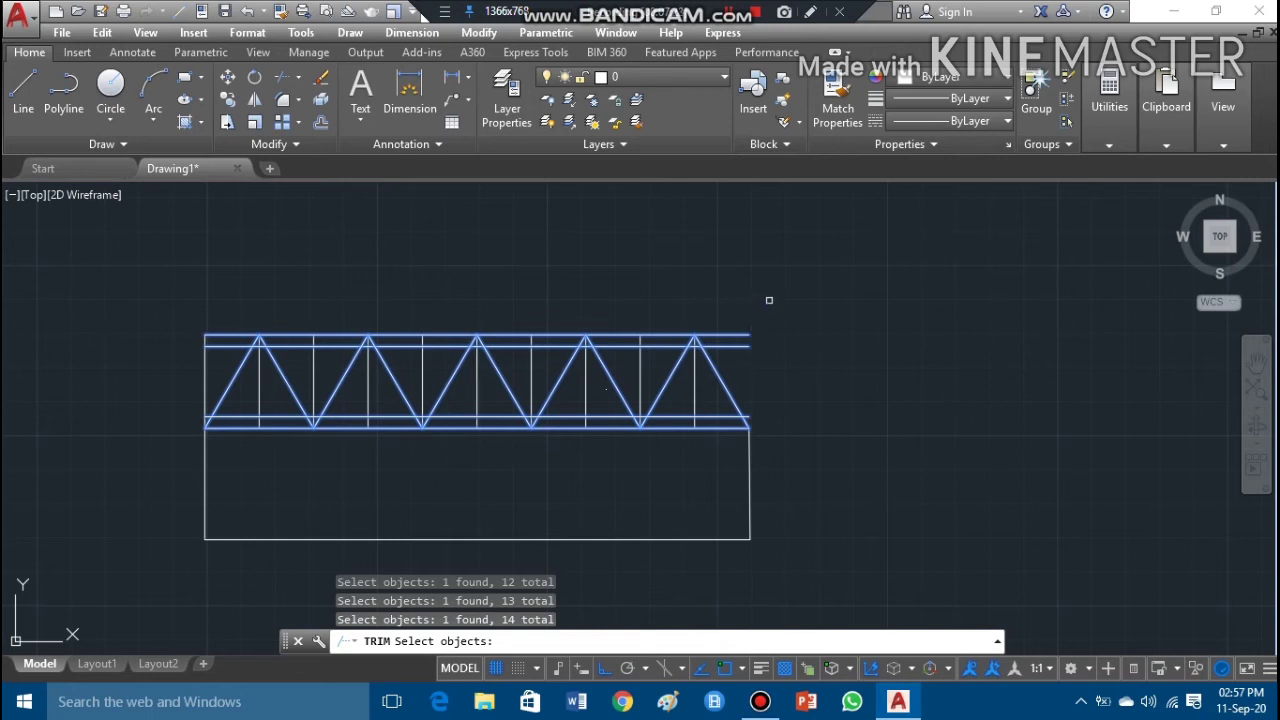
key(Return)
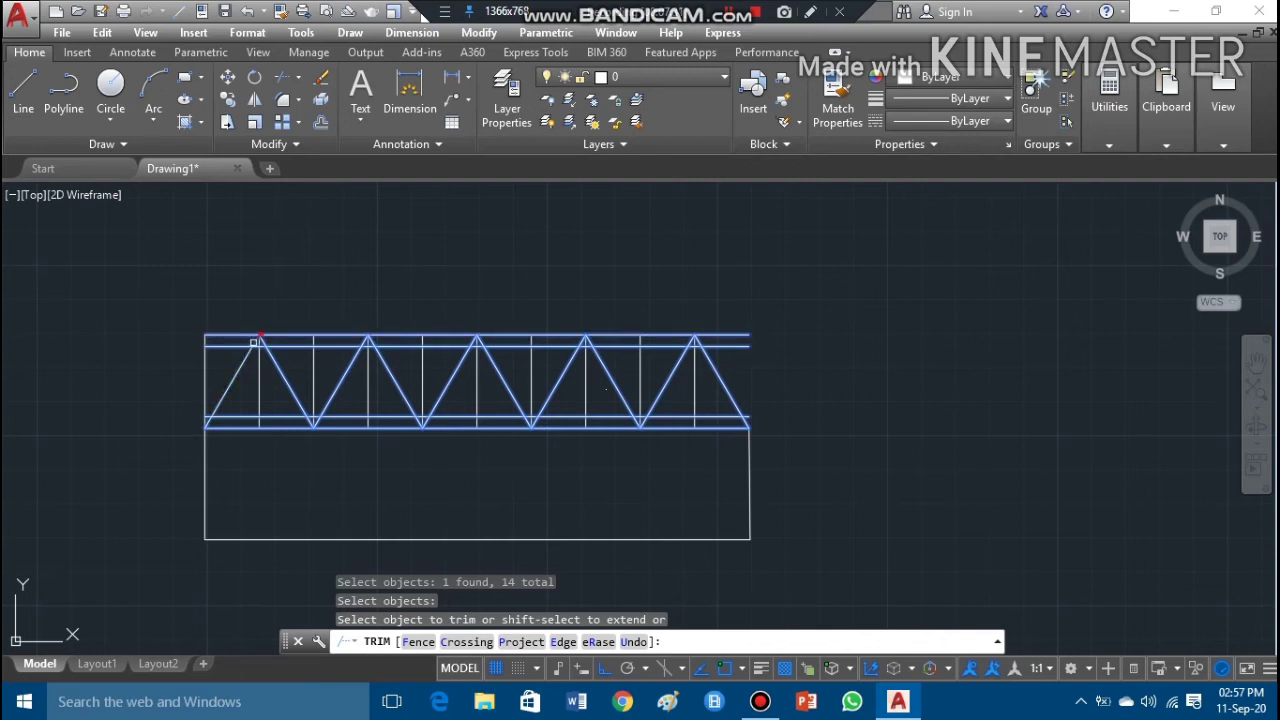
Step: Trim the top chord pieces at the first peak and near its left end
click(254, 342)
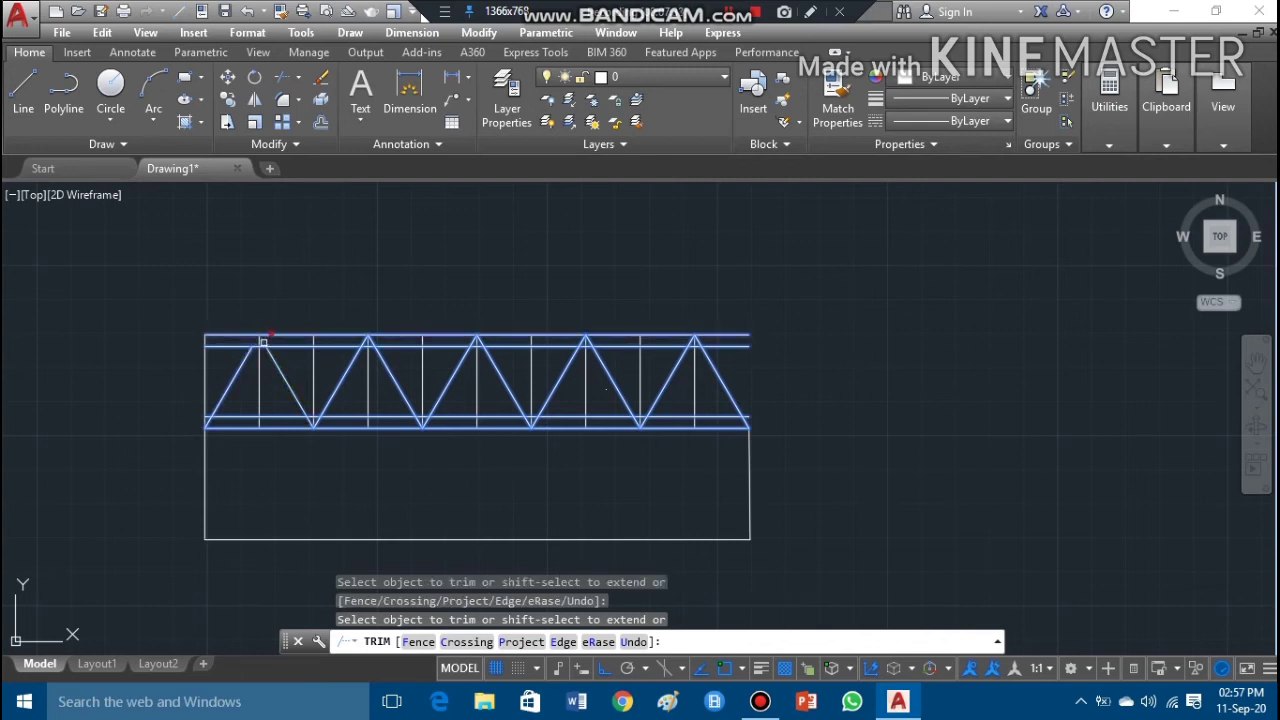
click(236, 345)
click(298, 347)
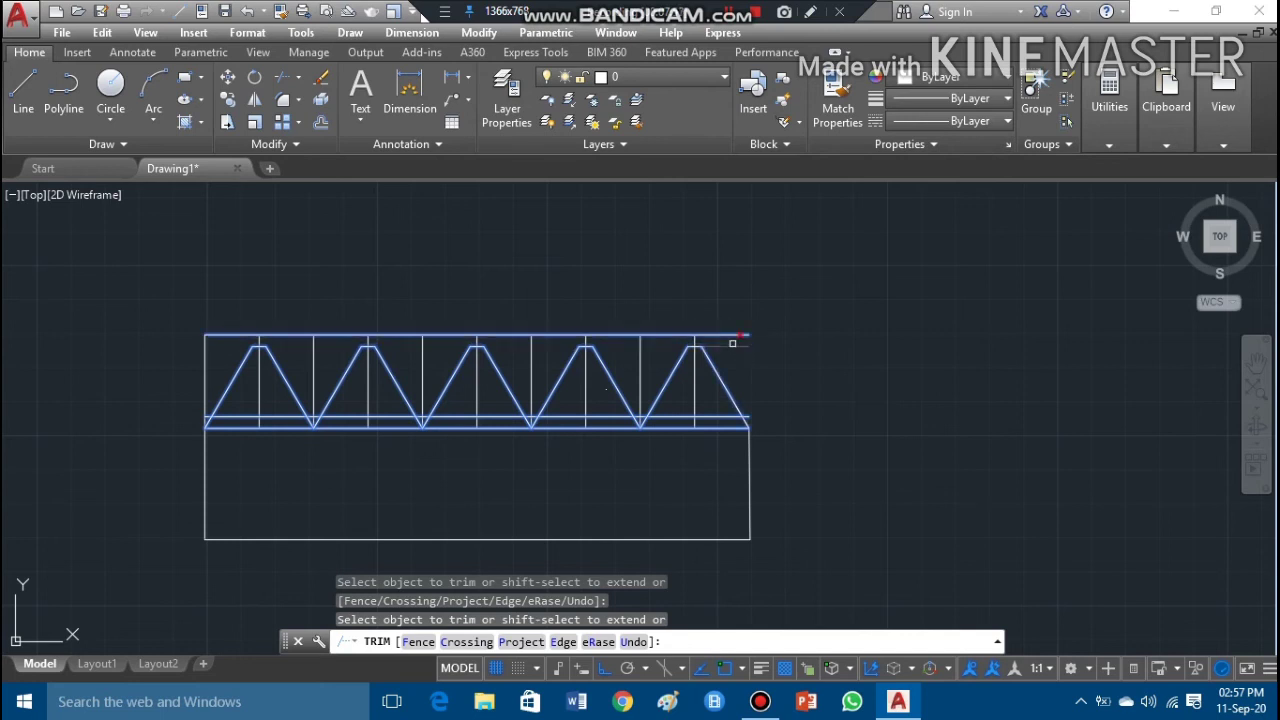
Step: Trim the lower chord segments between the teeth and the overhang at the right end
click(749, 475)
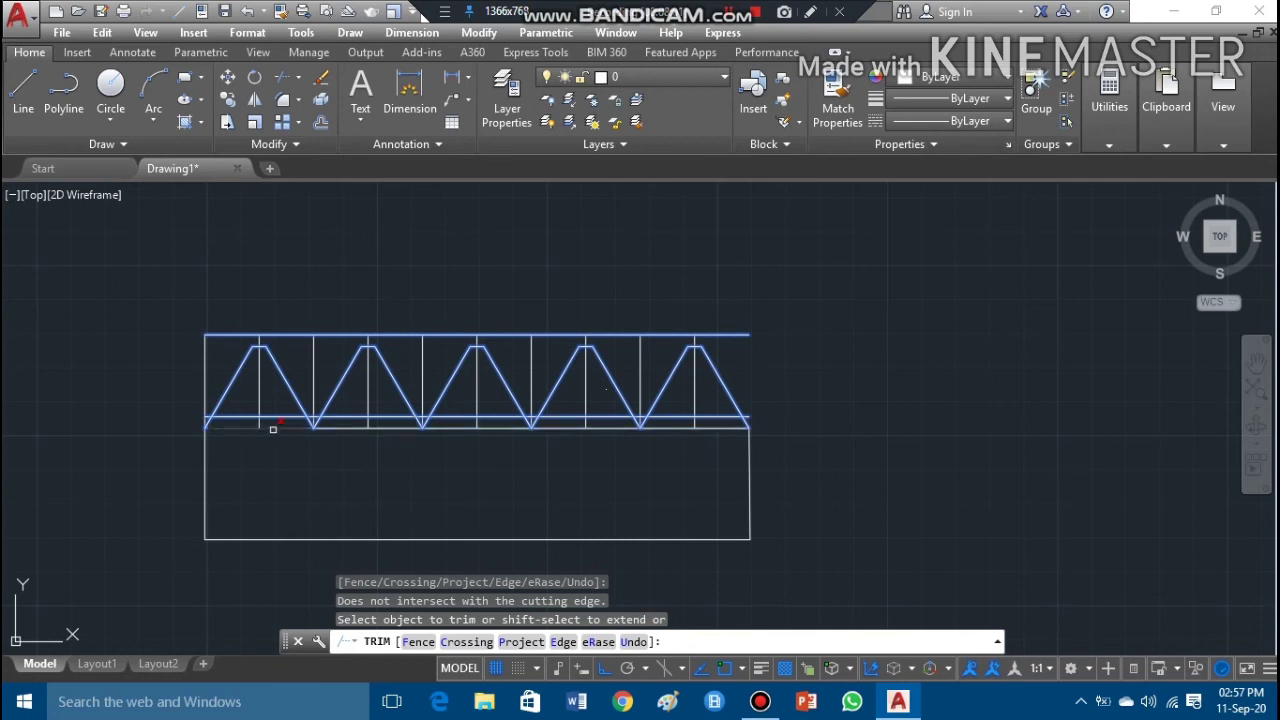
click(272, 418)
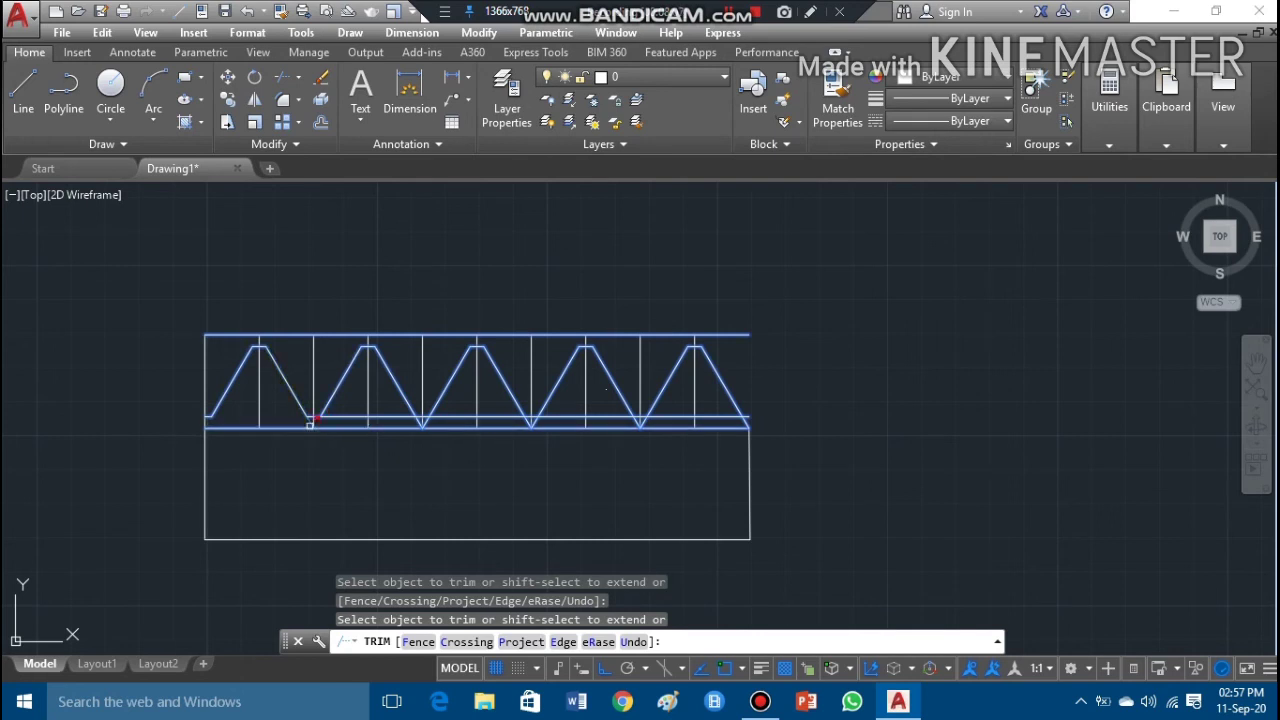
click(409, 423)
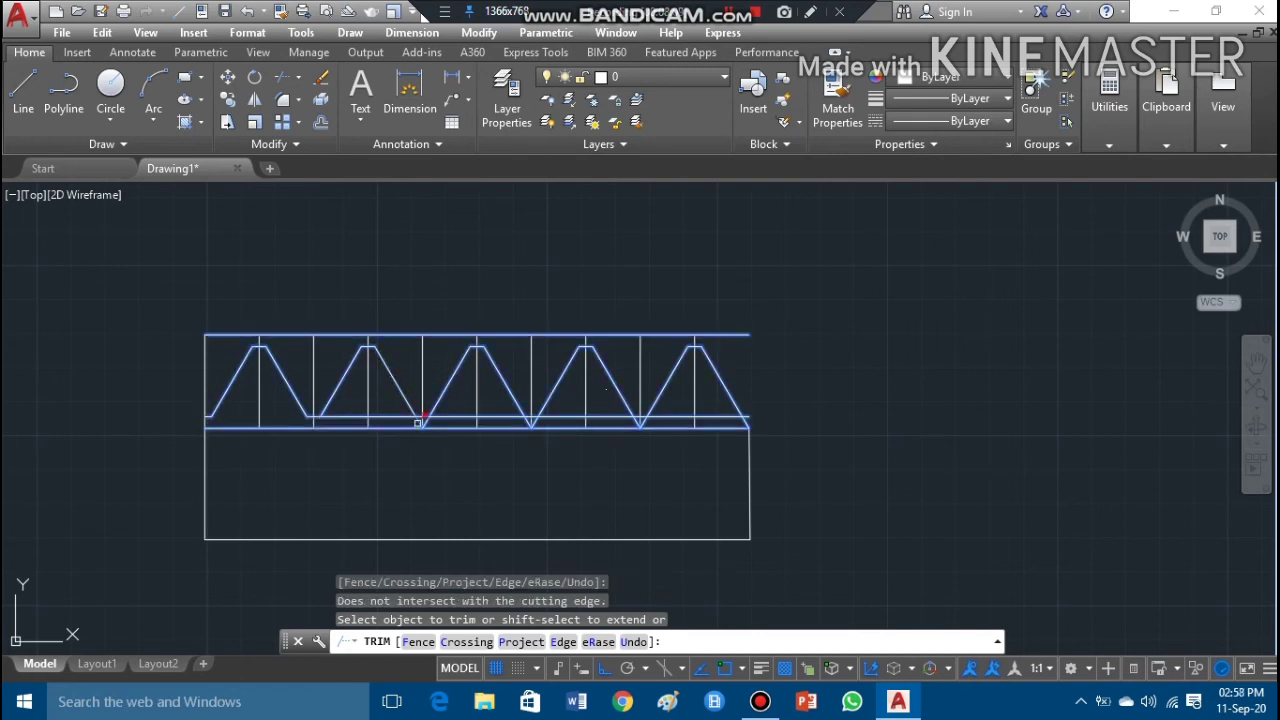
click(418, 422)
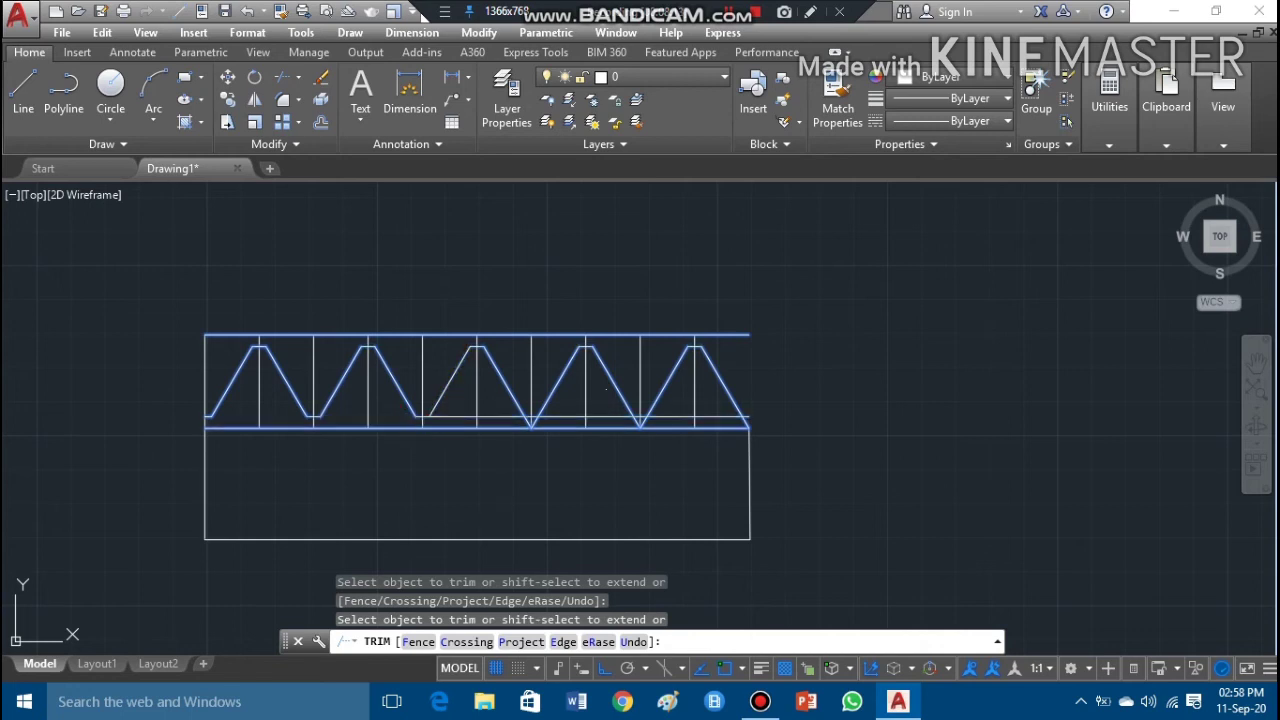
click(455, 415)
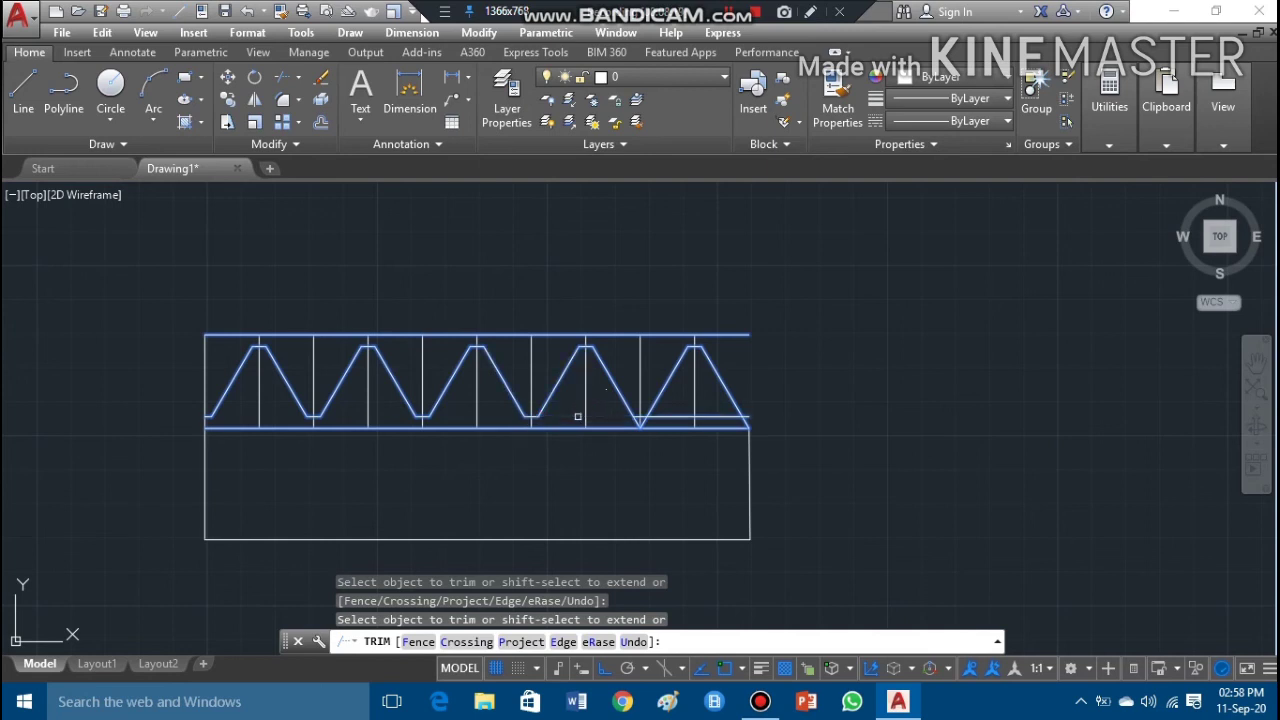
click(630, 420)
click(694, 418)
click(751, 416)
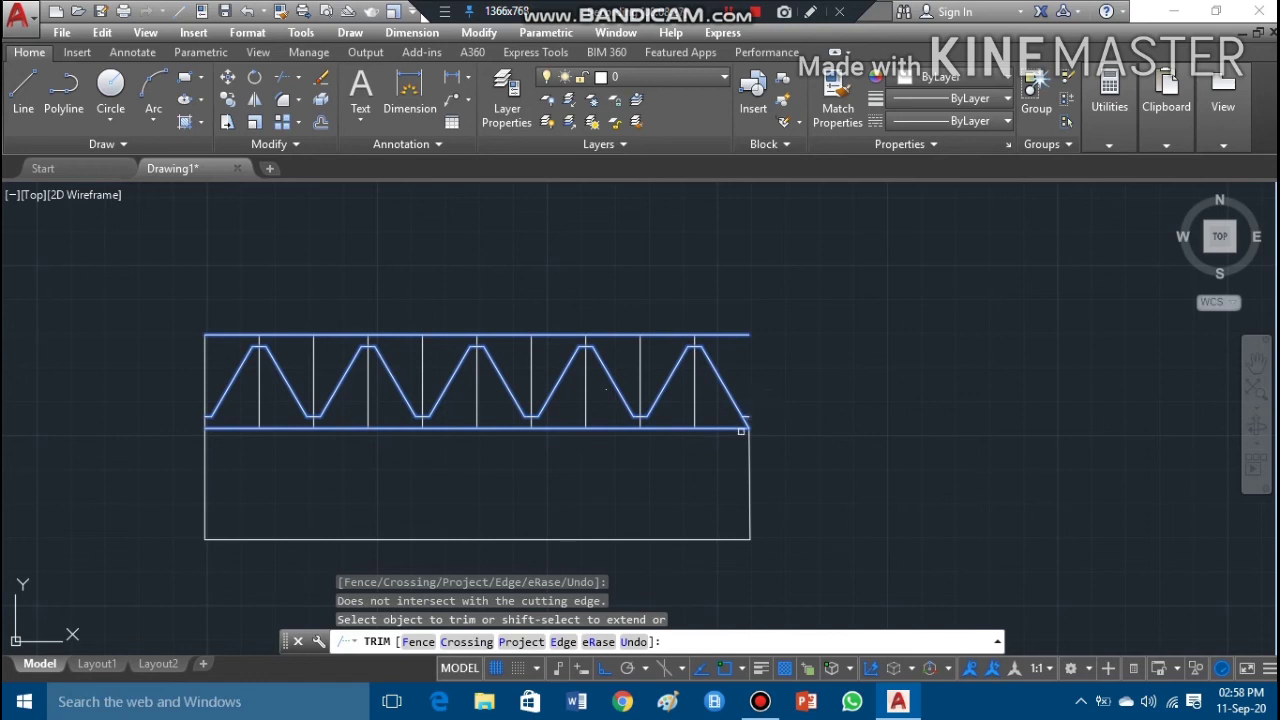
click(746, 424)
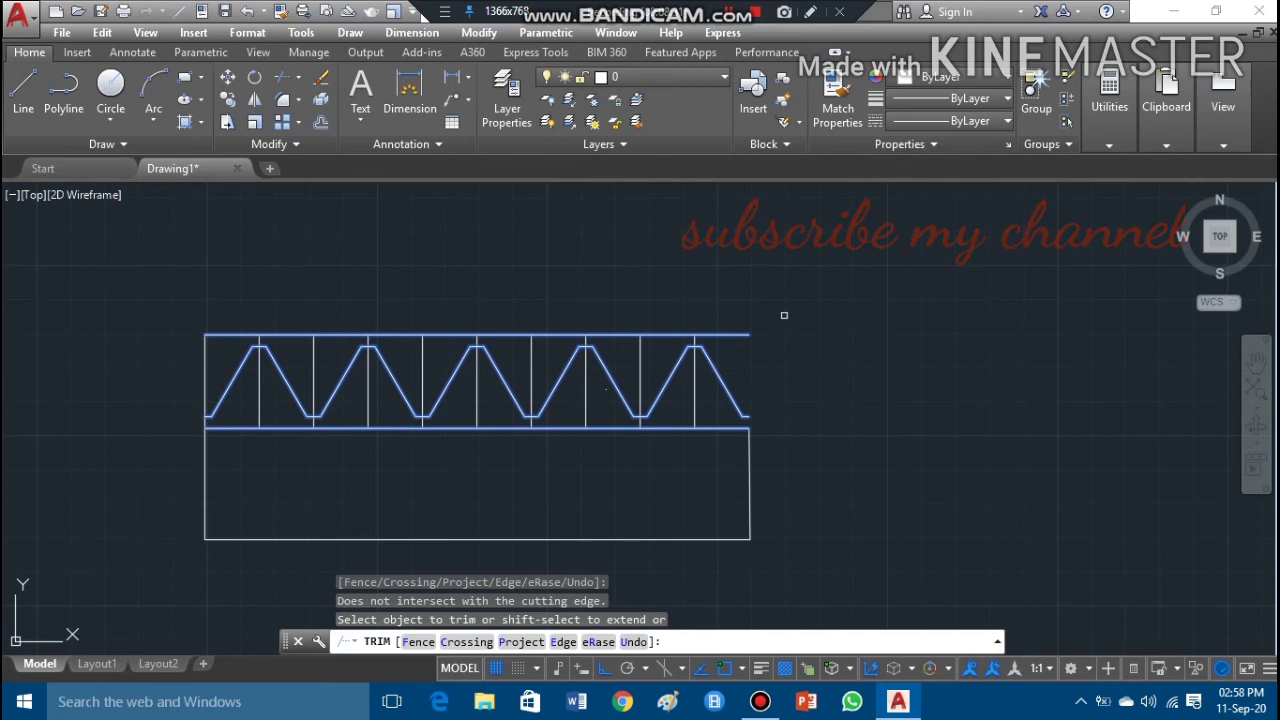
key(Escape)
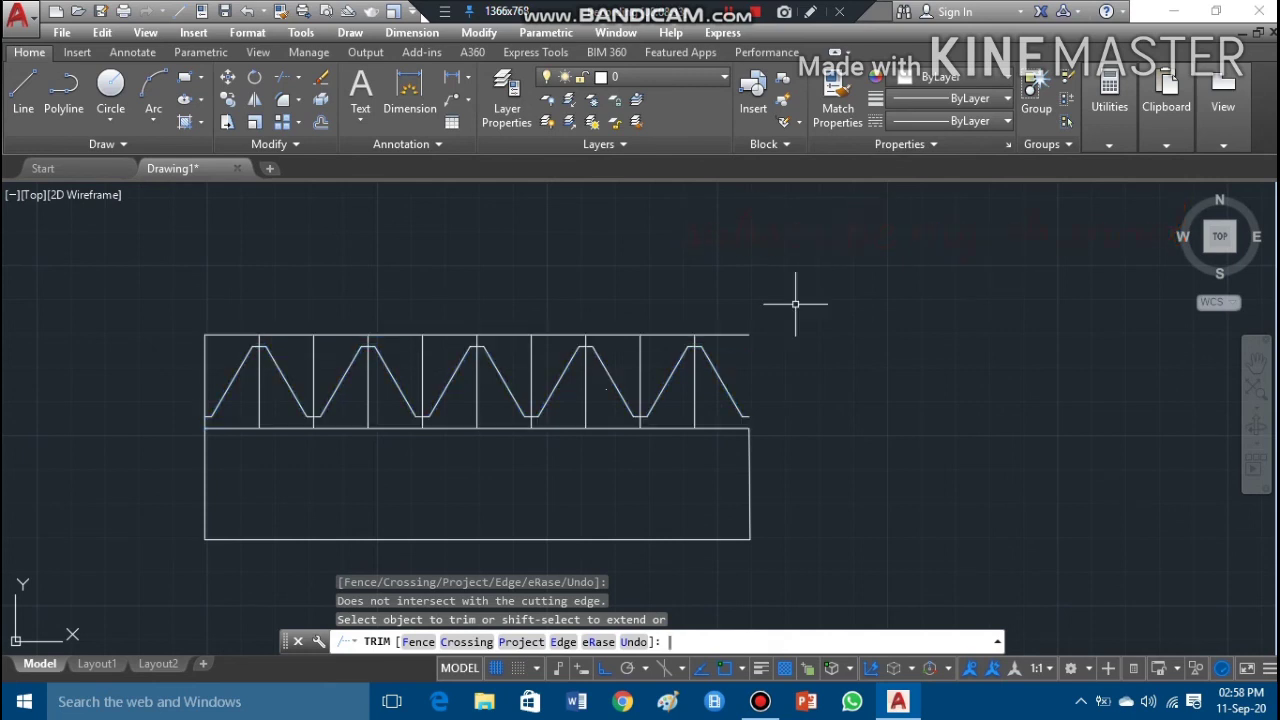
Step: End the trim and select the top chord and all truss verticals for erasing
key(Return)
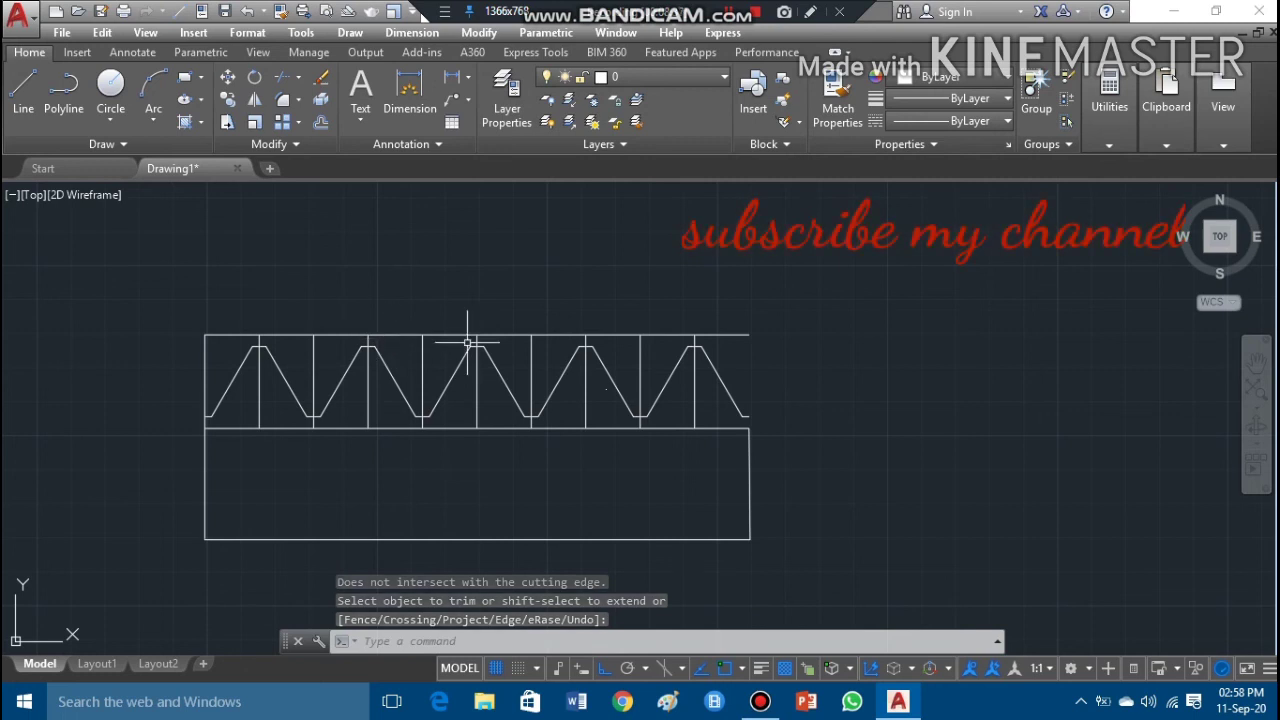
click(325, 80)
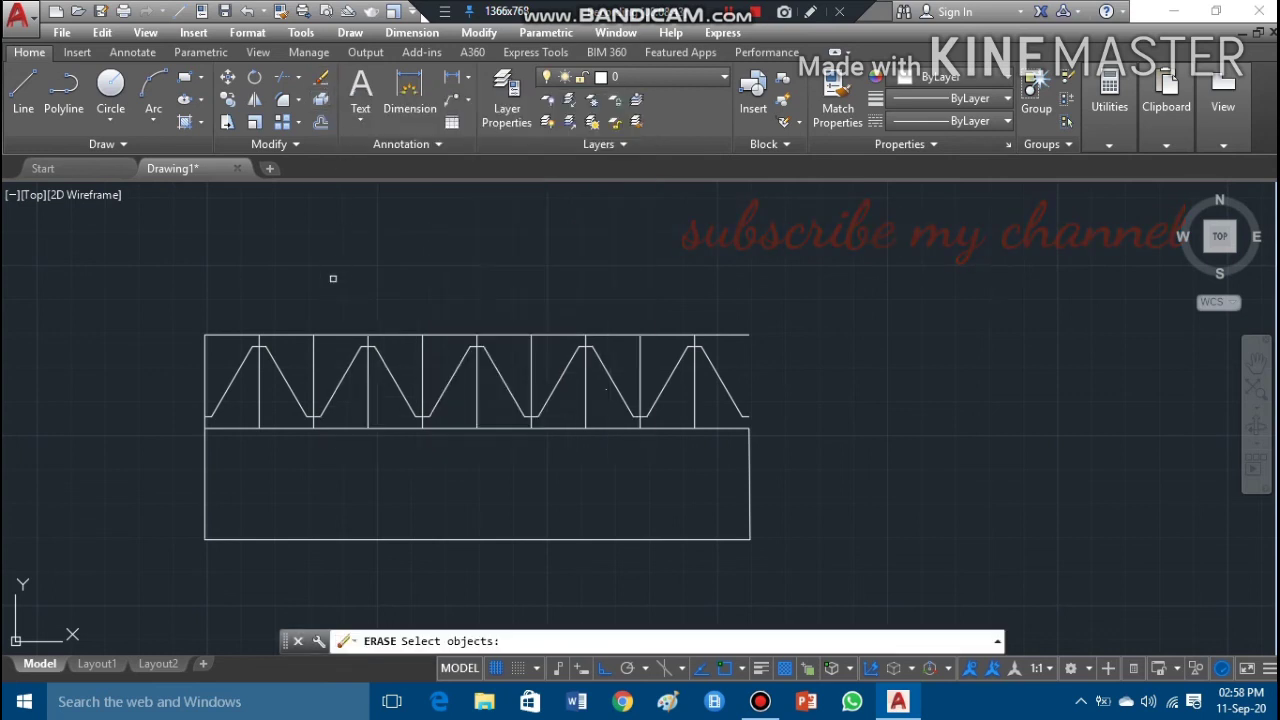
click(284, 334)
click(260, 334)
click(311, 355)
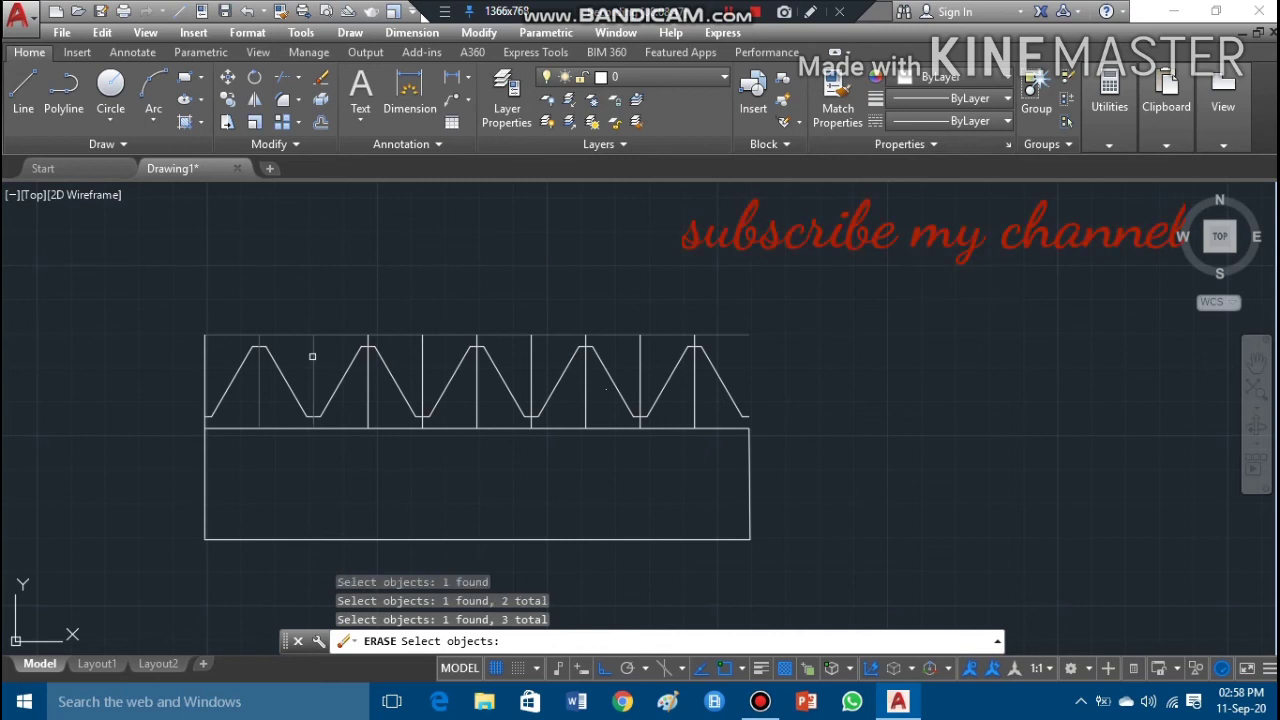
click(368, 337)
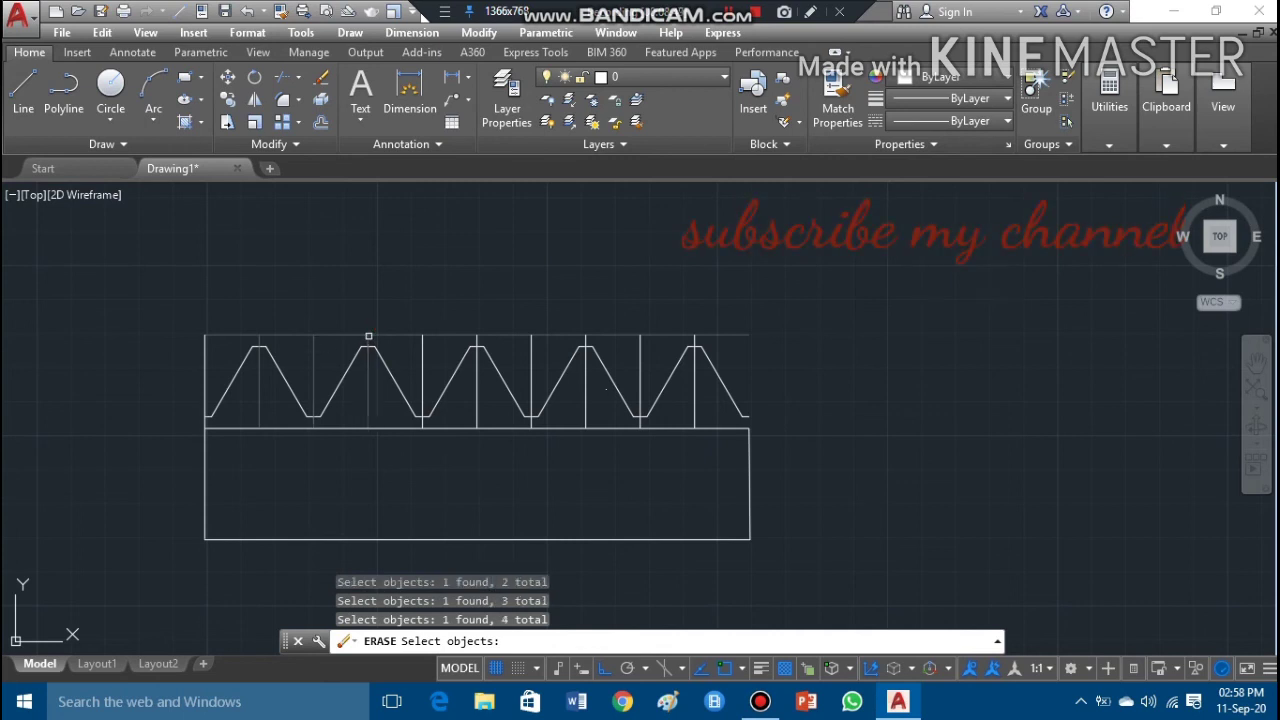
click(421, 351)
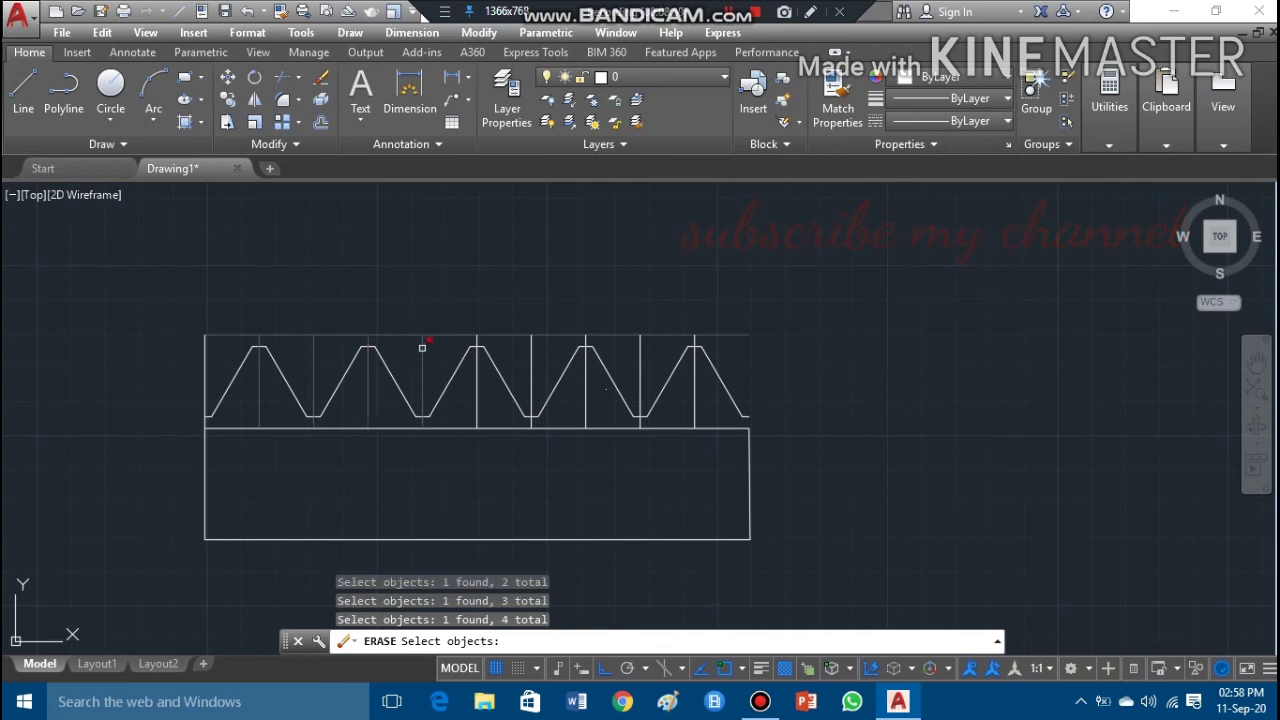
click(477, 333)
click(530, 340)
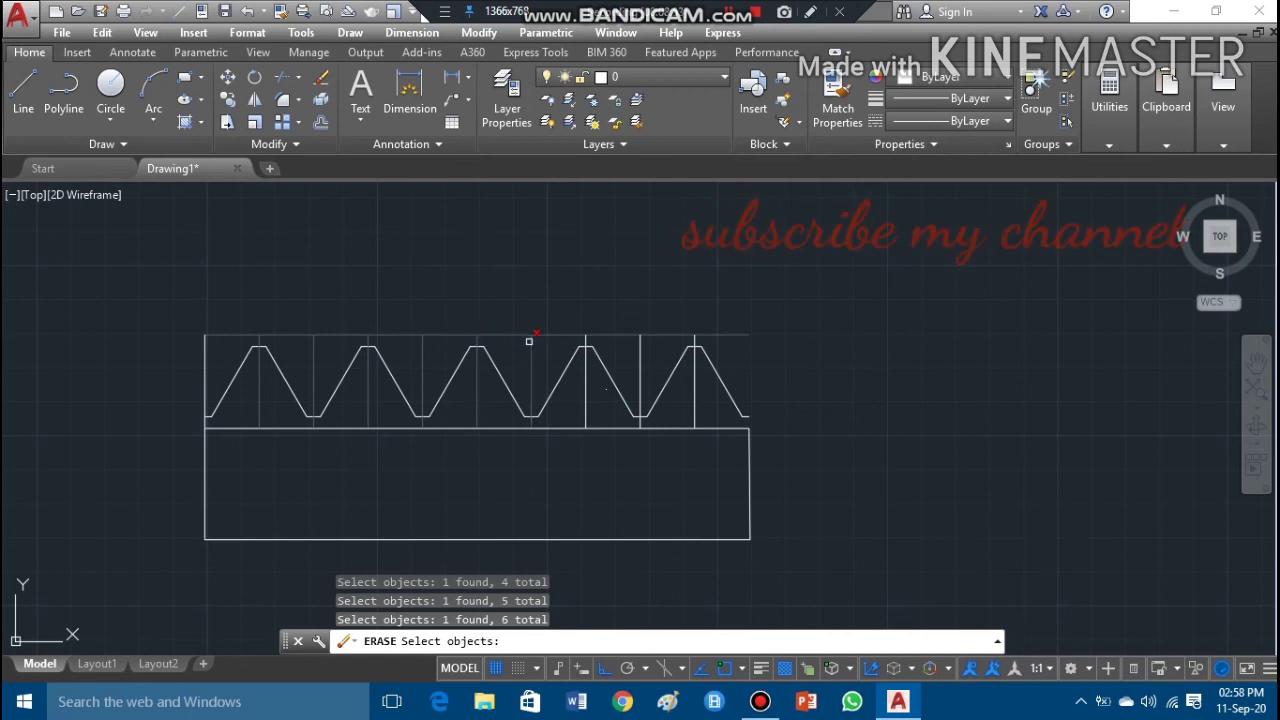
click(585, 341)
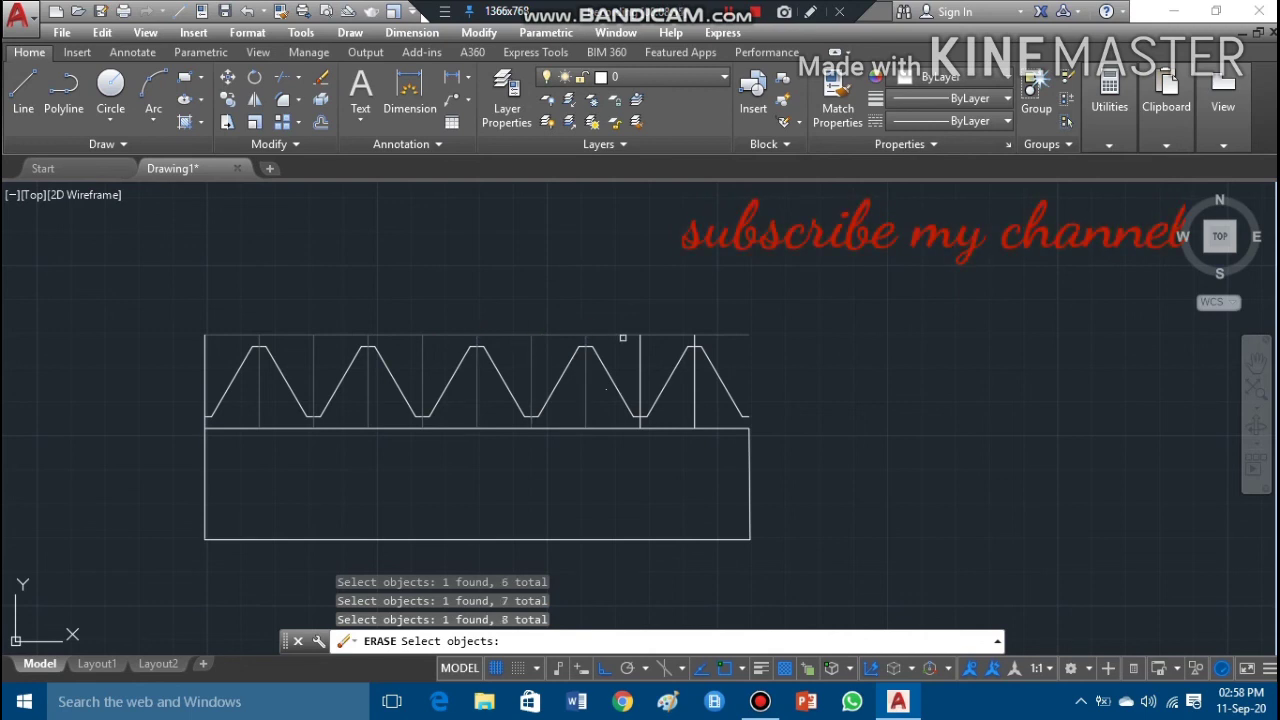
click(641, 340)
click(697, 340)
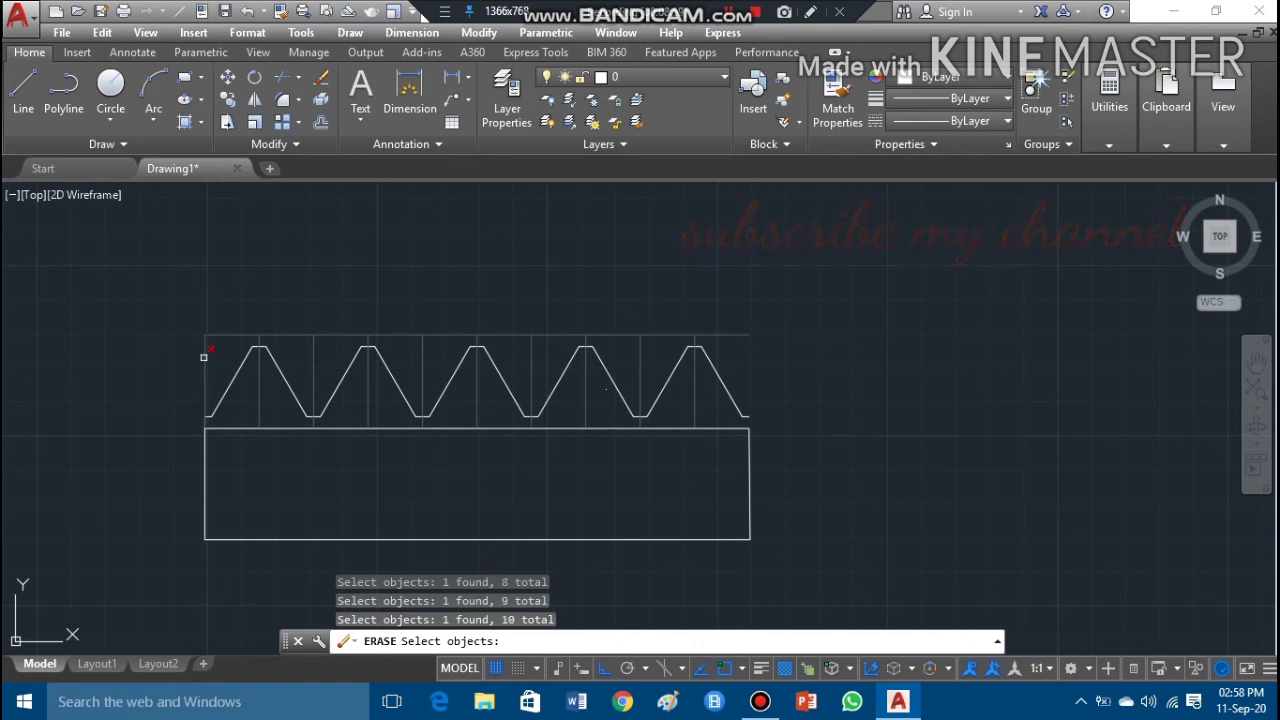
Step: Add the truss's left end line and the rectangle's top edge, then erase everything selected
click(204, 346)
click(202, 353)
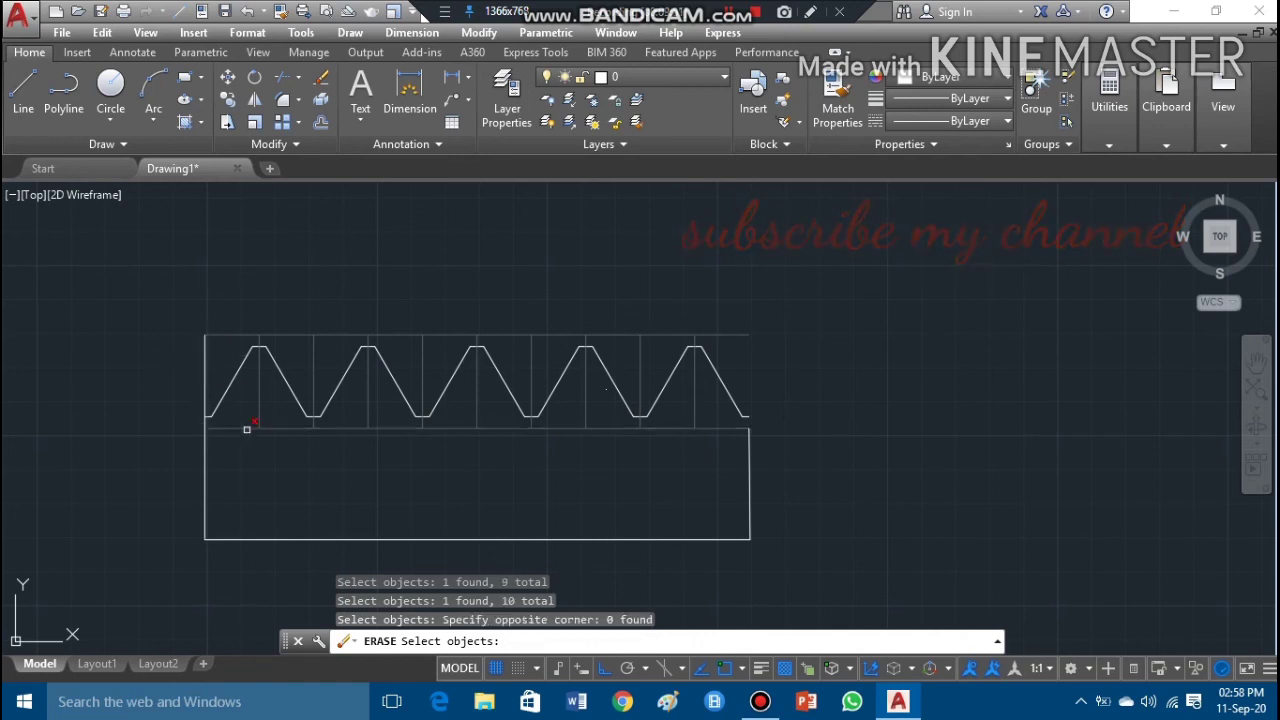
click(205, 361)
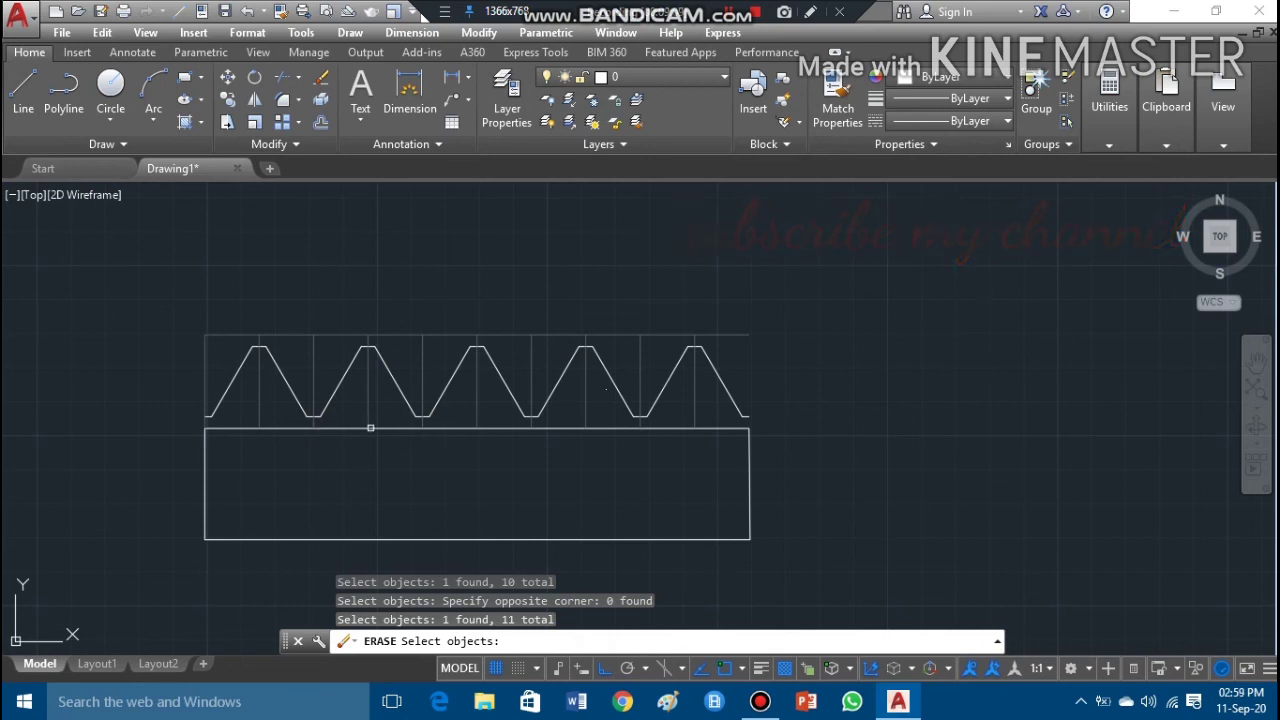
click(383, 428)
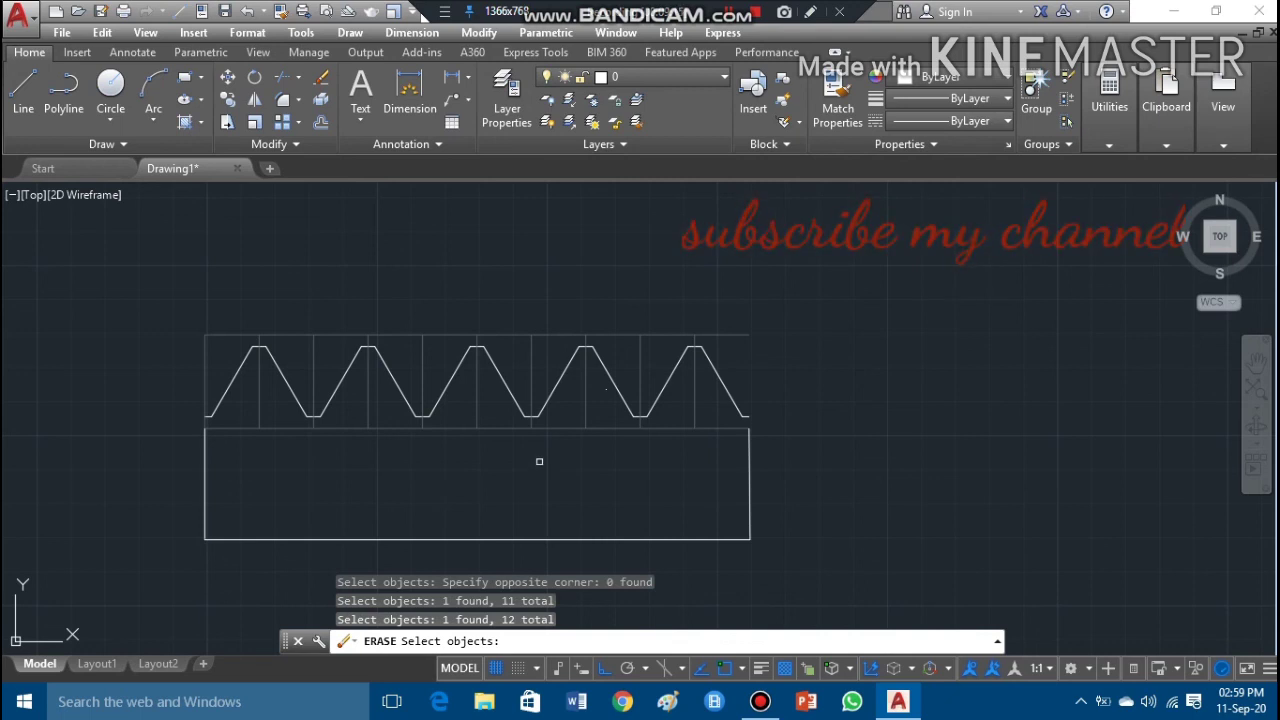
key(Return)
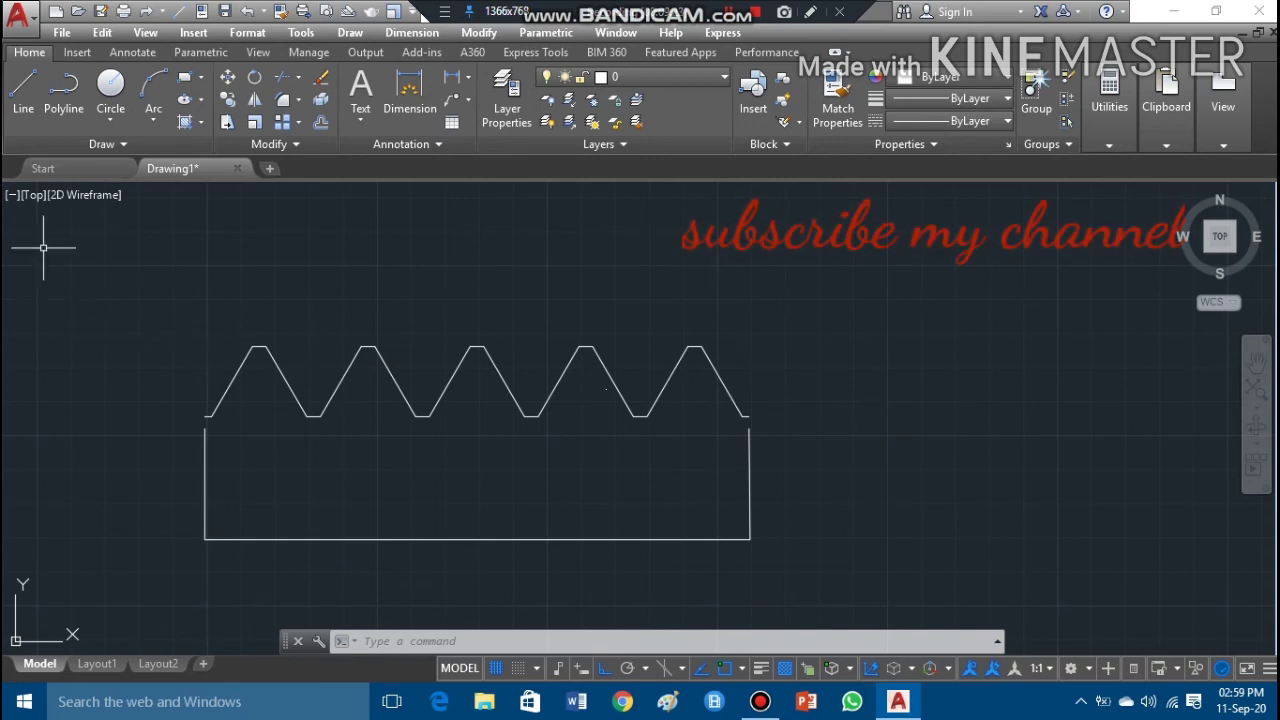
Step: Draw a short vertical line from the base's left corner to the zigzag's left end
click(21, 110)
click(207, 417)
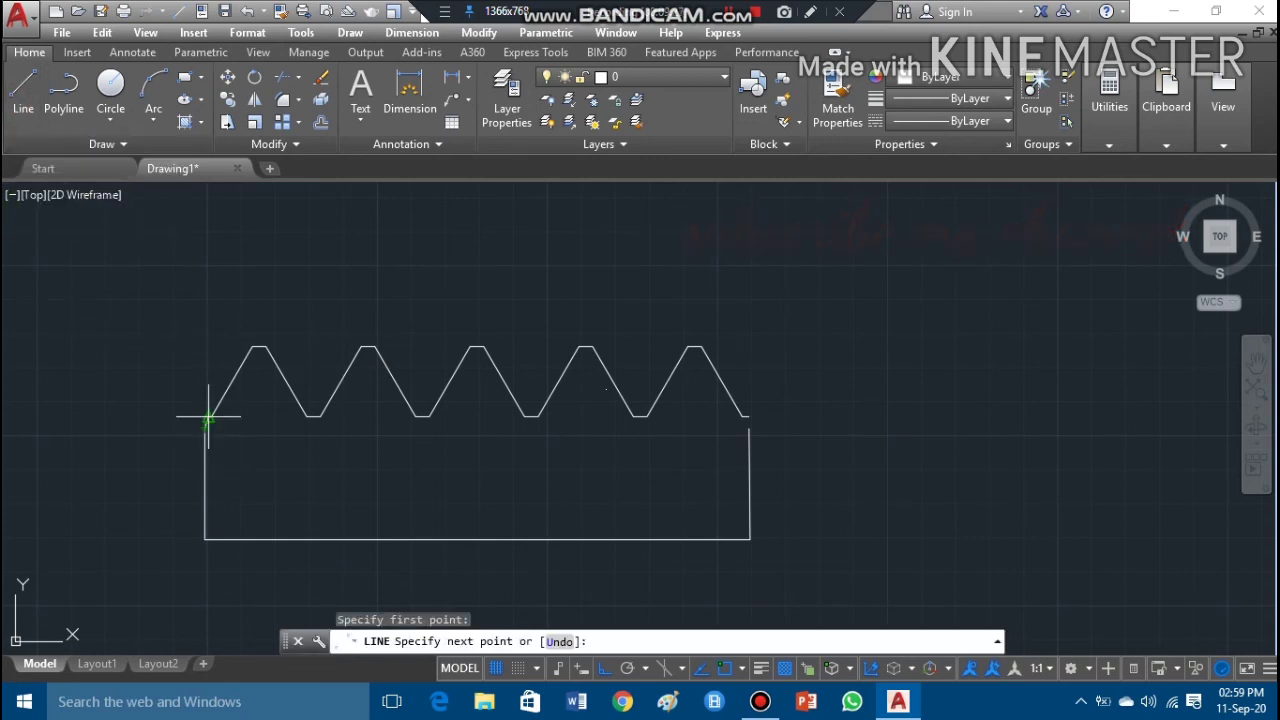
click(203, 415)
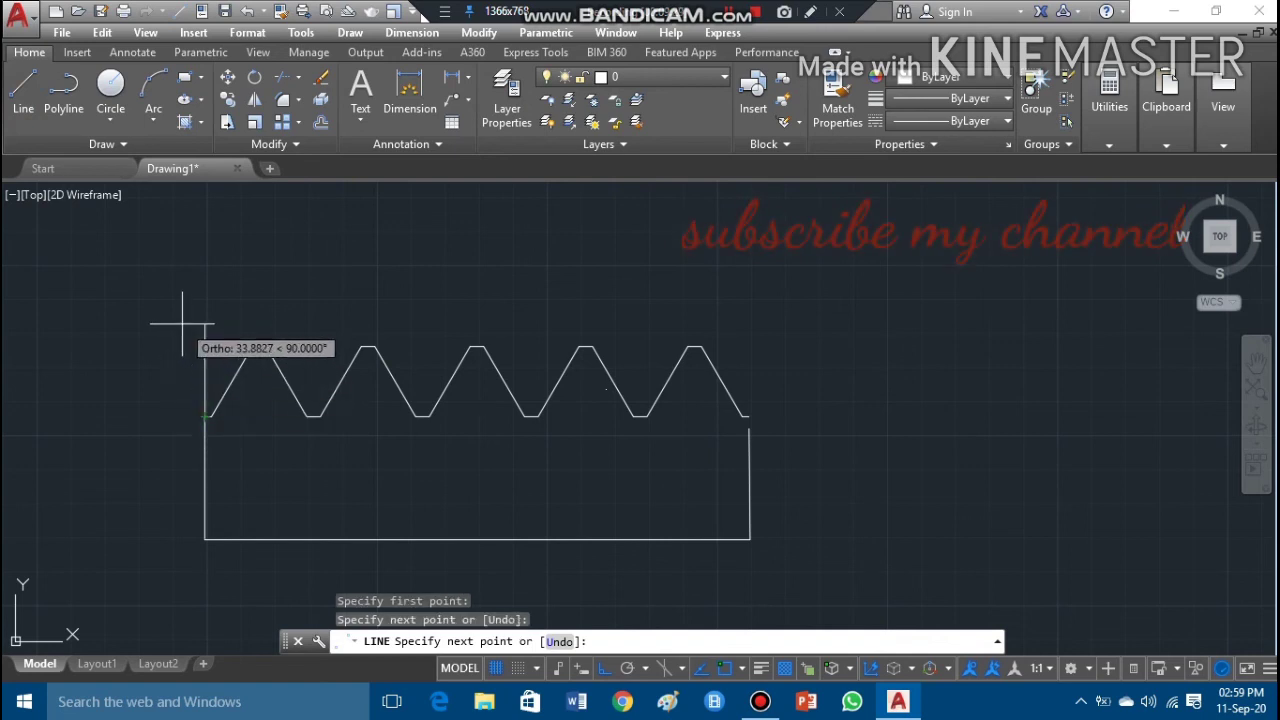
key(Escape)
Step: Draw a short vertical line from the base's right corner to the zigzag's right end
click(21, 100)
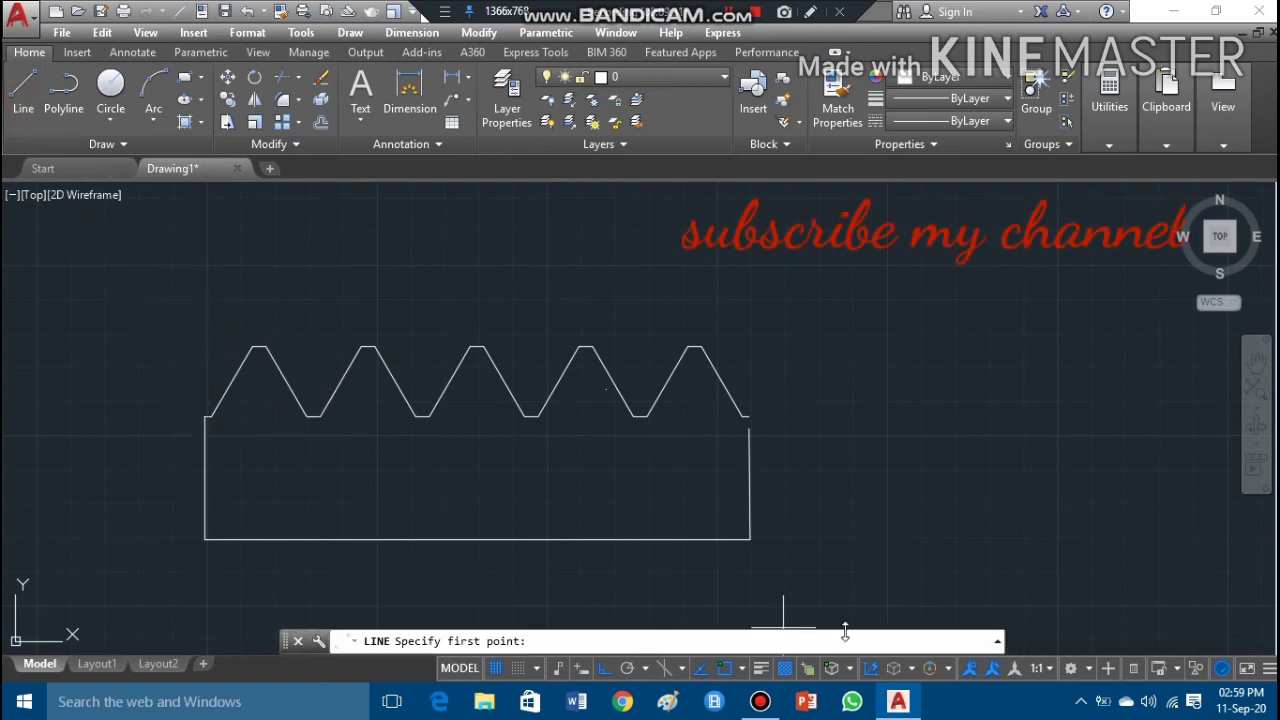
click(749, 428)
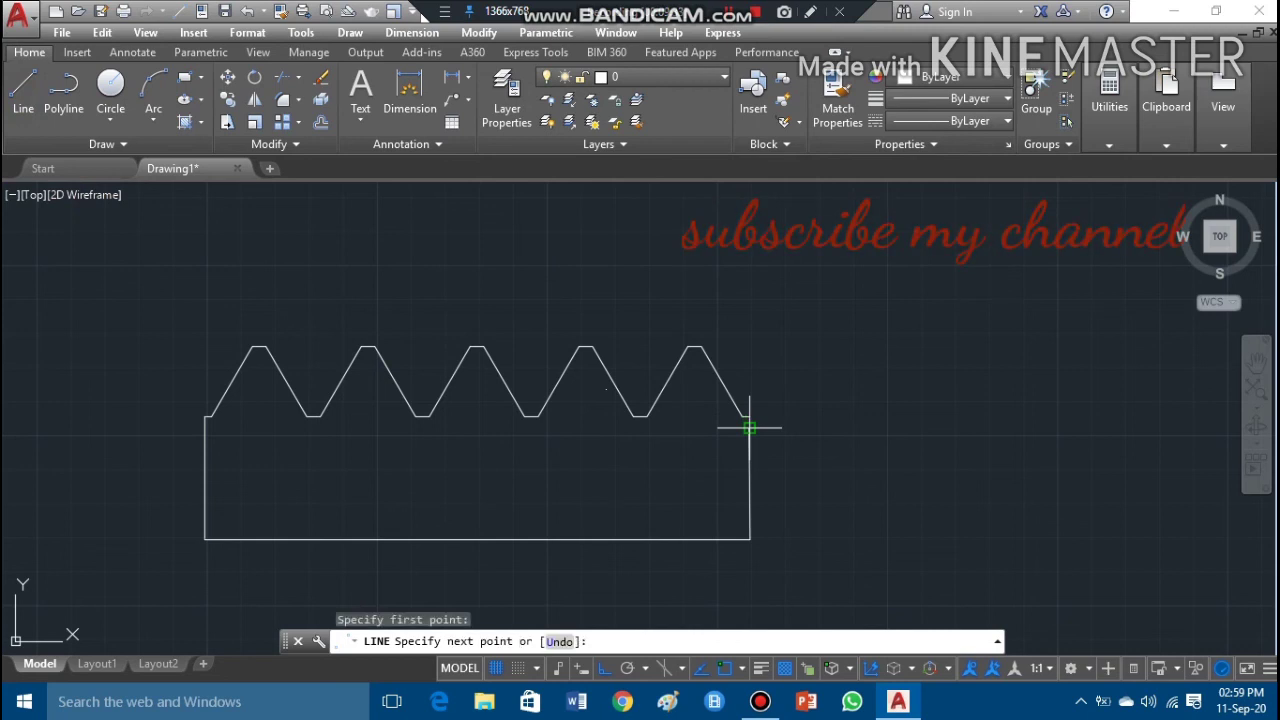
click(750, 416)
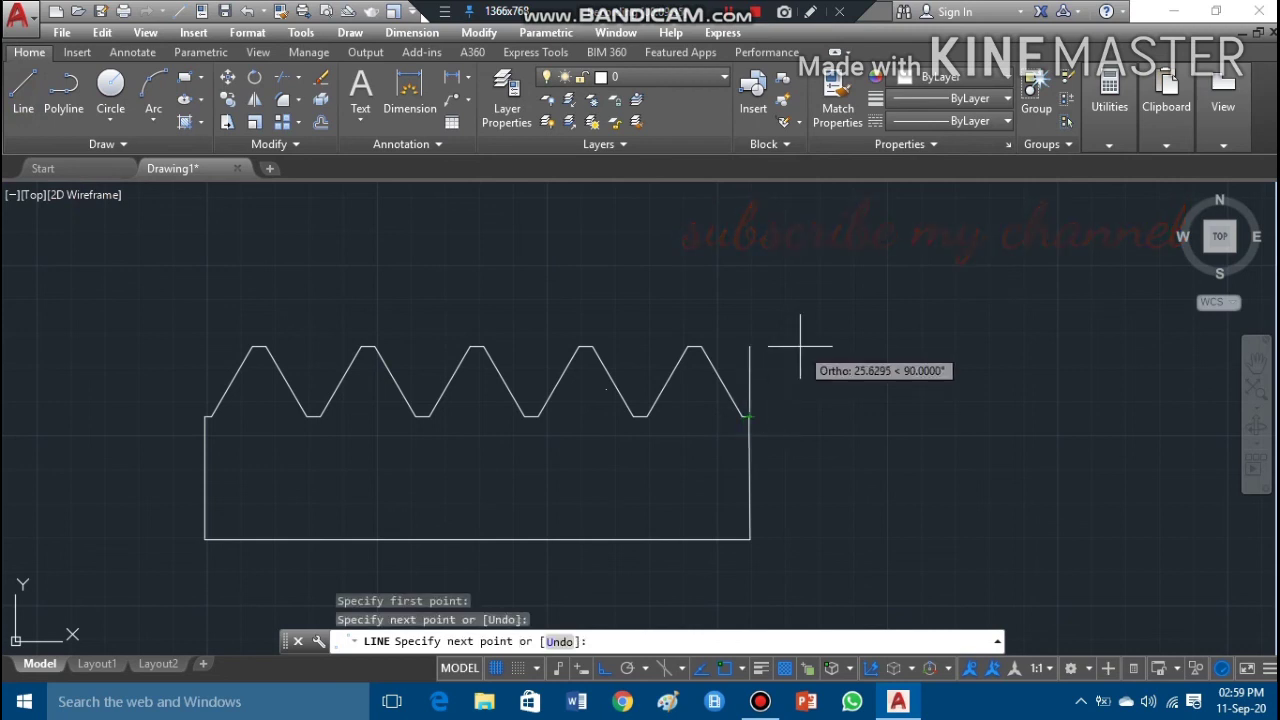
key(Escape)
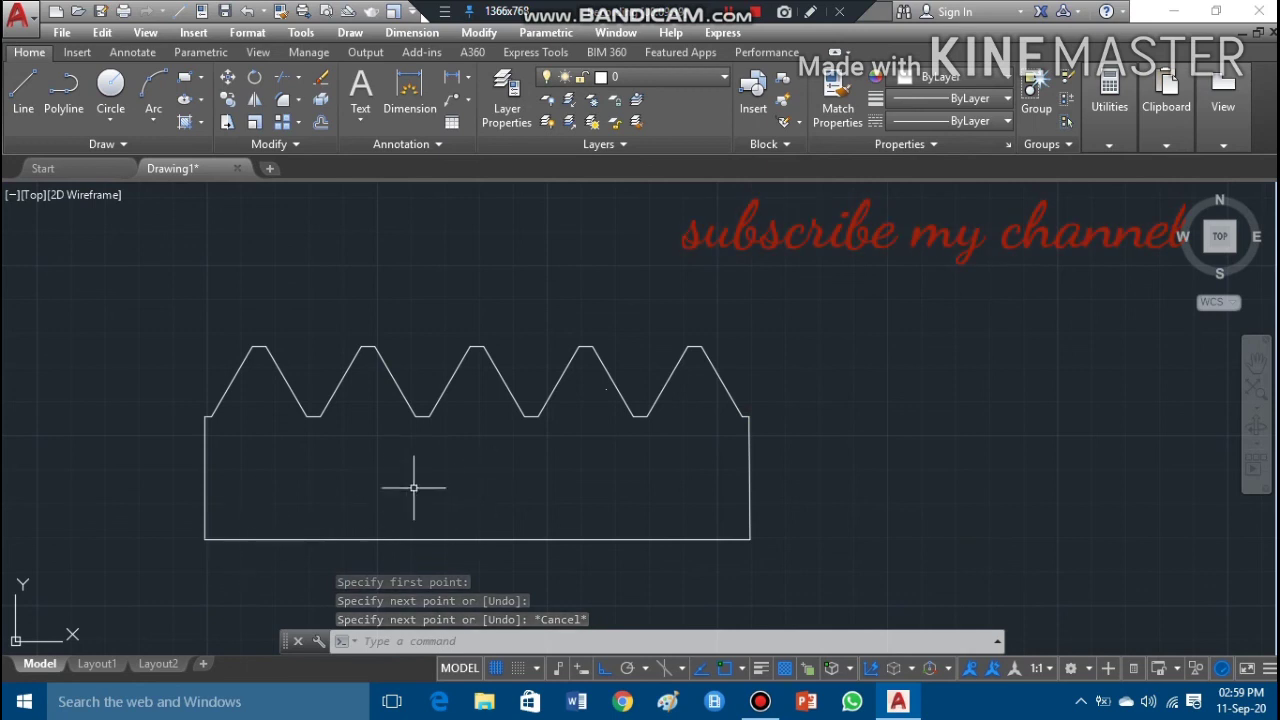
Step: Start Hatch from the Draw panel and pick a point inside the closed toothed profile
click(203, 122)
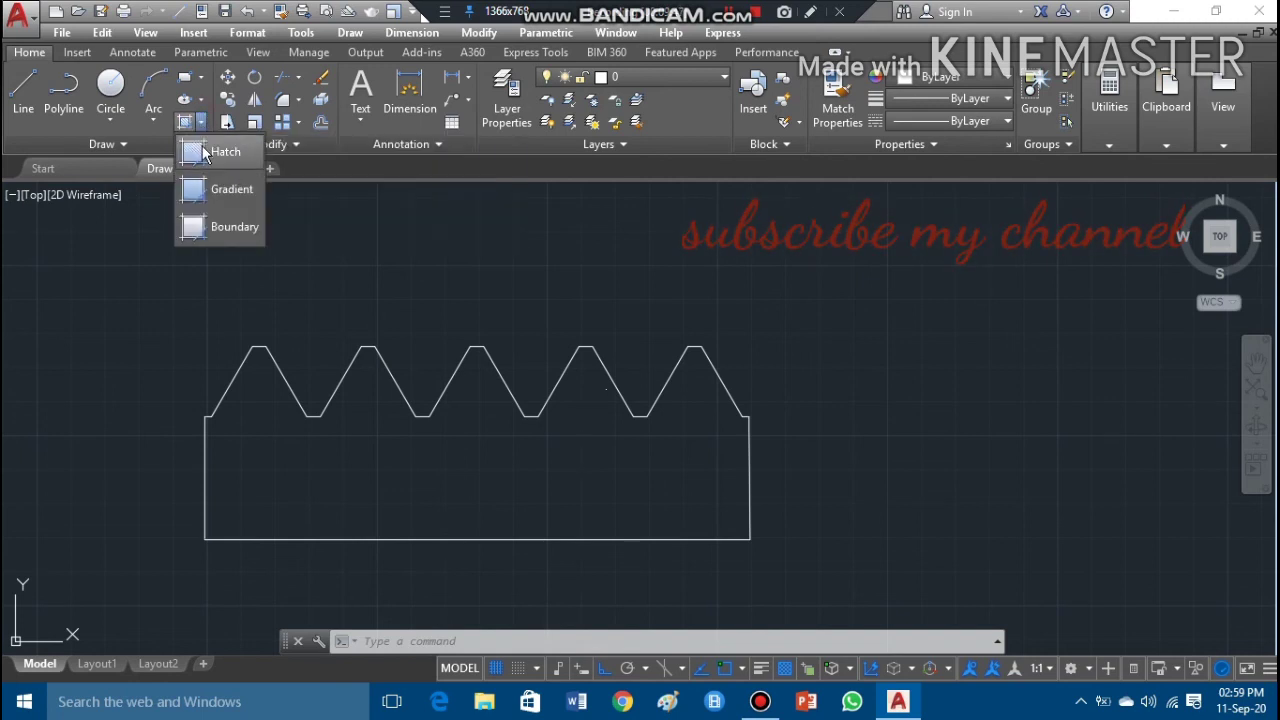
click(212, 151)
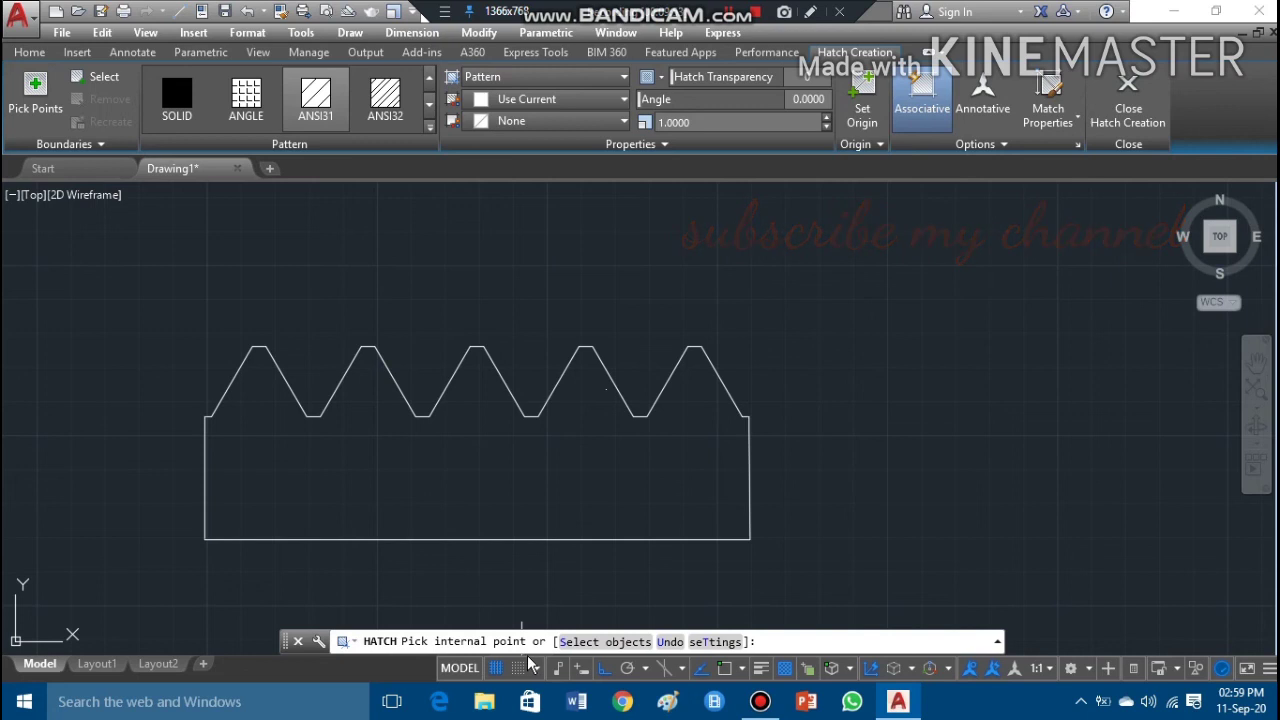
click(279, 445)
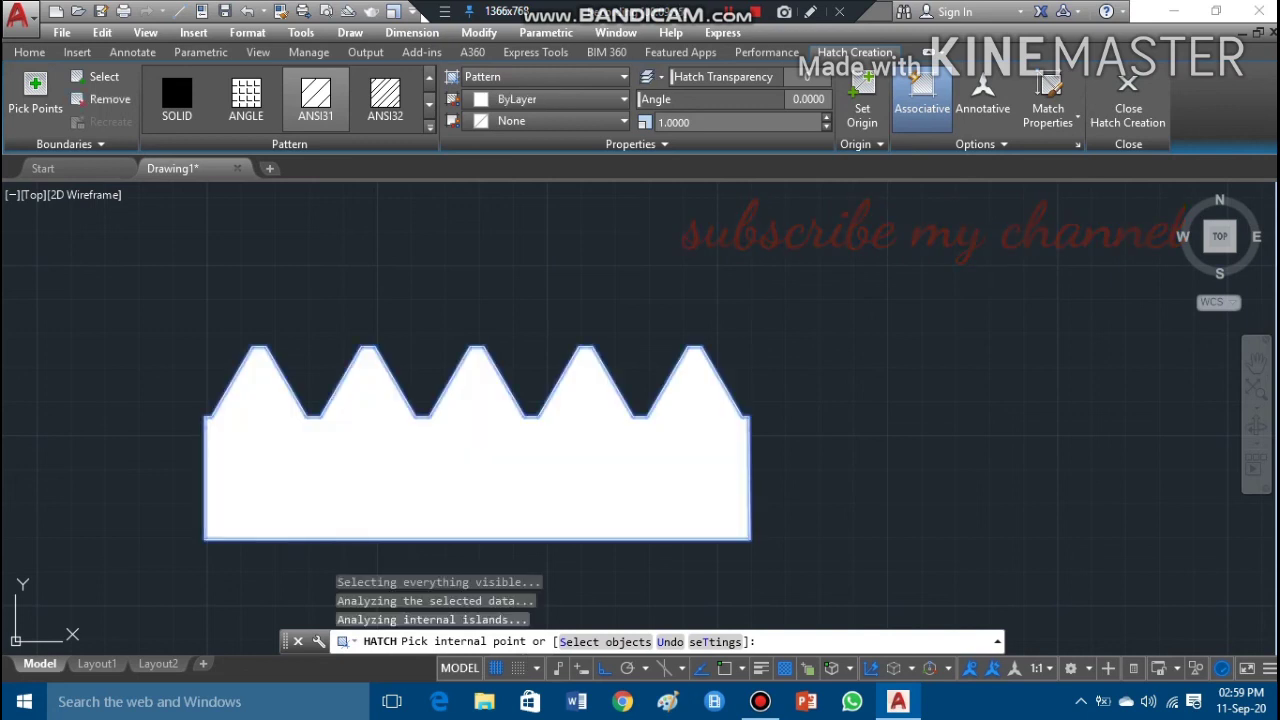